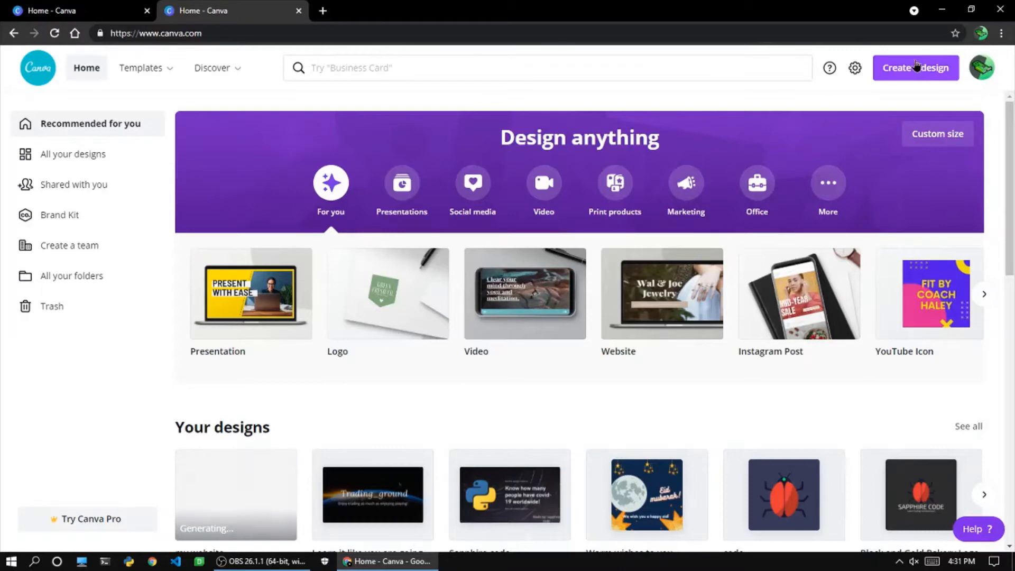
click(909, 76)
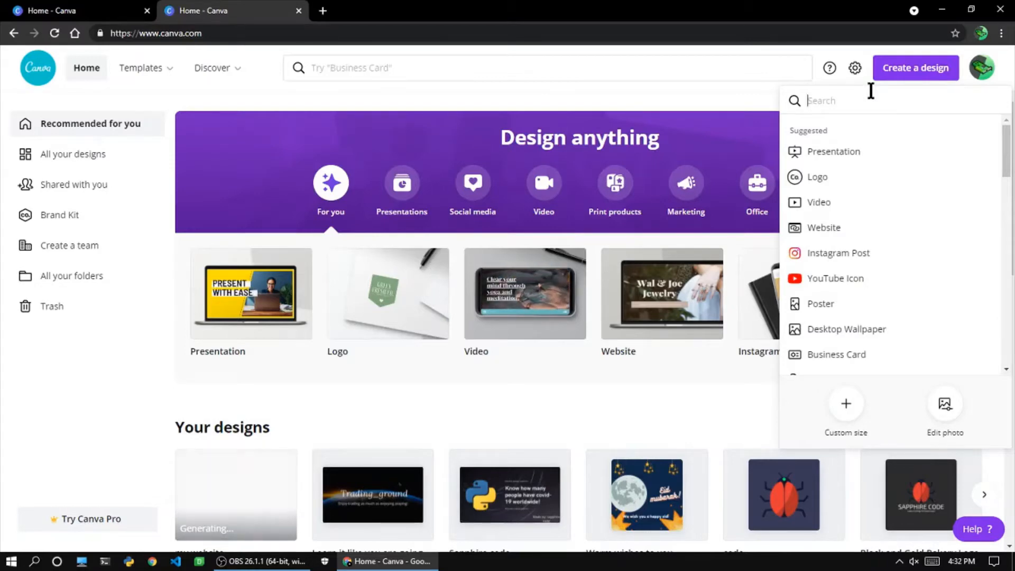
text(web)
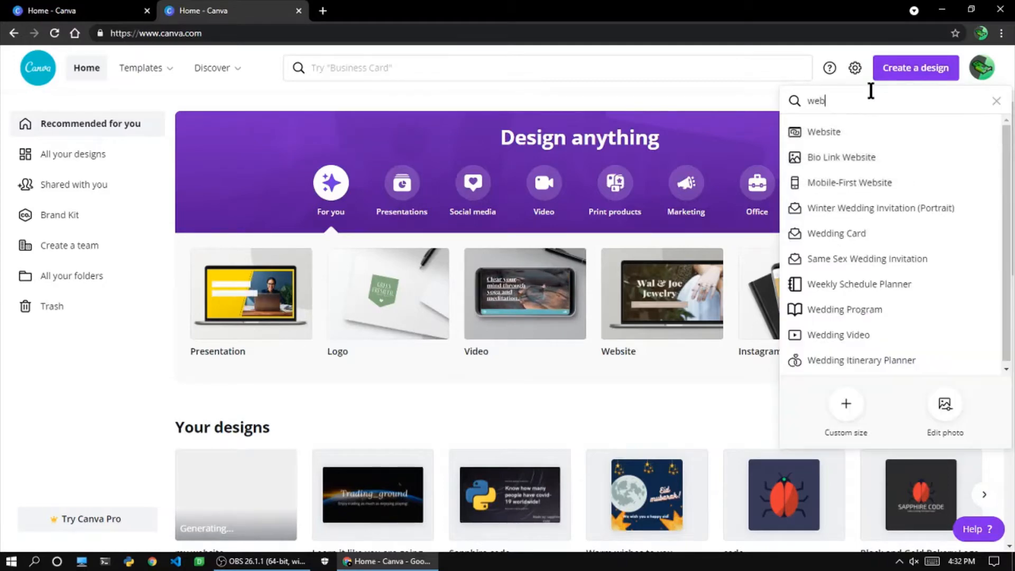
key(BackSpace)
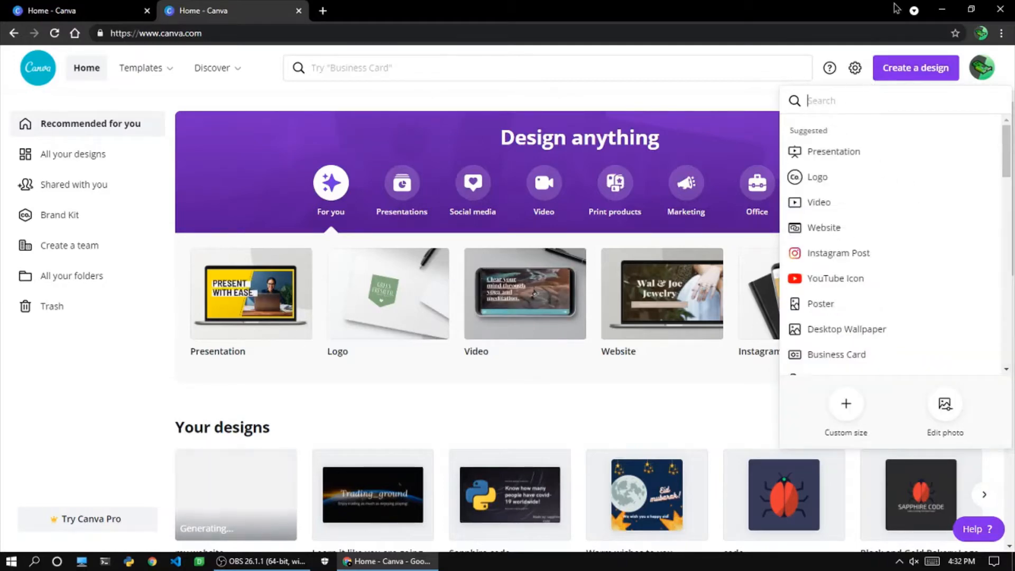
click(878, 64)
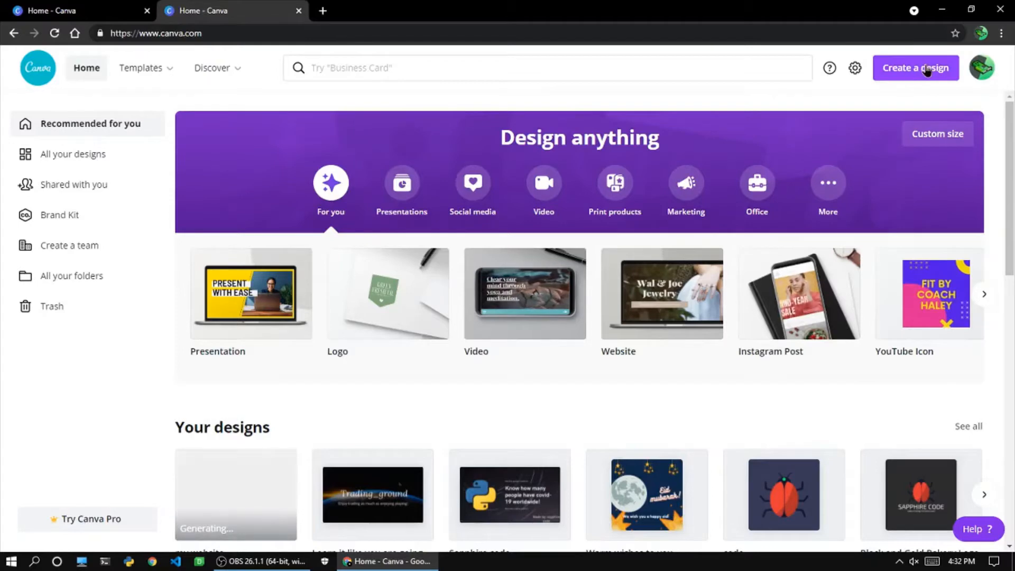
Search the design types for "website" and create a new blank Website design.
click(931, 68)
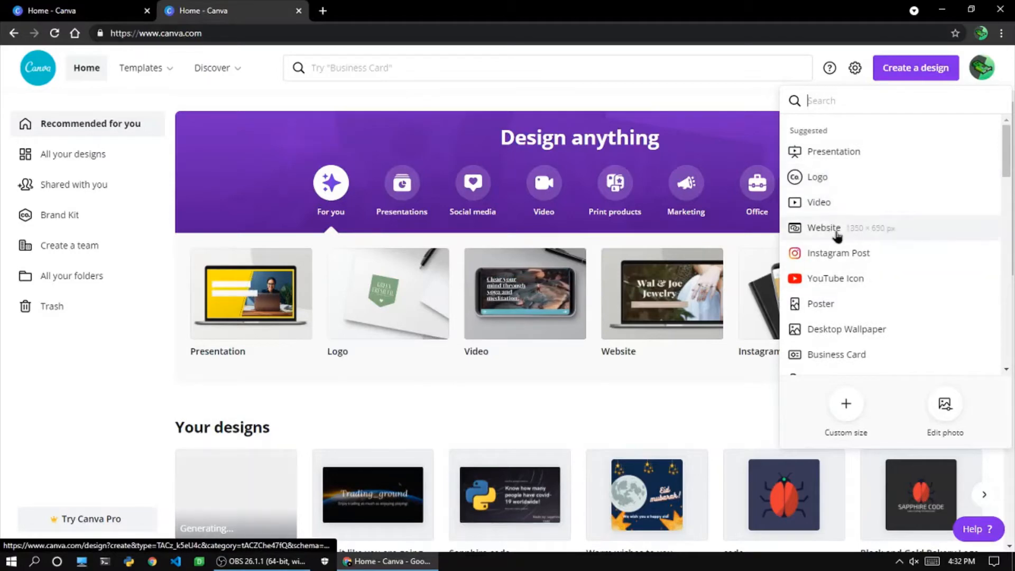
click(831, 100)
text(we)
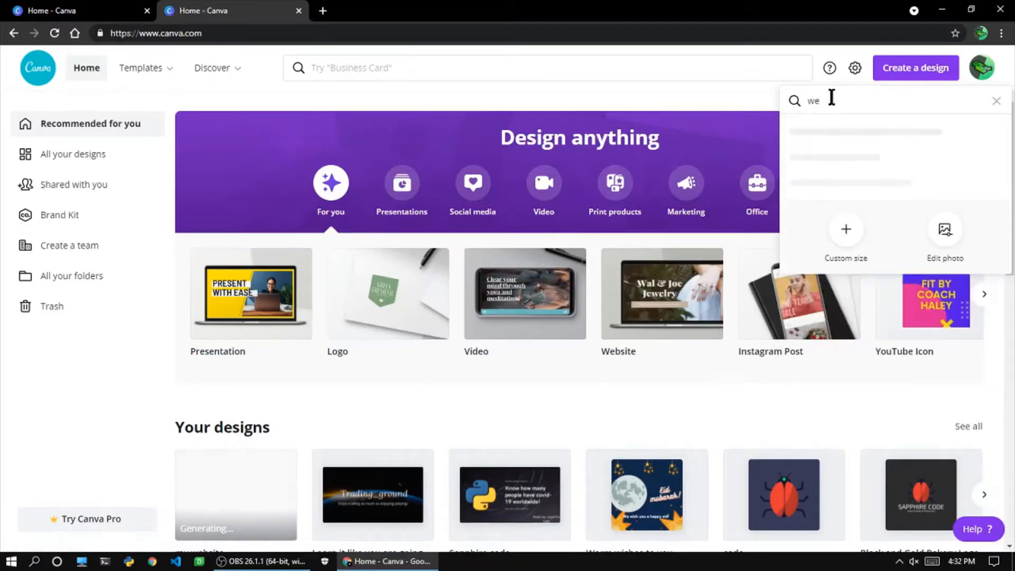
text(bsite)
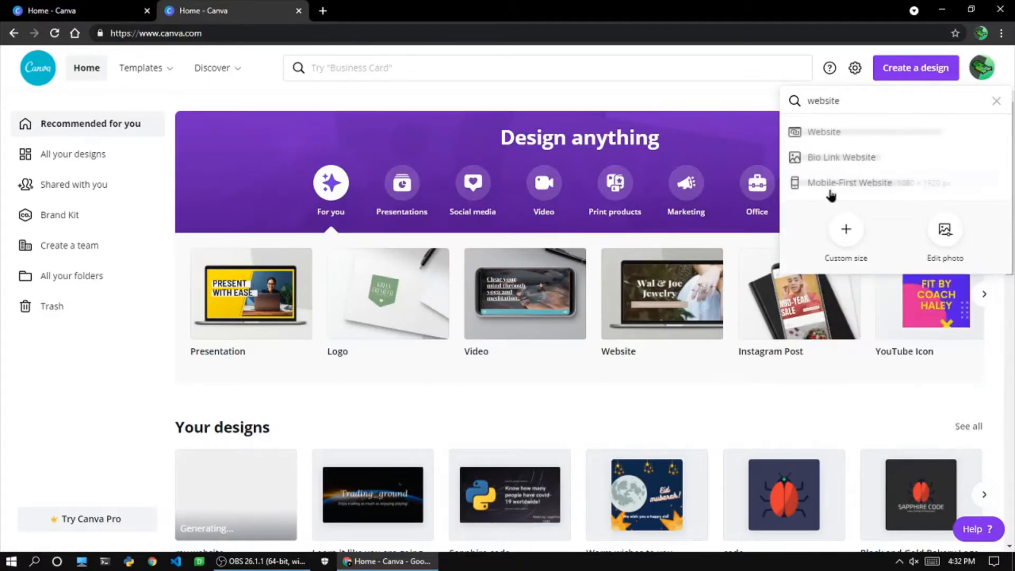
click(809, 139)
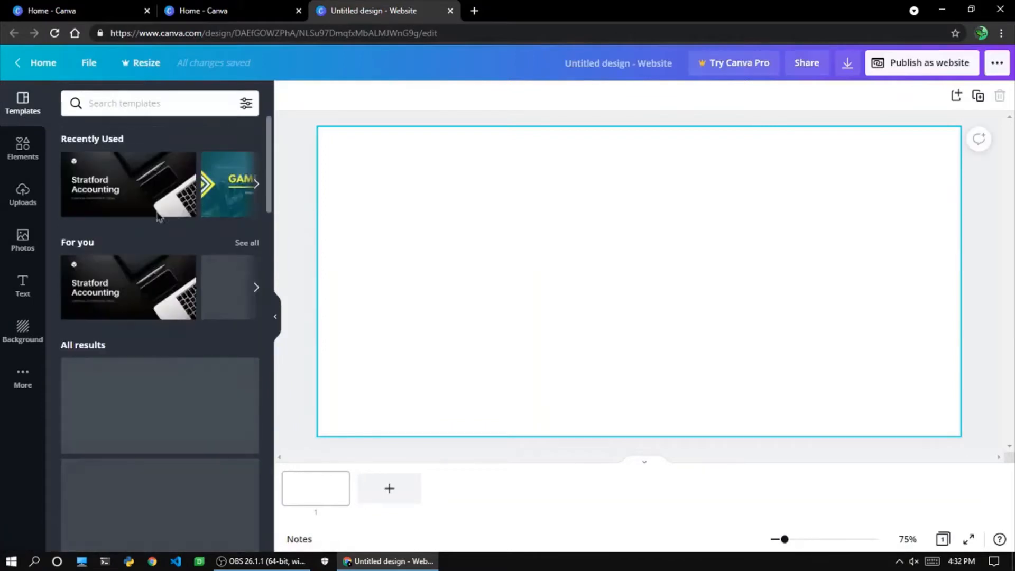
Apply all five pages of the Red Flat & Minimalist Comfort Food Website template to the design.
scroll(240, 324, down, 6)
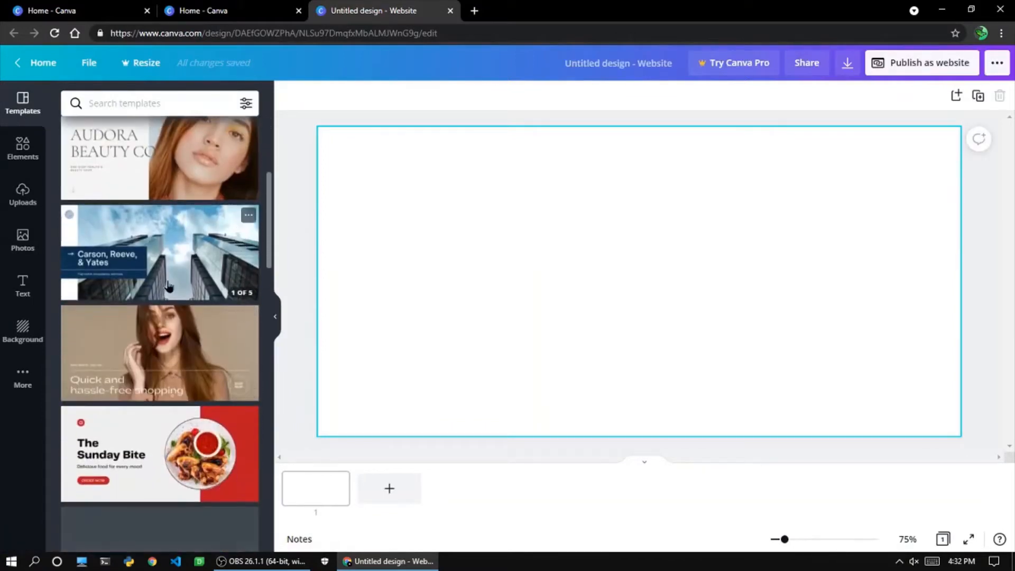
scroll(168, 285, down, 2)
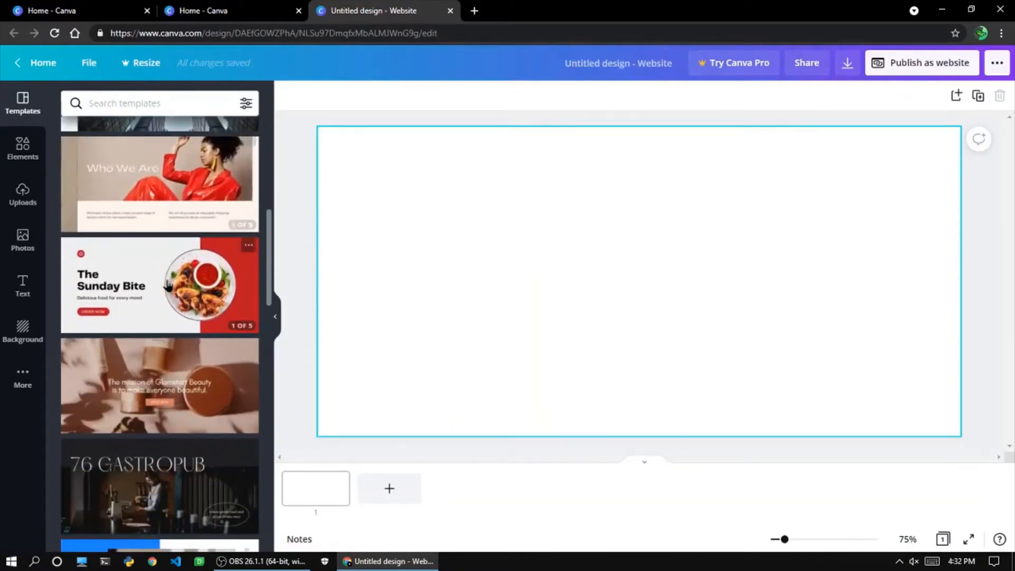
scroll(168, 285, down, 2)
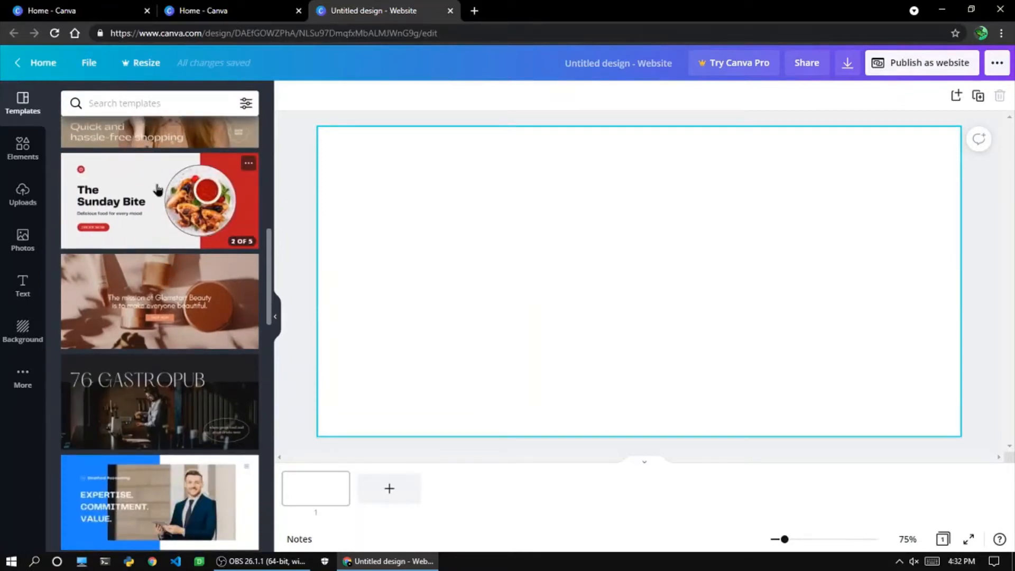
click(158, 190)
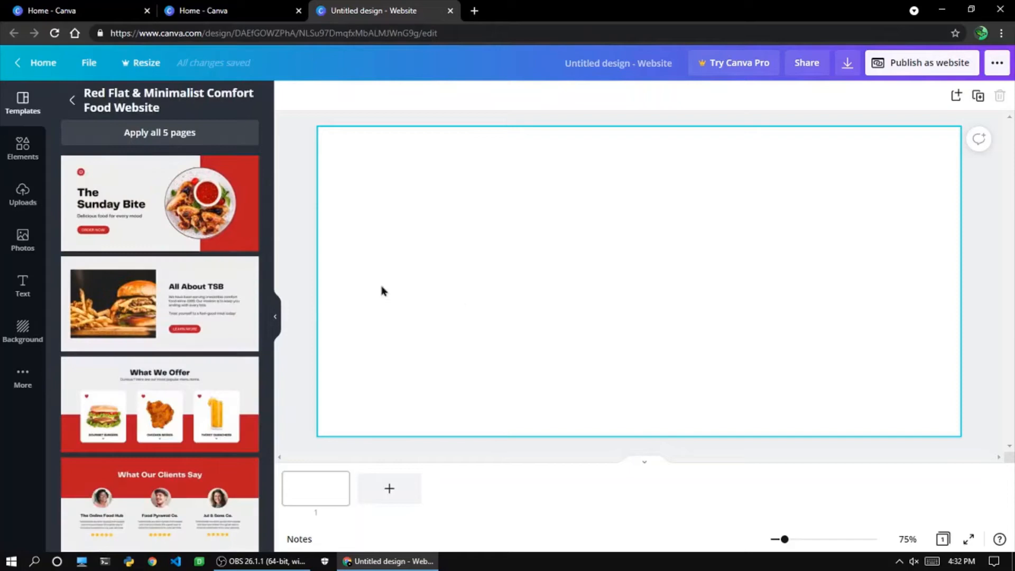
click(171, 190)
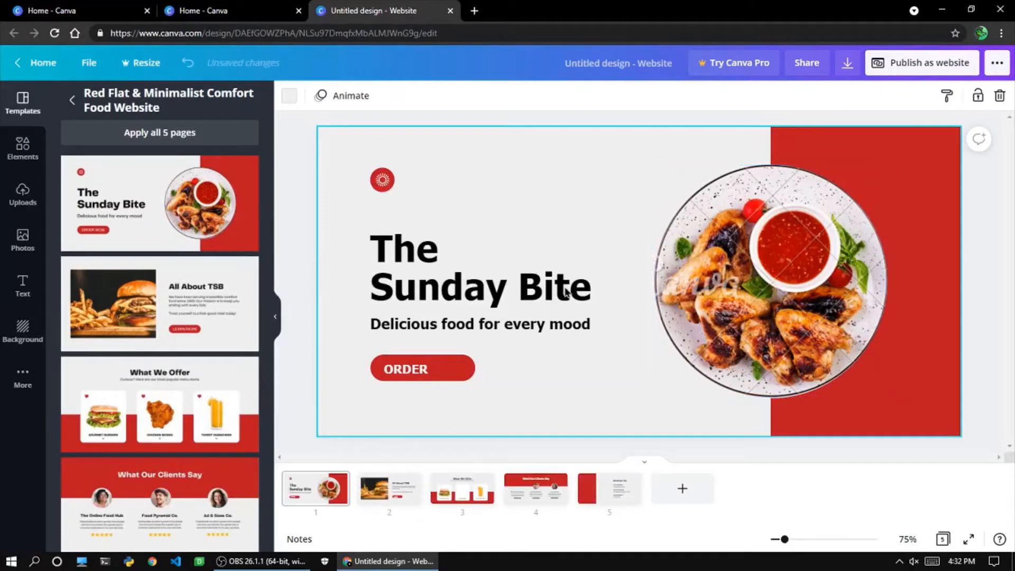
Clear the "The Sunday Bite" heading text on page 1.
double_click(596, 288)
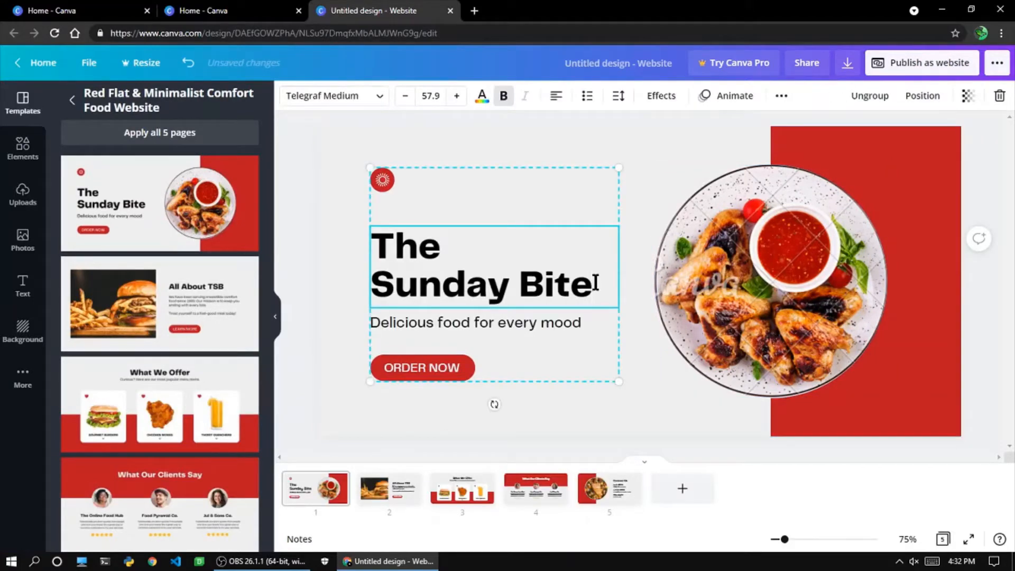
key(ctrl+a)
key(BackSpace)
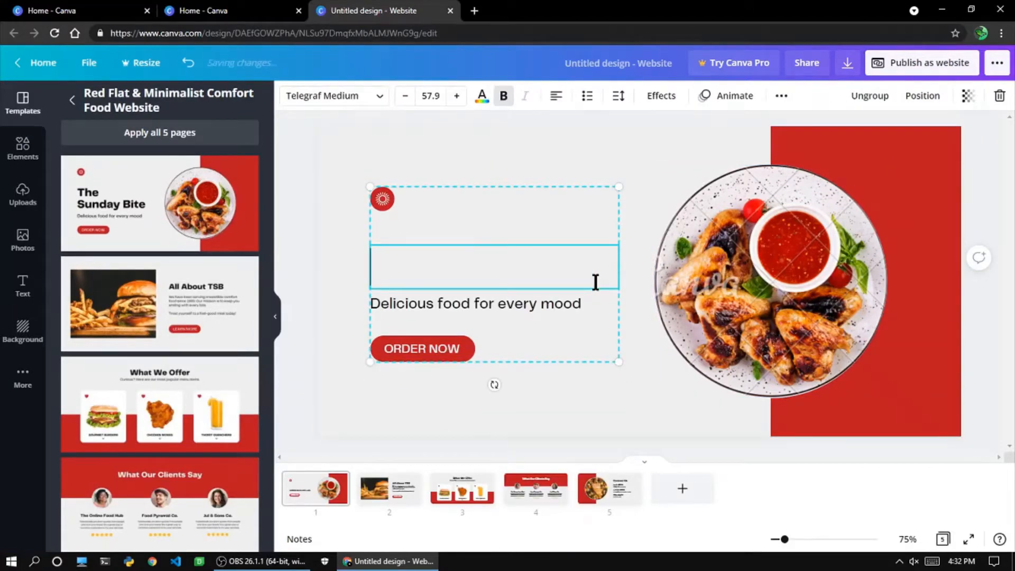
Delete the chicken wings plate photo on page 1 together with its circular frame.
click(745, 257)
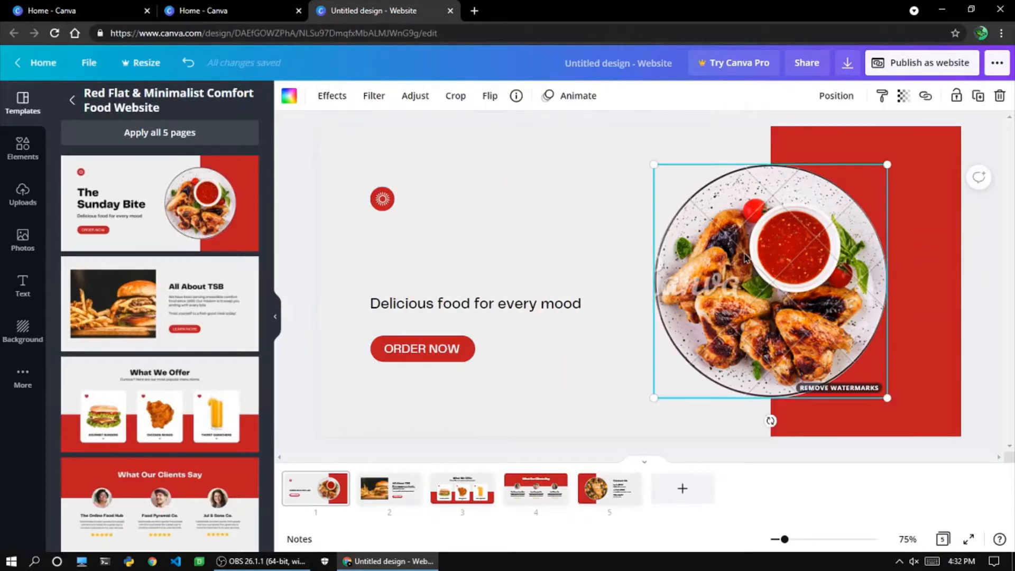
key(Delete)
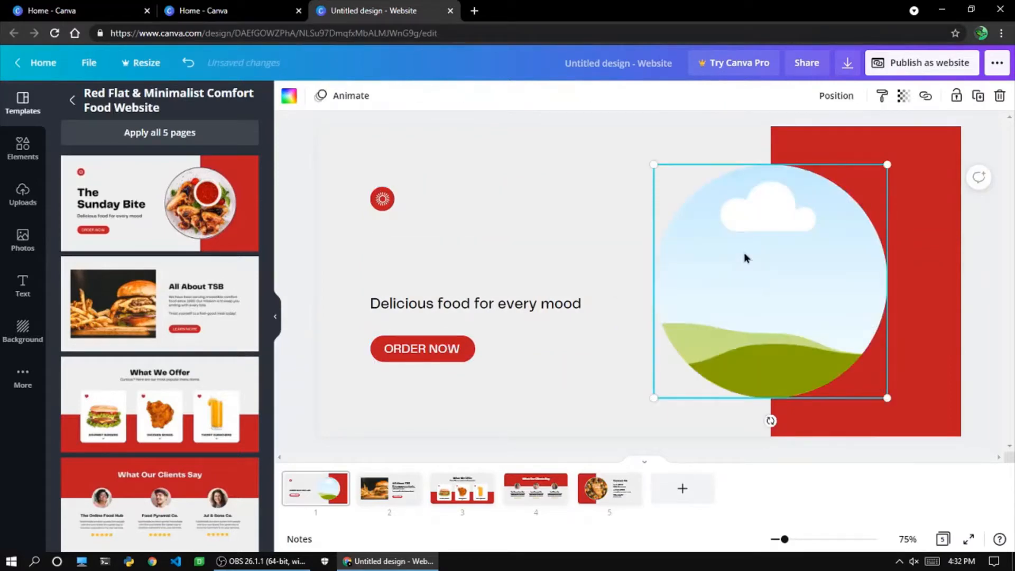
key(Delete)
Enter "My food" as the heading on page 1 and go to page 2.
click(398, 321)
click(425, 269)
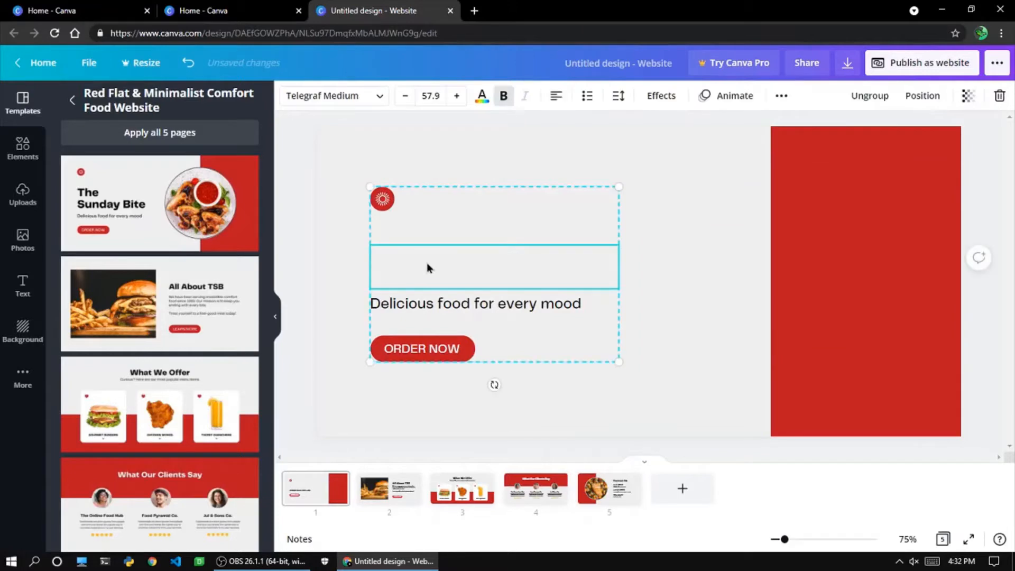
click(426, 262)
text(My )
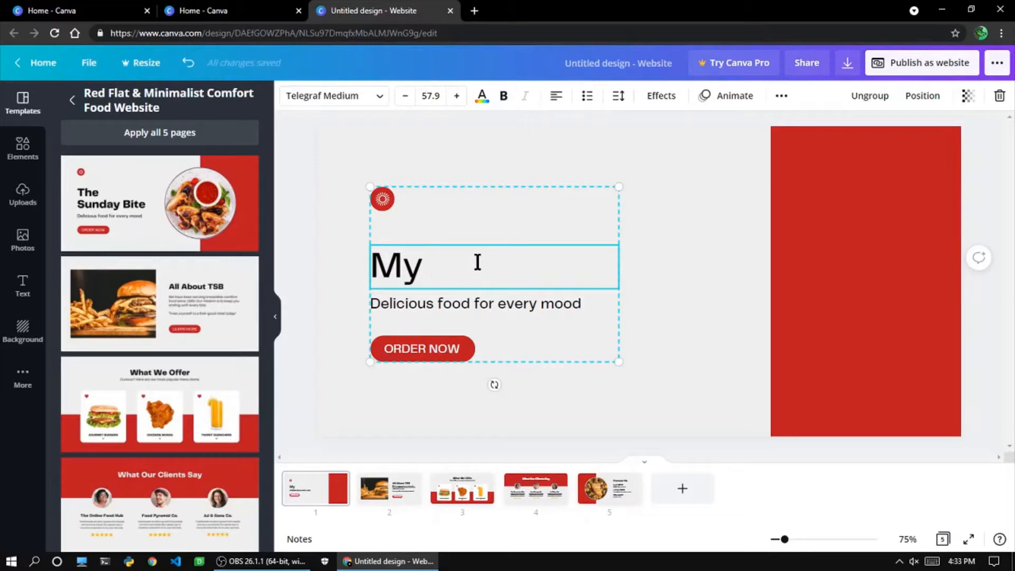
text(food)
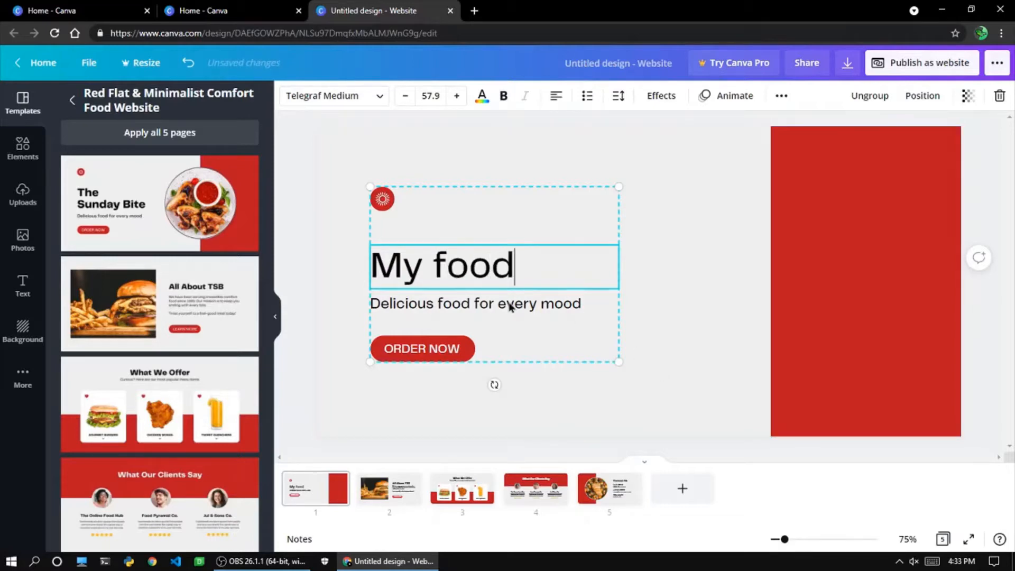
click(407, 482)
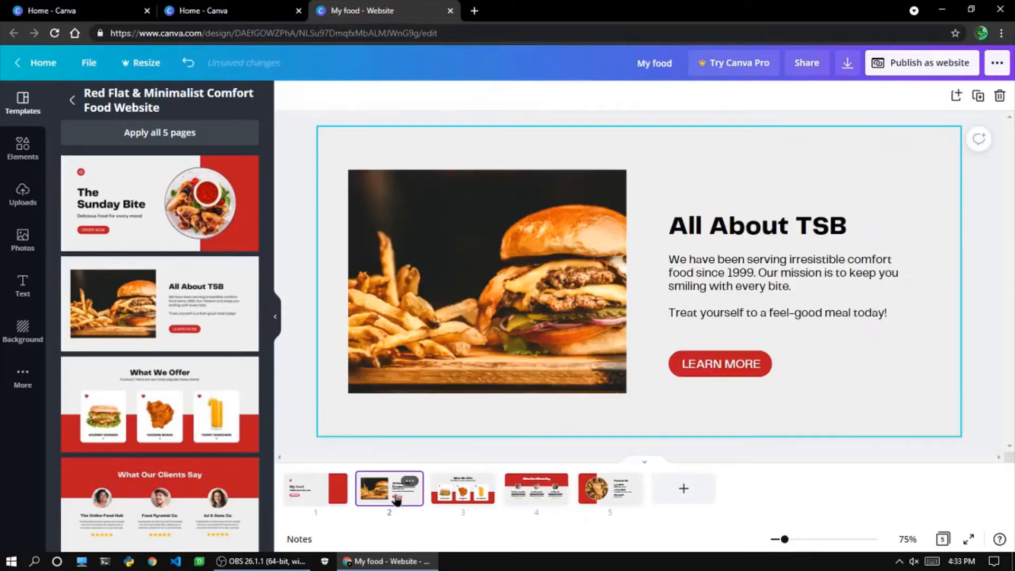
click(864, 225)
double_click(864, 224)
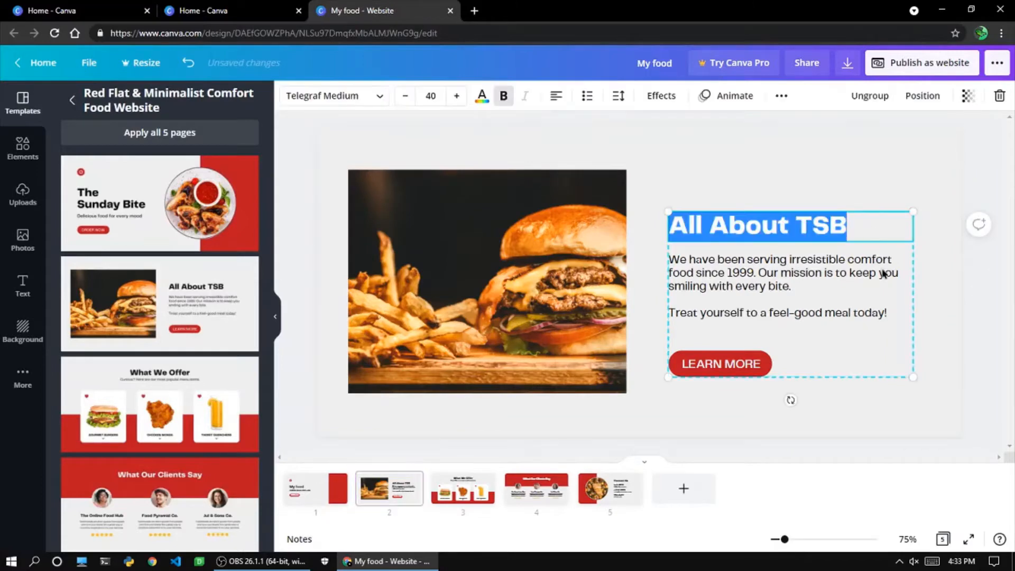
key(BackSpace)
key(ctrl+z)
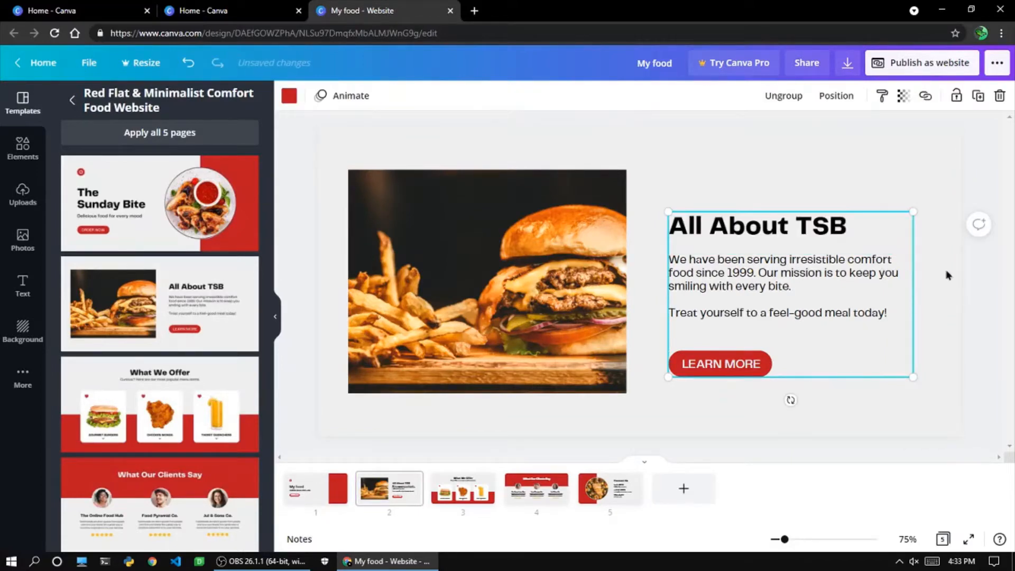
Change the heading on page 2 to "All About my food" by replacing only its last word.
click(842, 227)
double_click(851, 225)
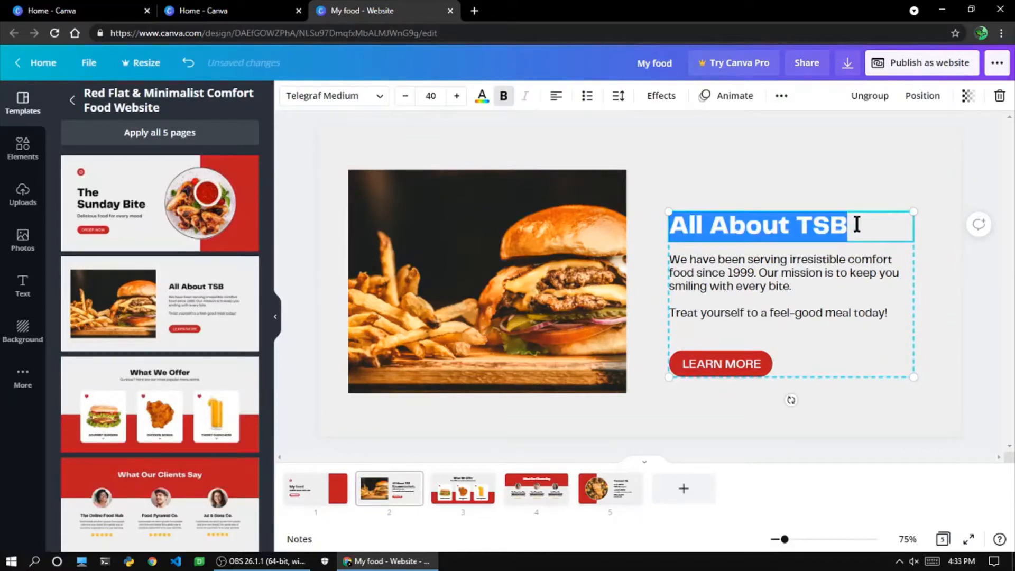
click(862, 226)
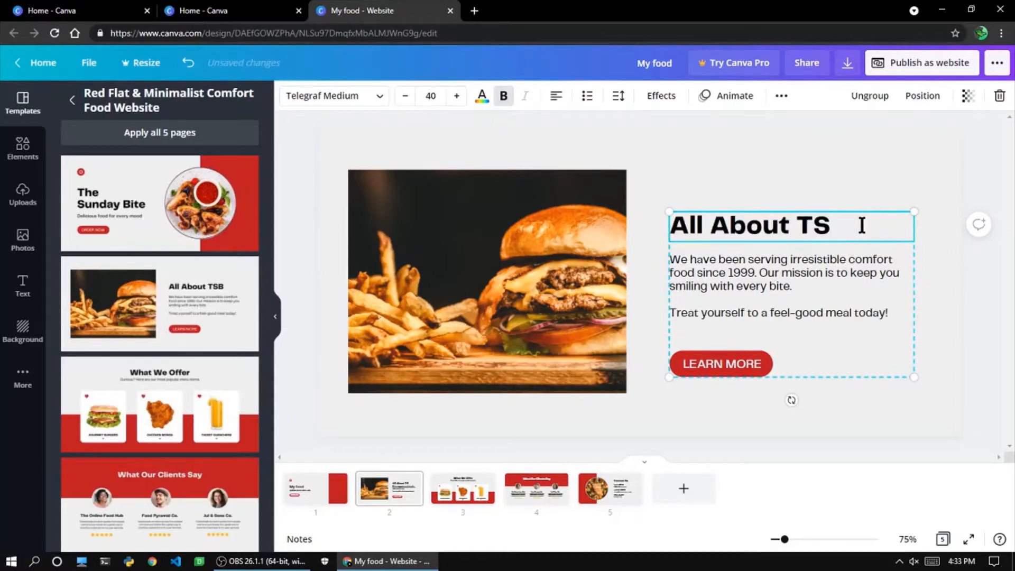
key(BackSpace)
key(BackSpace)
text(my food)
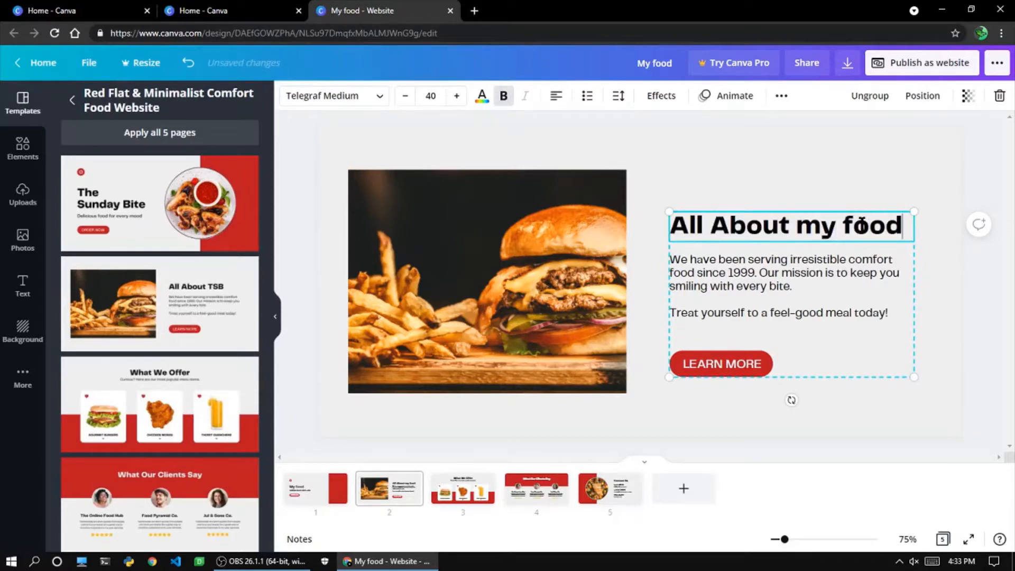
Replace the description paragraph on page 2 with "My food is great and yet I don't create".
click(815, 263)
click(814, 263)
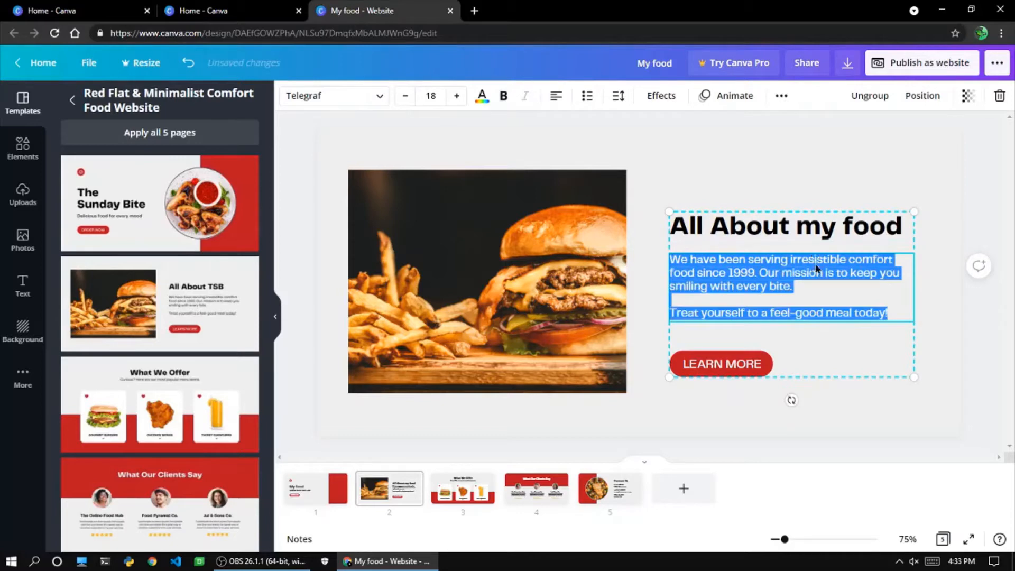
key(BackSpace)
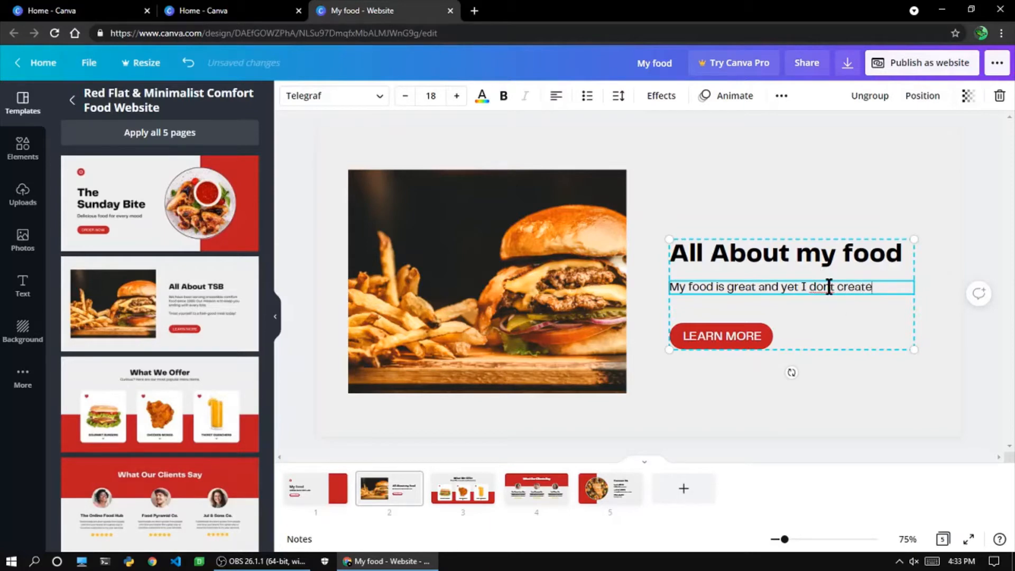
text(')
Replace the heading on page 3 with "What we have to offer".
click(462, 488)
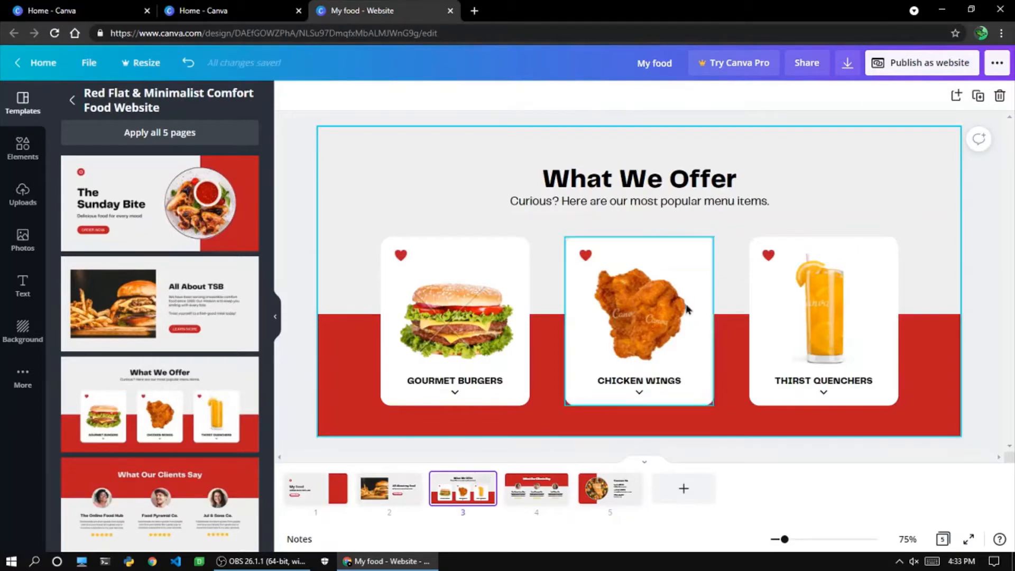
click(767, 173)
double_click(767, 172)
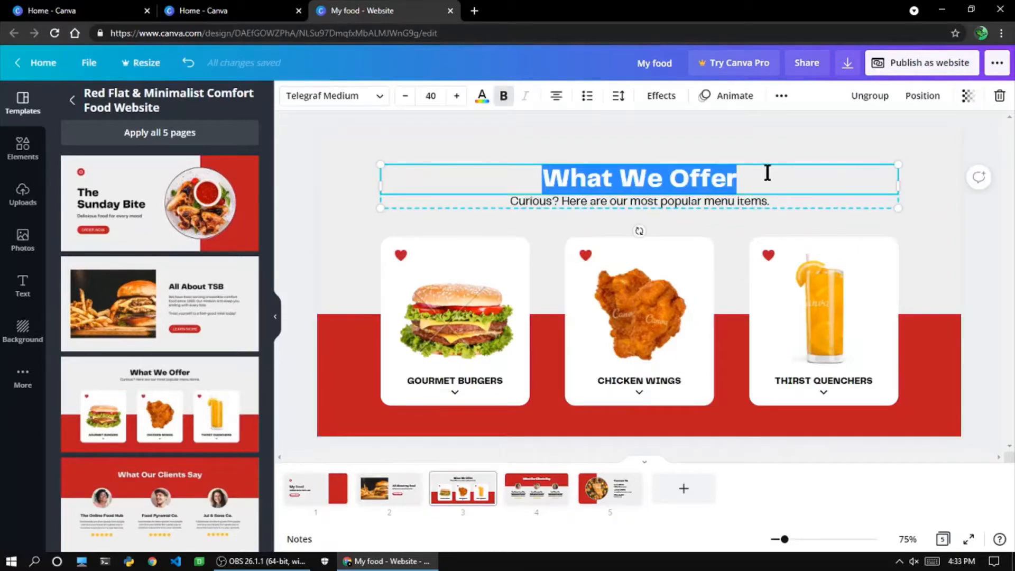
click(803, 175)
key(ctrl+a)
key(BackSpace)
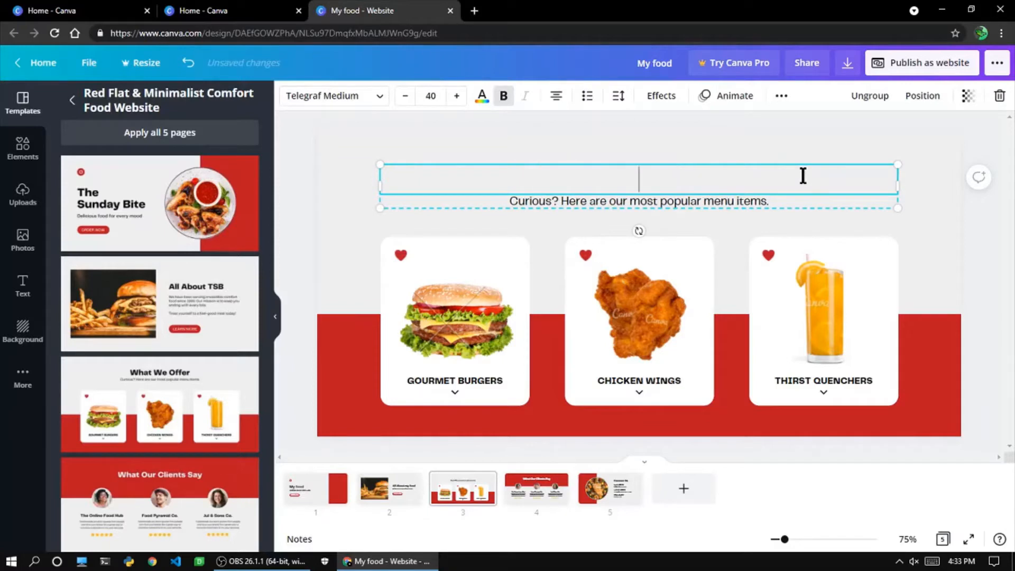
text(What w)
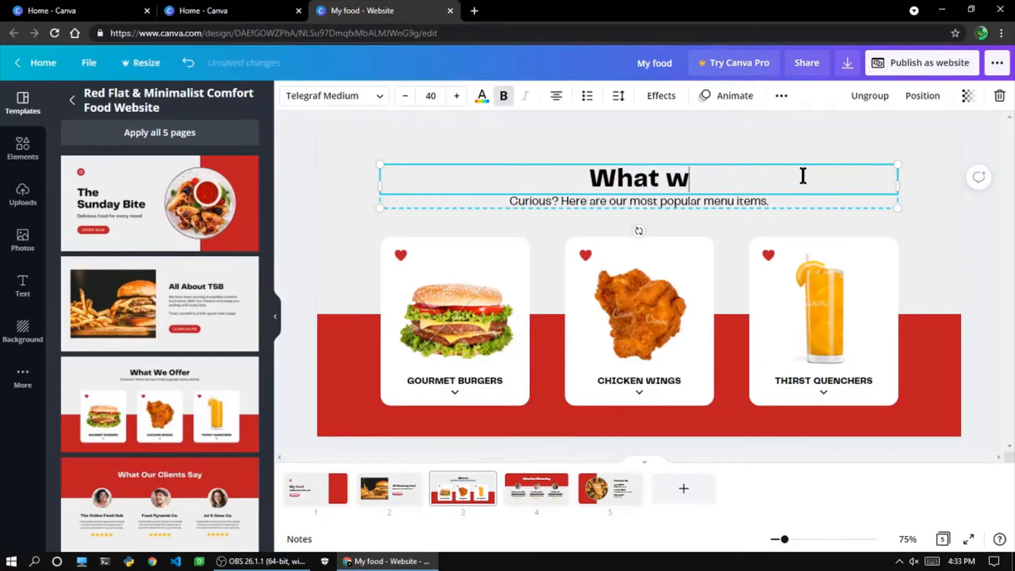
text(e have to offer)
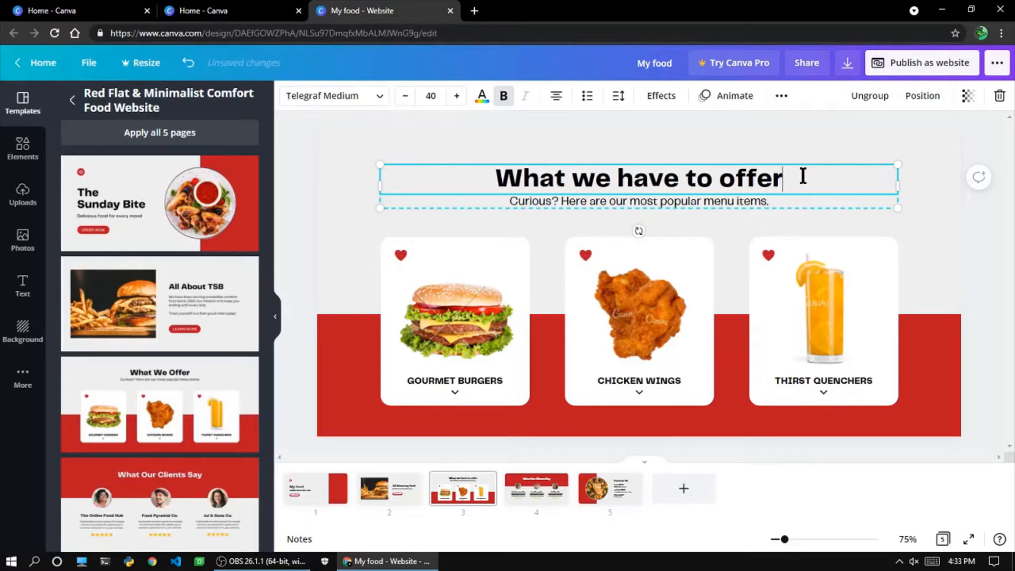
Clear the subtitle text beneath the heading on page 3.
click(827, 197)
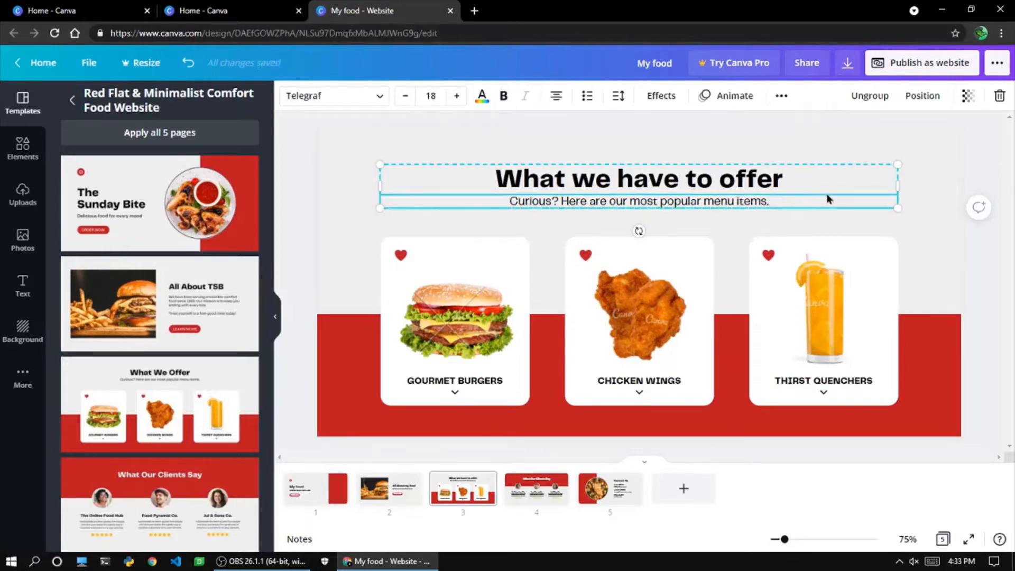
double_click(763, 204)
key(BackSpace)
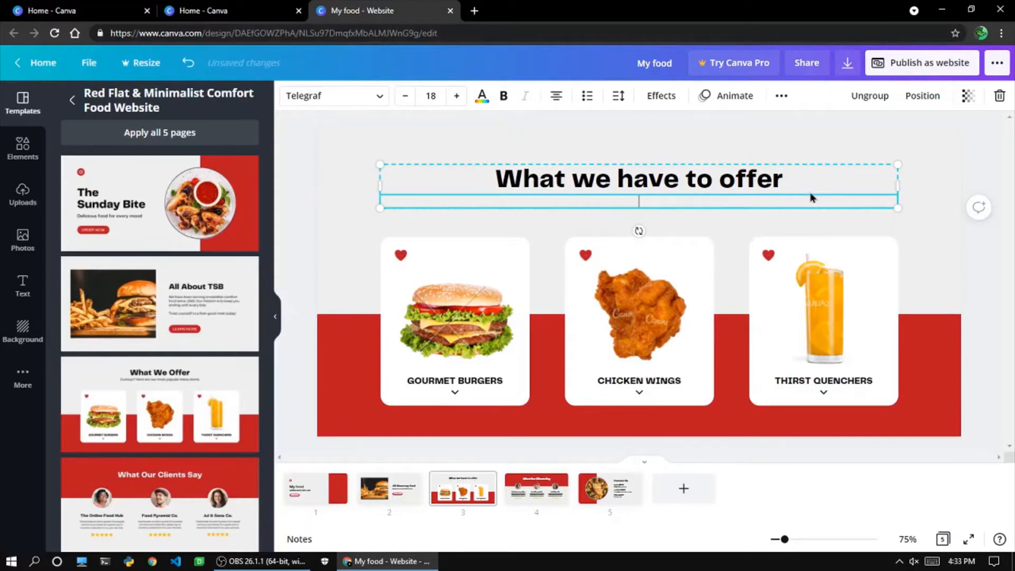
Enter "These are out most popular items" as the subtitle beneath the heading on page 3.
text(These are out most pop)
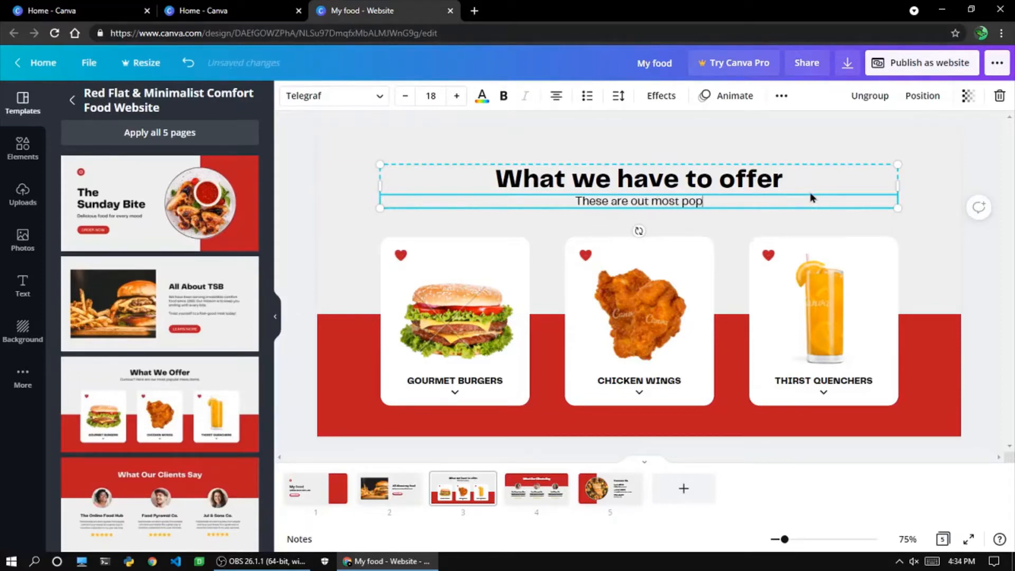
text(ular item)
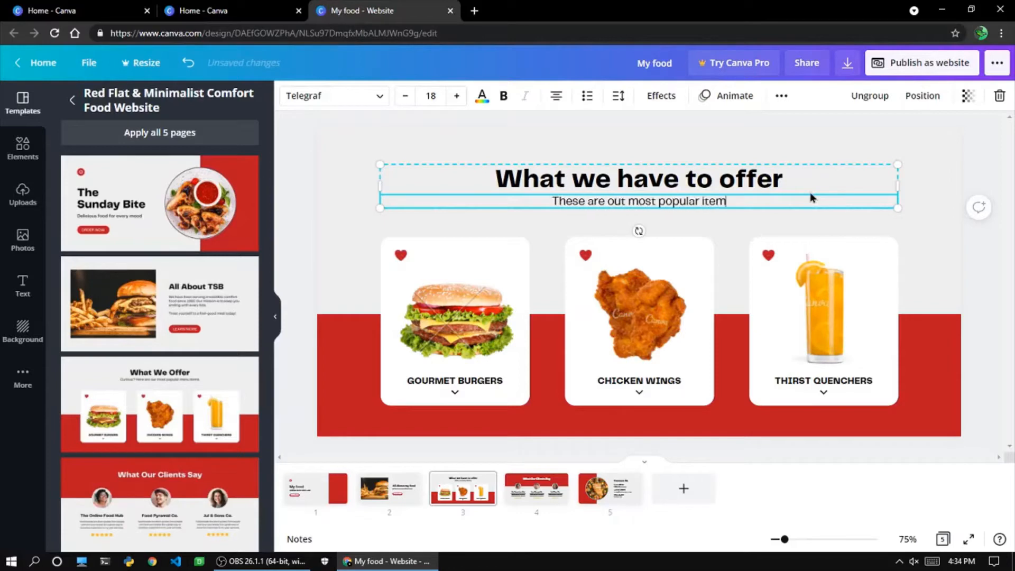
text(s)
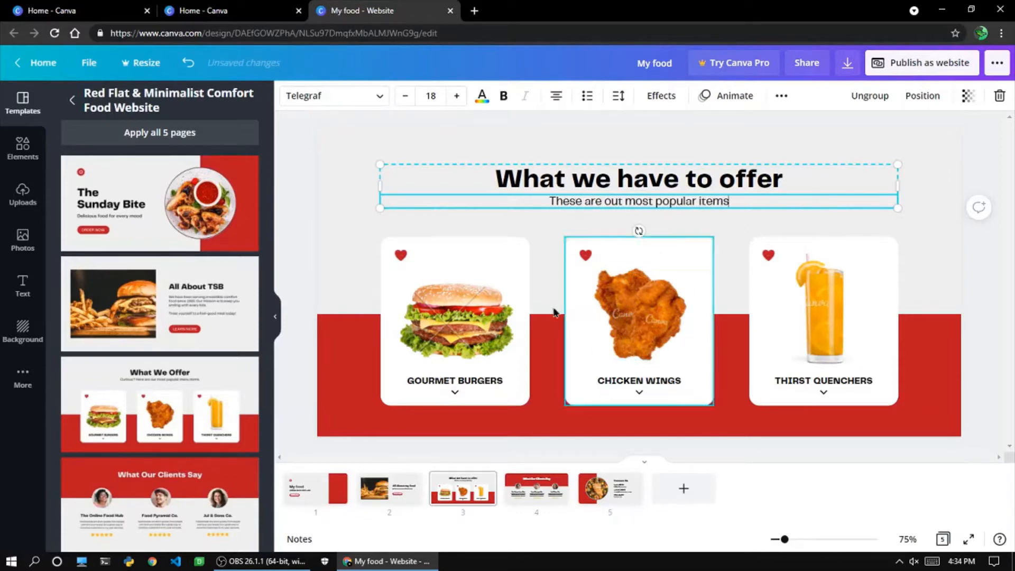
Delete the burger, chicken and orange drink images from the three white cards on page 3.
click(461, 329)
key(Delete)
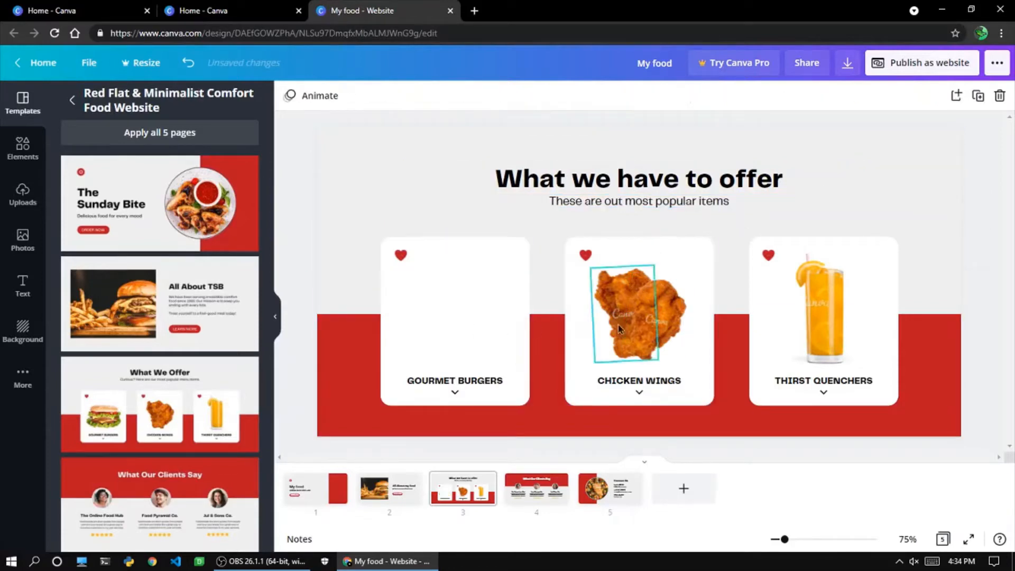
click(625, 317)
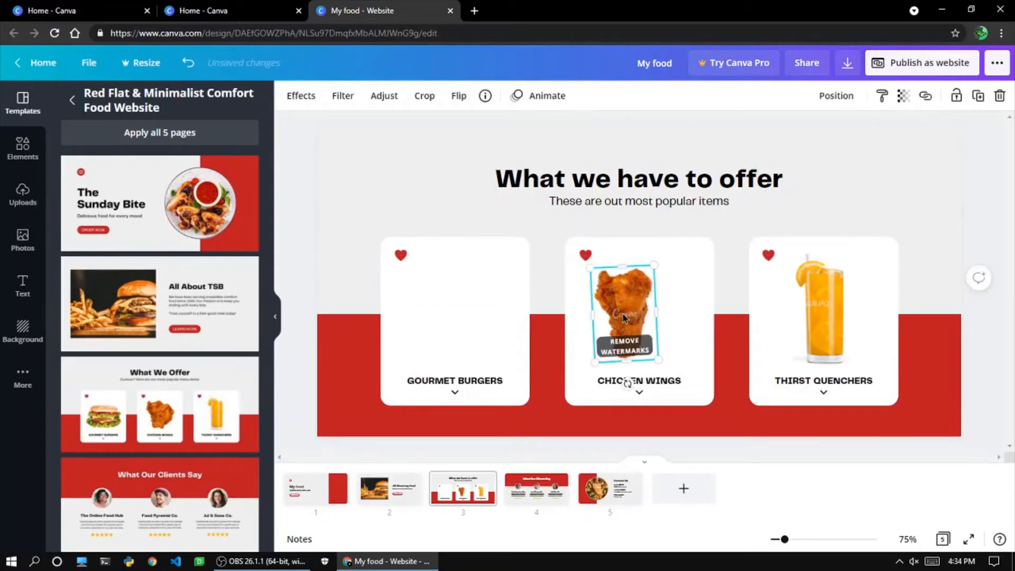
key(Delete)
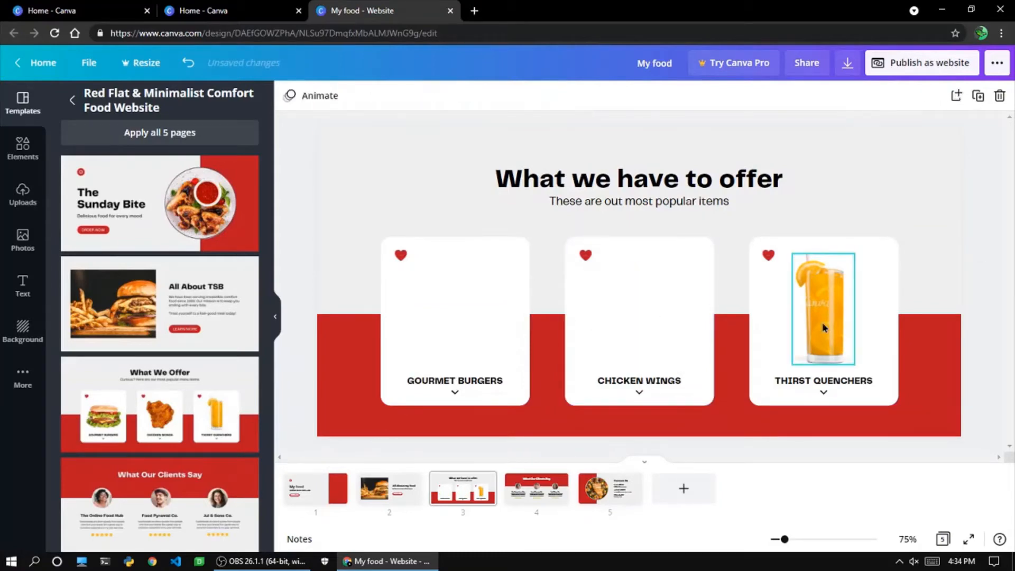
click(820, 319)
key(Delete)
click(831, 202)
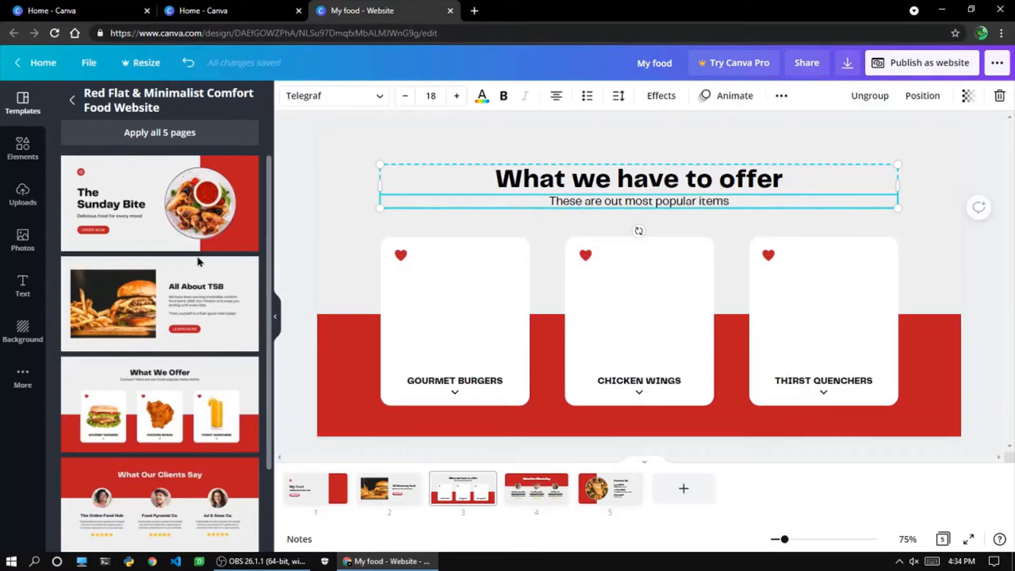
Search the elements for "Chicken wings" and place the free orange wings illustration on the Chicken Wings card.
click(22, 158)
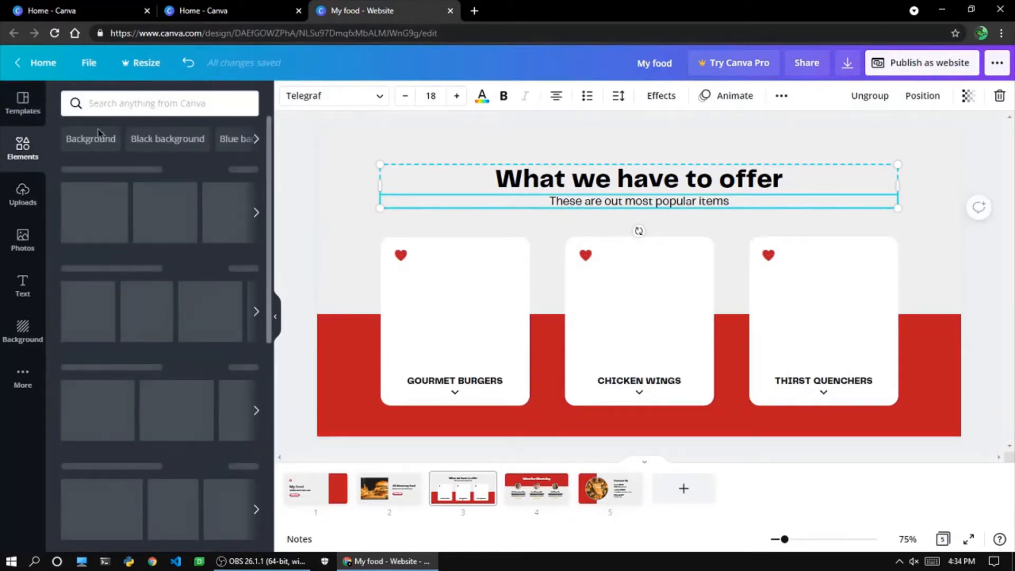
click(112, 103)
text(Chic)
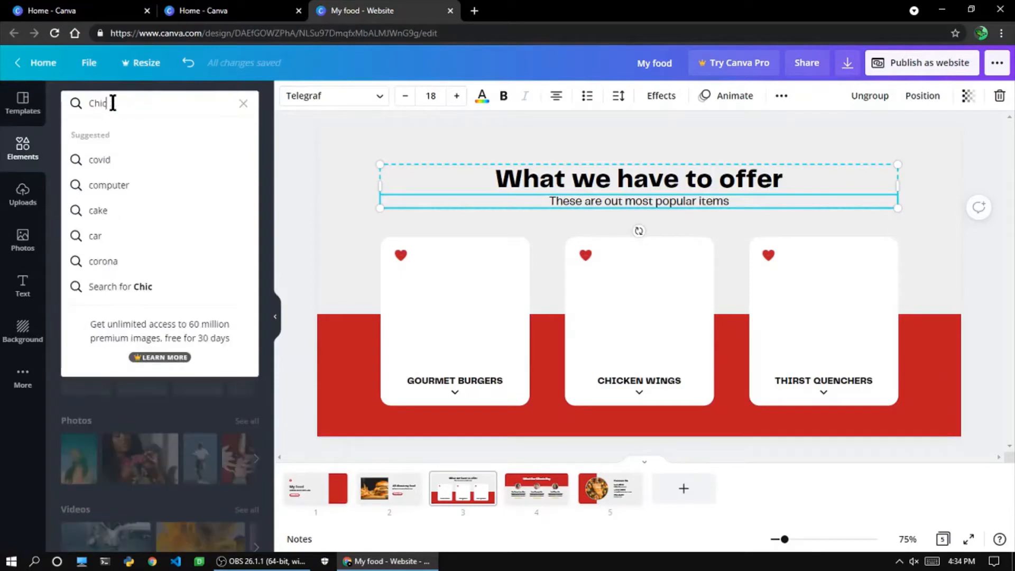
text(ken wings)
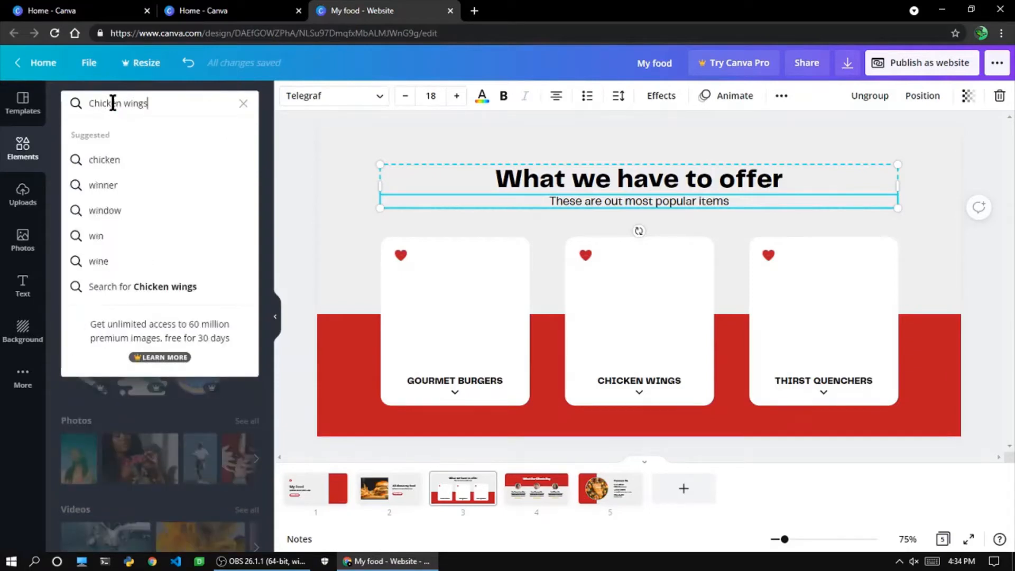
key(Return)
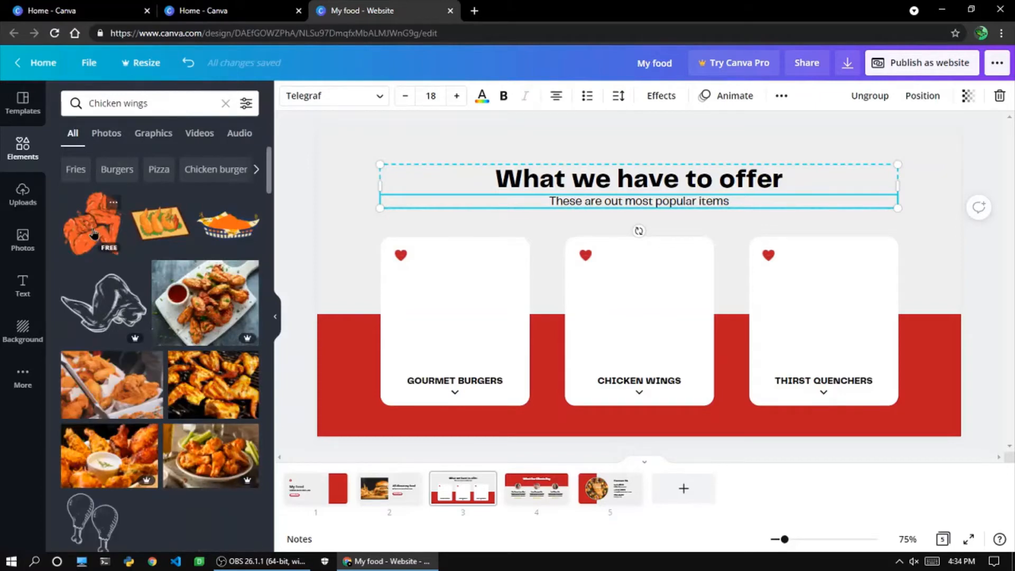
click(624, 296)
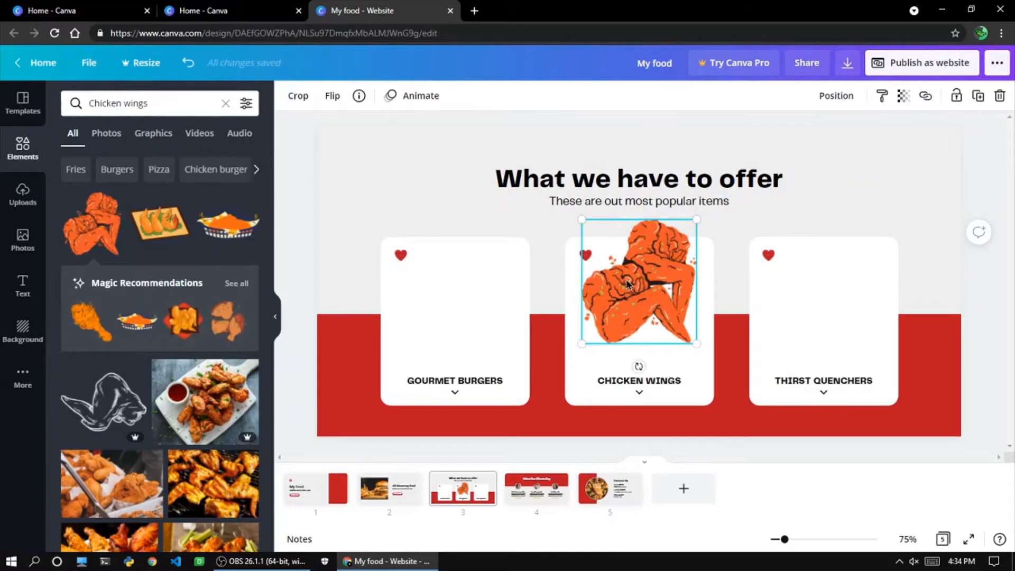
drag(624, 302, 624, 310)
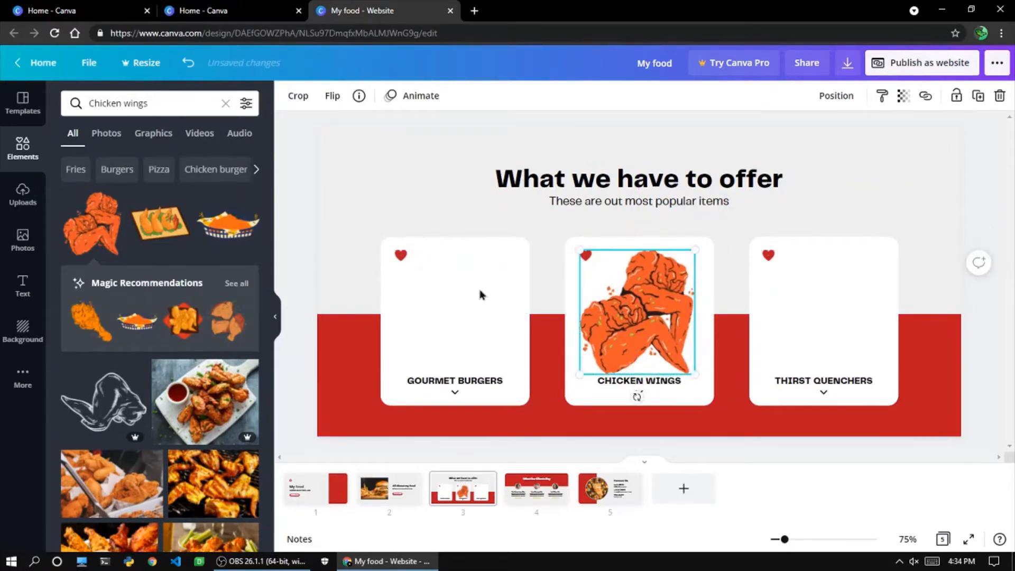
click(537, 295)
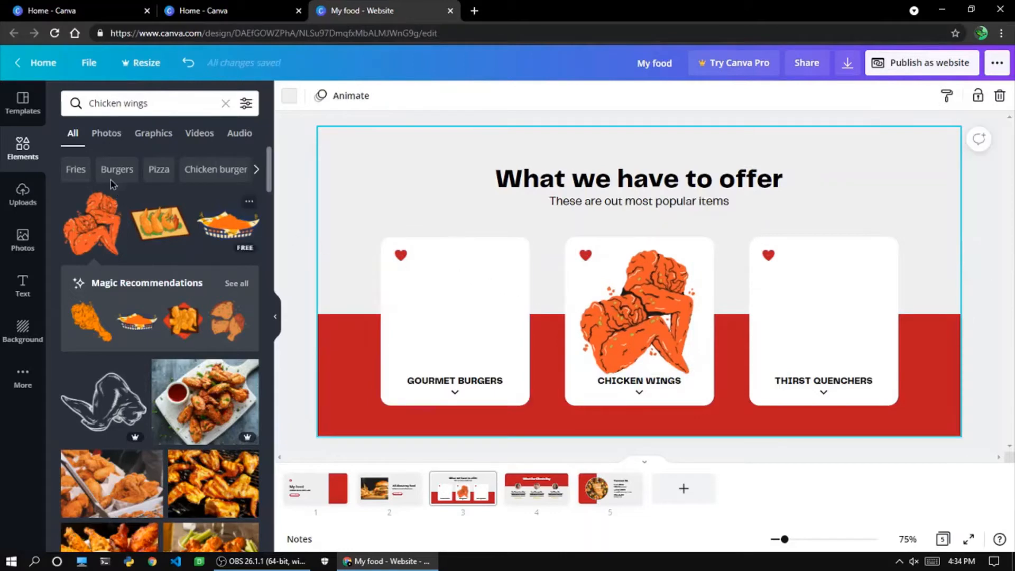
Search the elements for "Burgers" and fit the free flat burger illustration, scaled down, inside the Gourmet Burgers card.
key(ctrl+a)
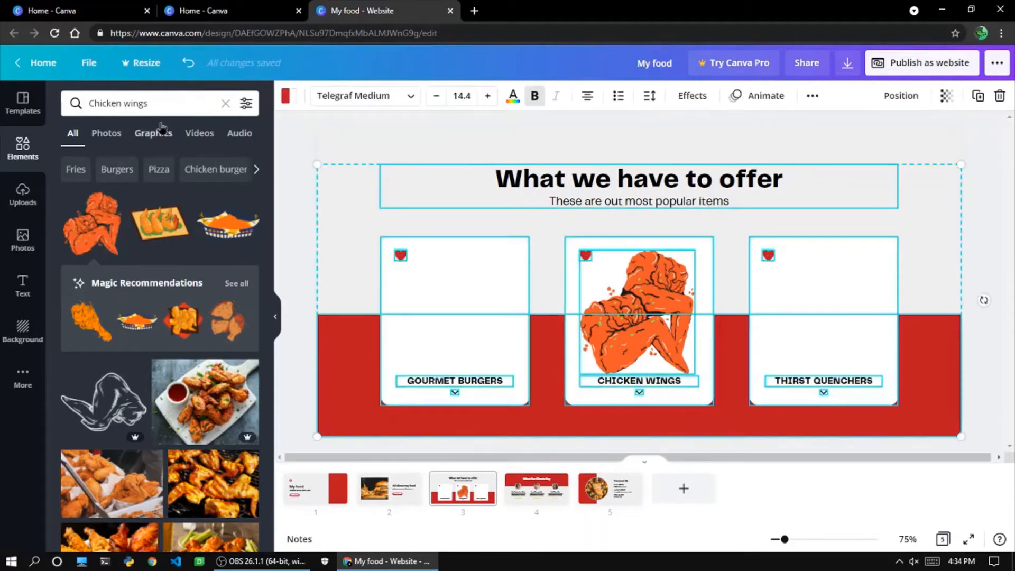
click(293, 249)
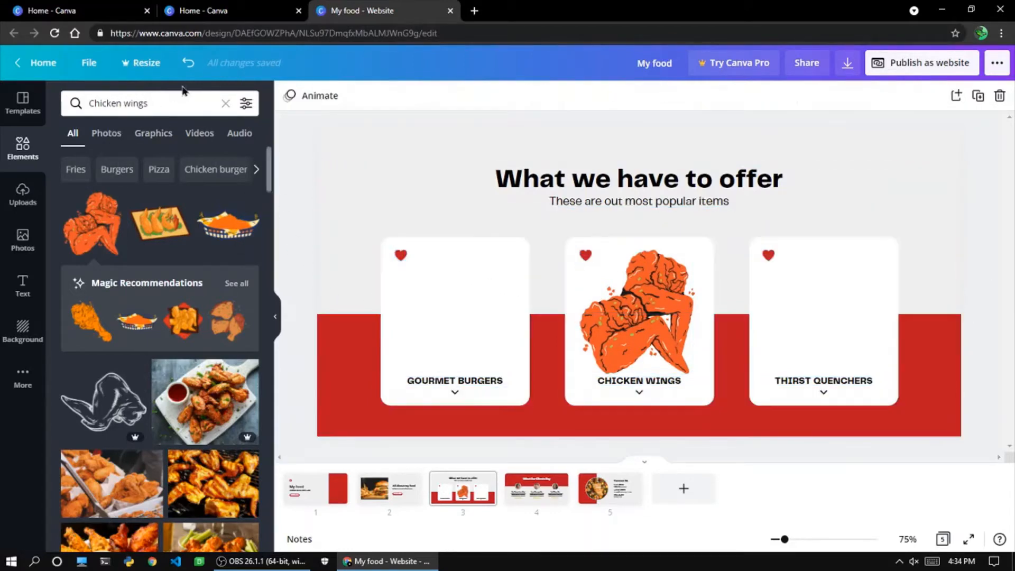
click(169, 98)
key(BackSpace)
text(Burge)
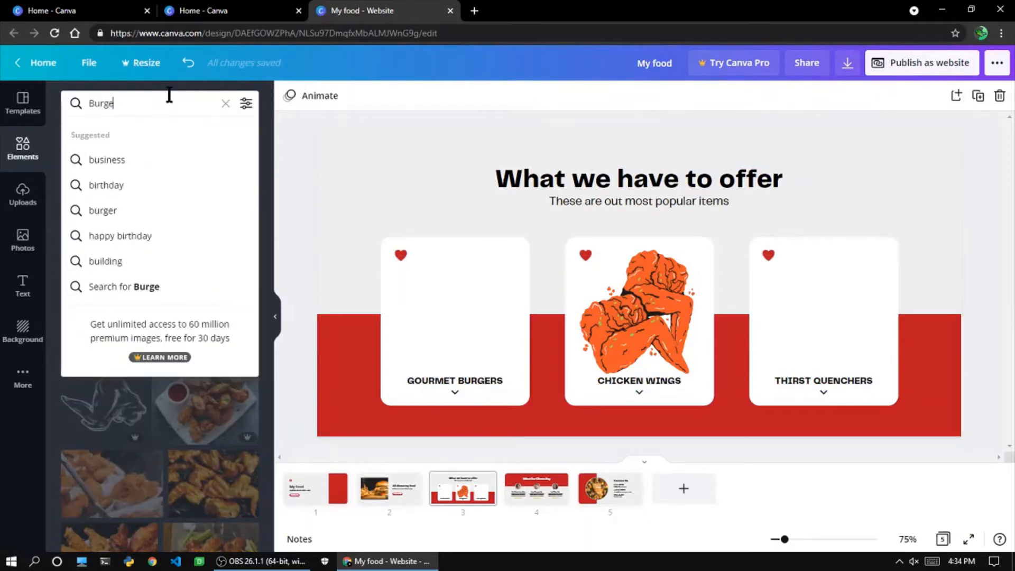
text(rs)
key(Return)
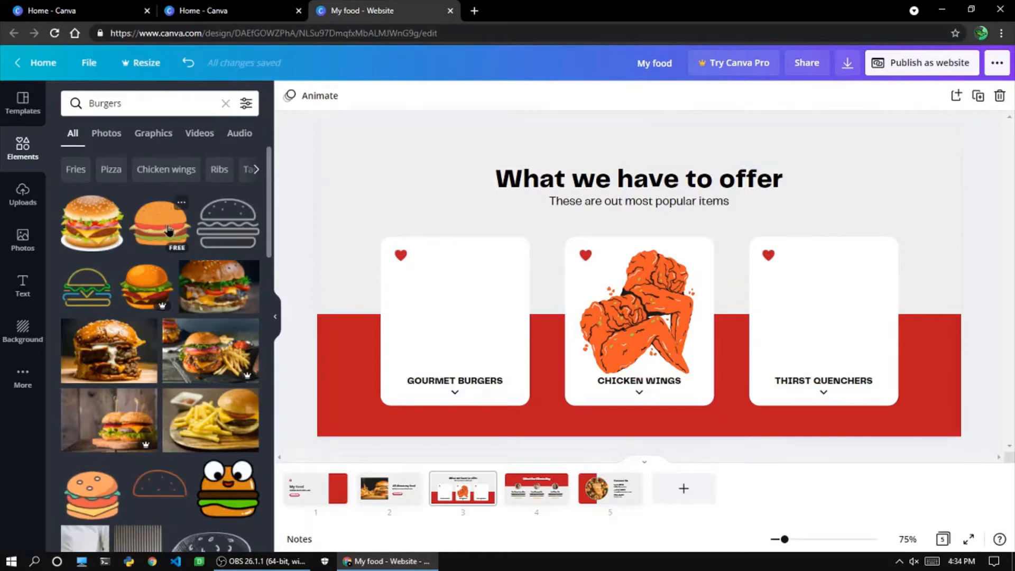
drag(168, 229, 377, 318)
drag(512, 371, 469, 339)
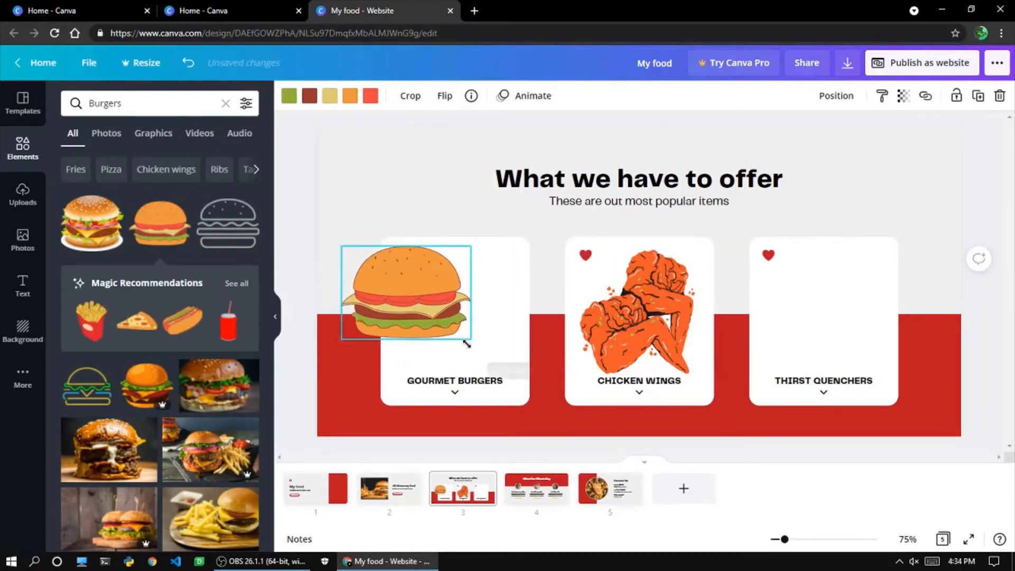
drag(380, 271, 424, 291)
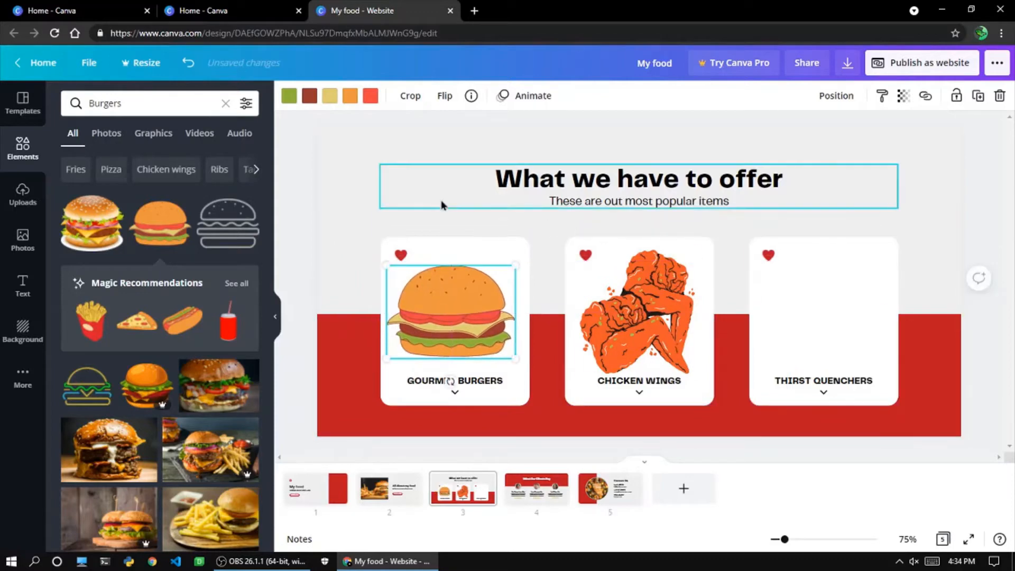
click(411, 195)
click(331, 199)
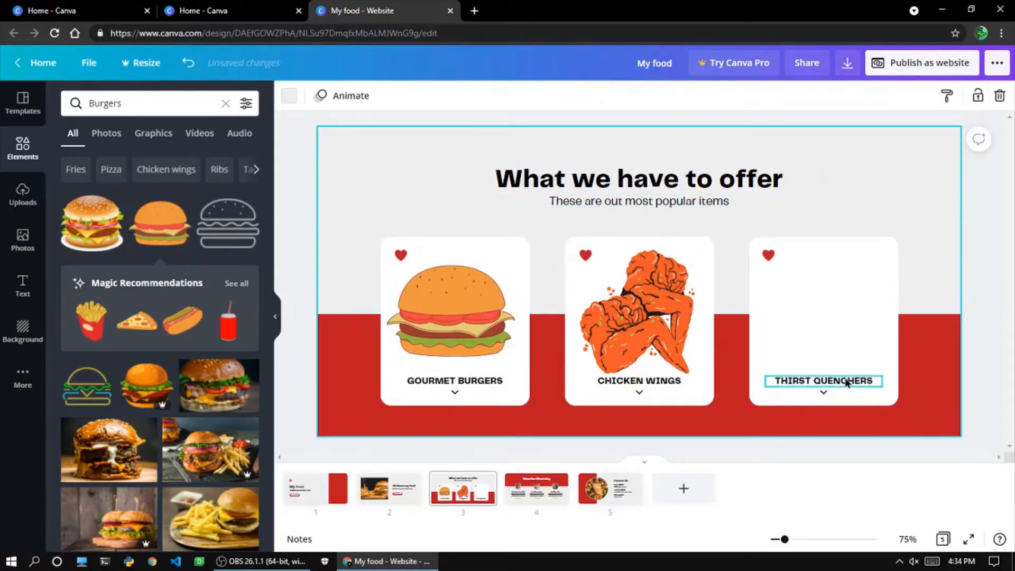
Search the elements for "juices" and place the free orange juice bottle illustration on the Thirst Quenchers card.
click(134, 102)
key(ctrl+a)
key(BackSpace)
text(juices)
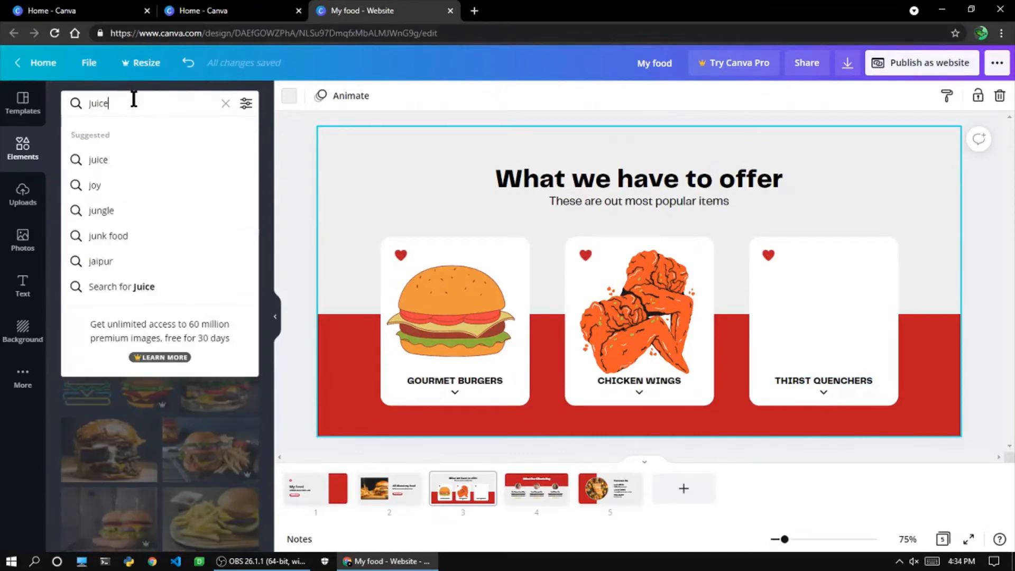
key(Return)
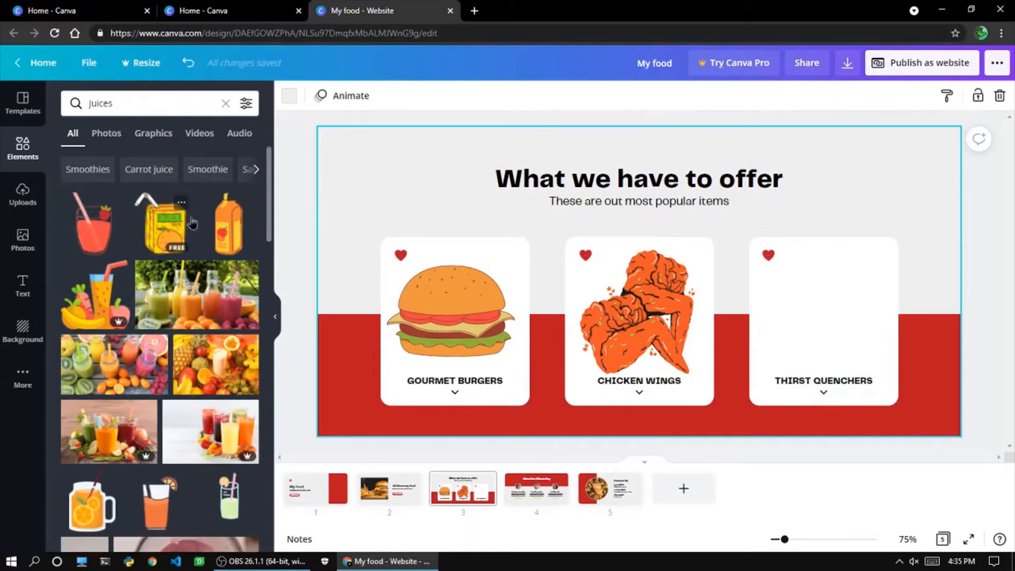
click(219, 218)
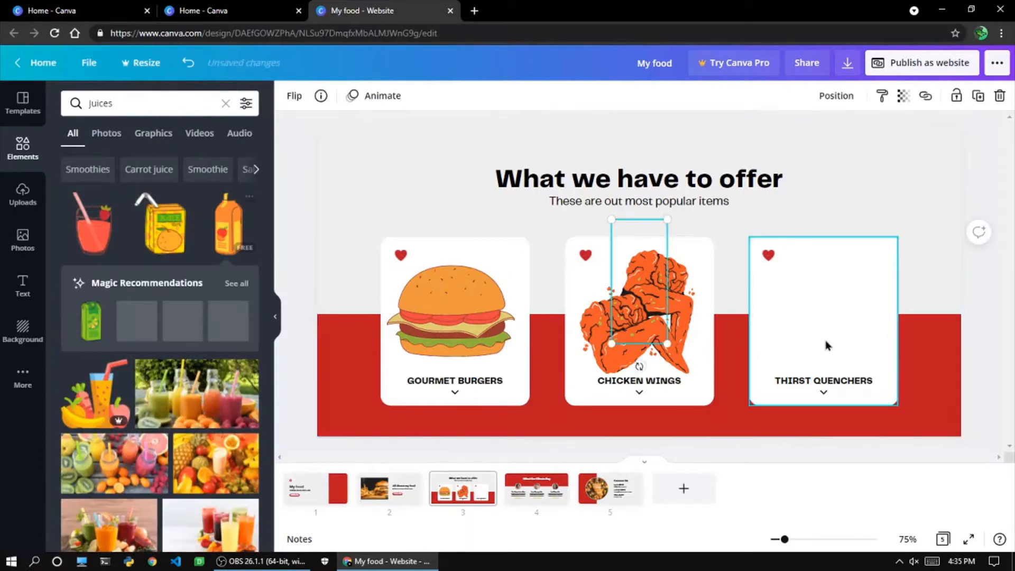
drag(665, 288, 834, 306)
click(996, 368)
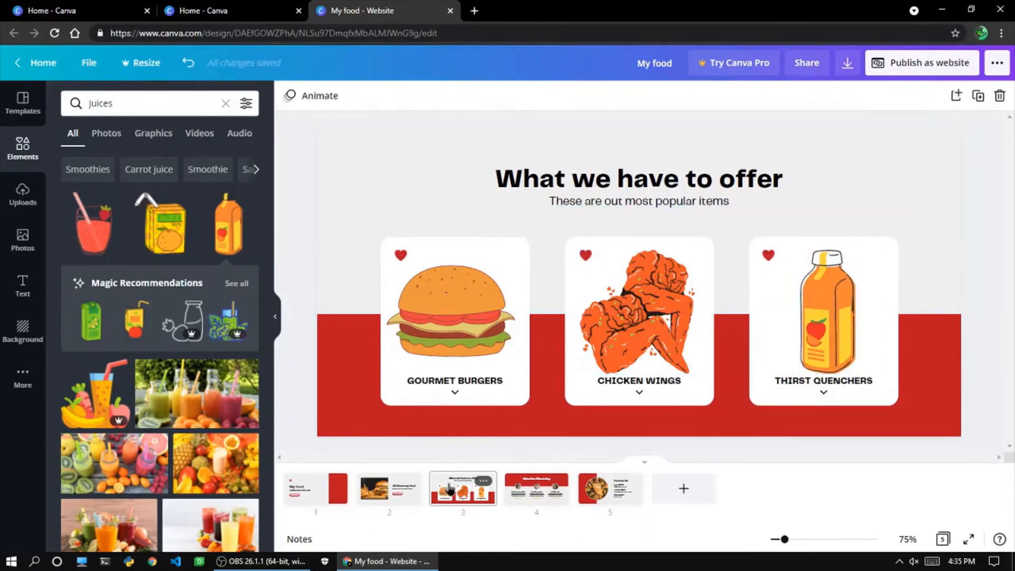
Remove the three client portrait photos from their circular frames on page 4.
click(537, 489)
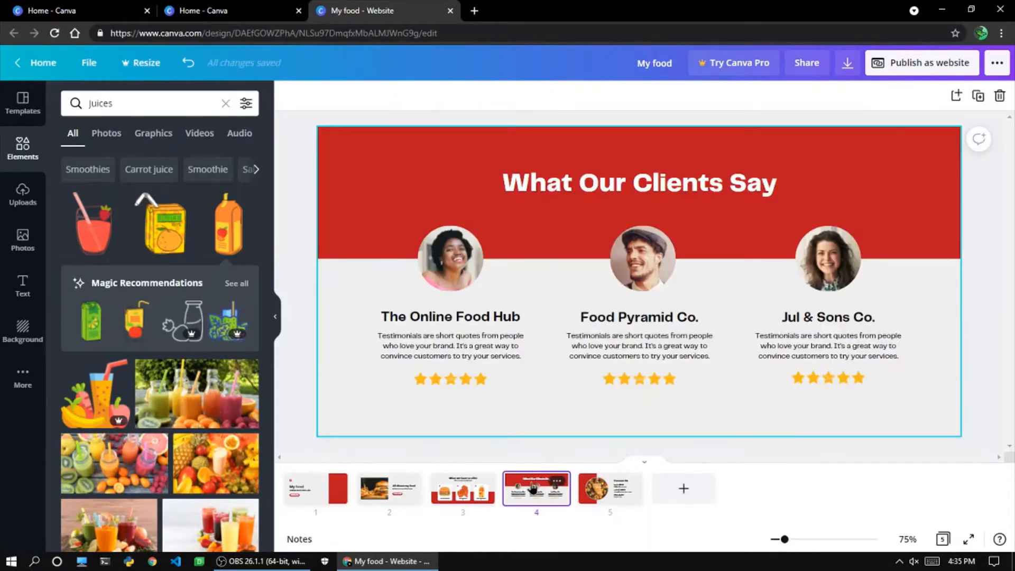
click(450, 257)
key(Delete)
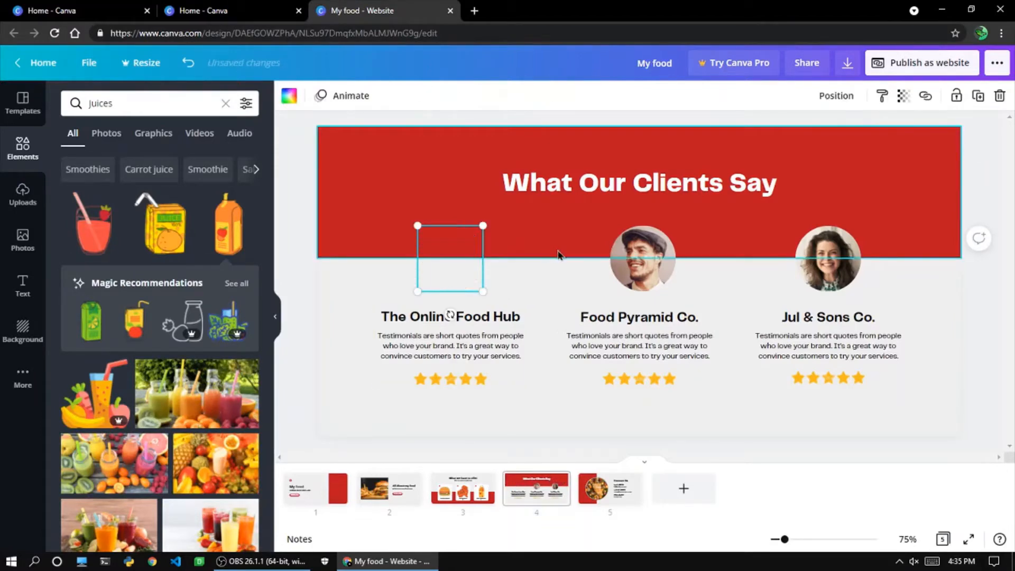
click(642, 258)
key(Delete)
click(842, 279)
key(Delete)
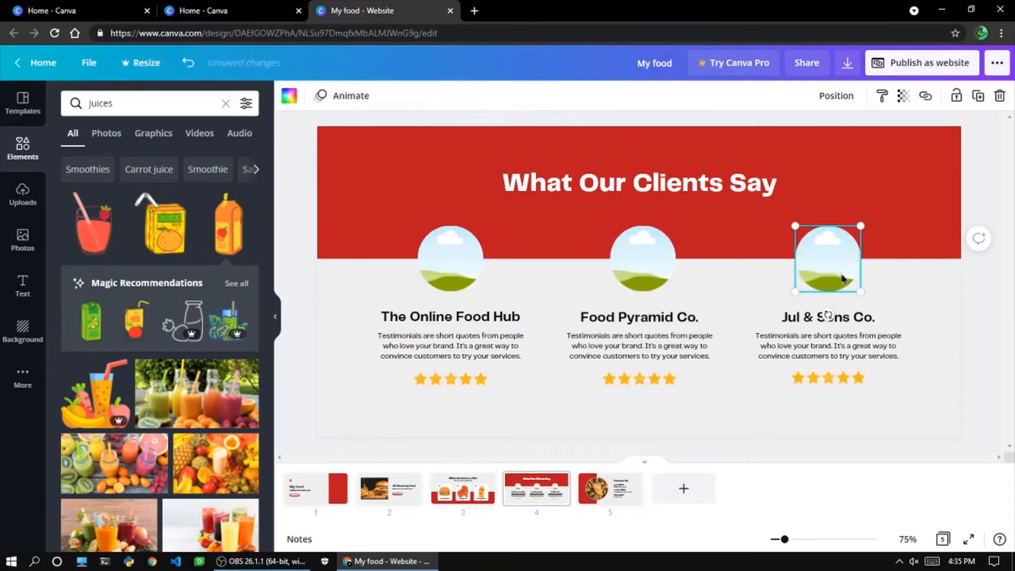
Delete the three empty circular frames above the client names on page 4.
key(Delete)
click(642, 258)
key(Delete)
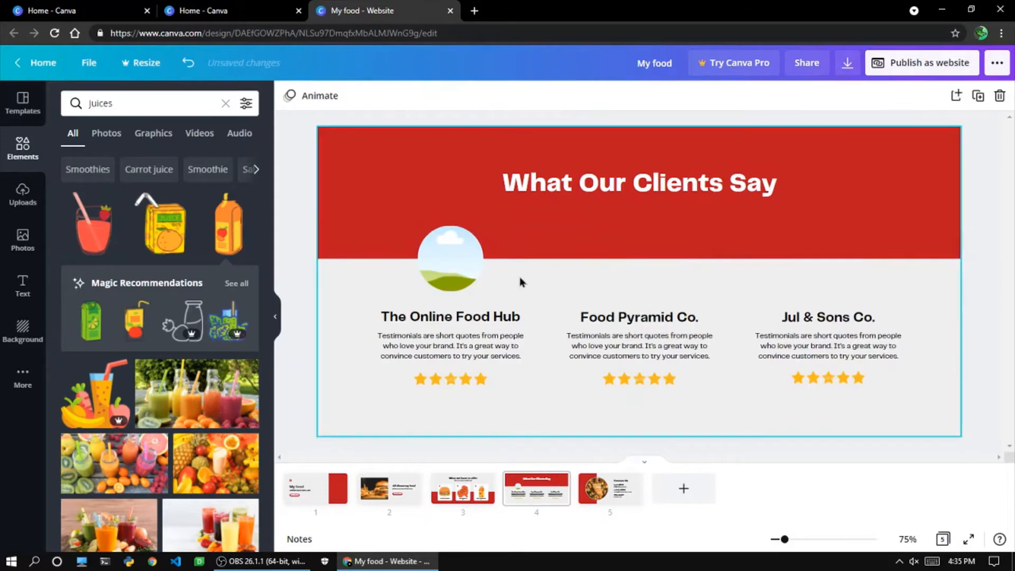
click(461, 287)
key(Delete)
Search the elements for "Avatar" and place the free round avatar of the woman in yellow above The Online Food Hub.
click(161, 103)
key(ctrl+a)
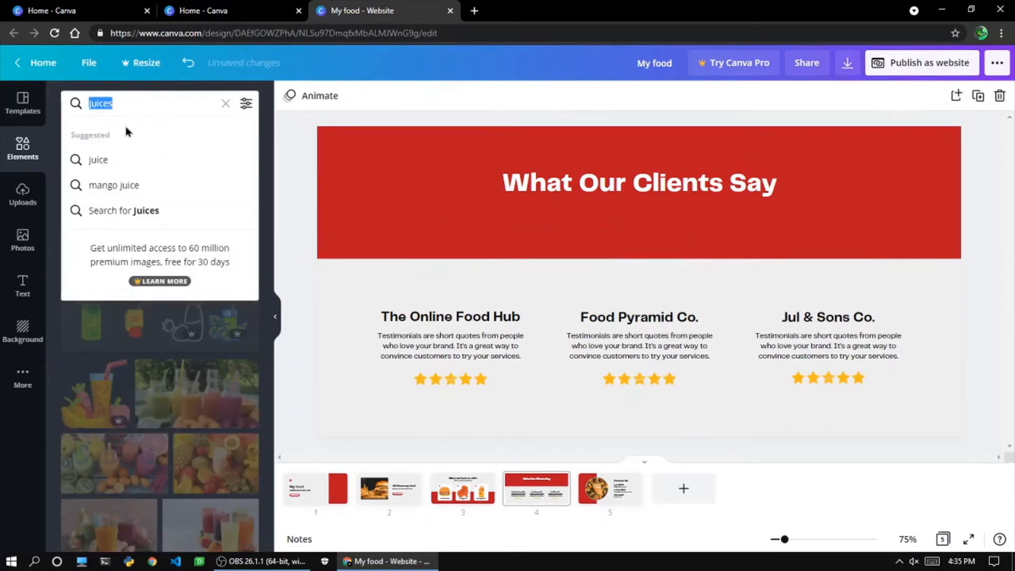
key(BackSpace)
text(Avatar)
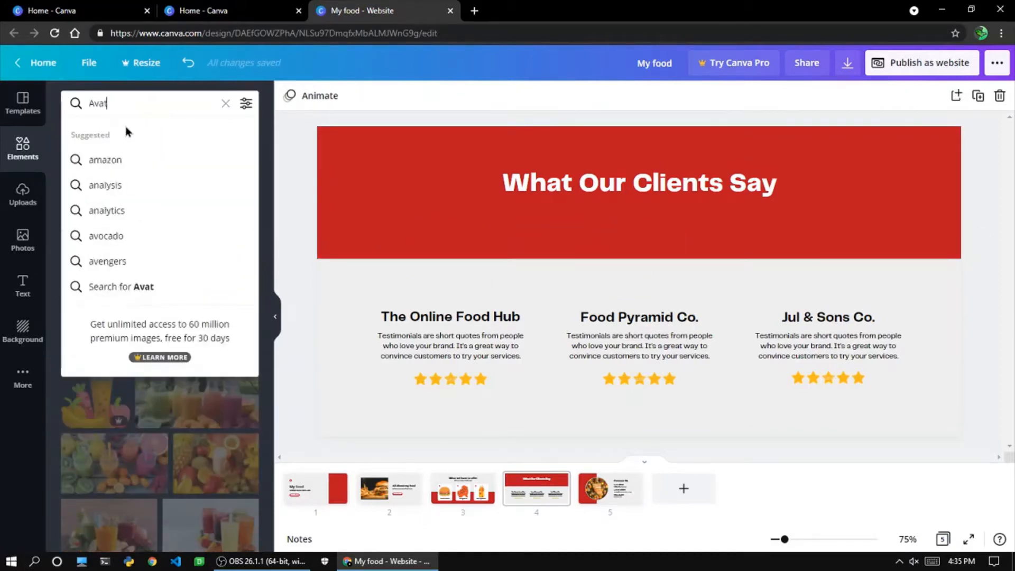
key(Return)
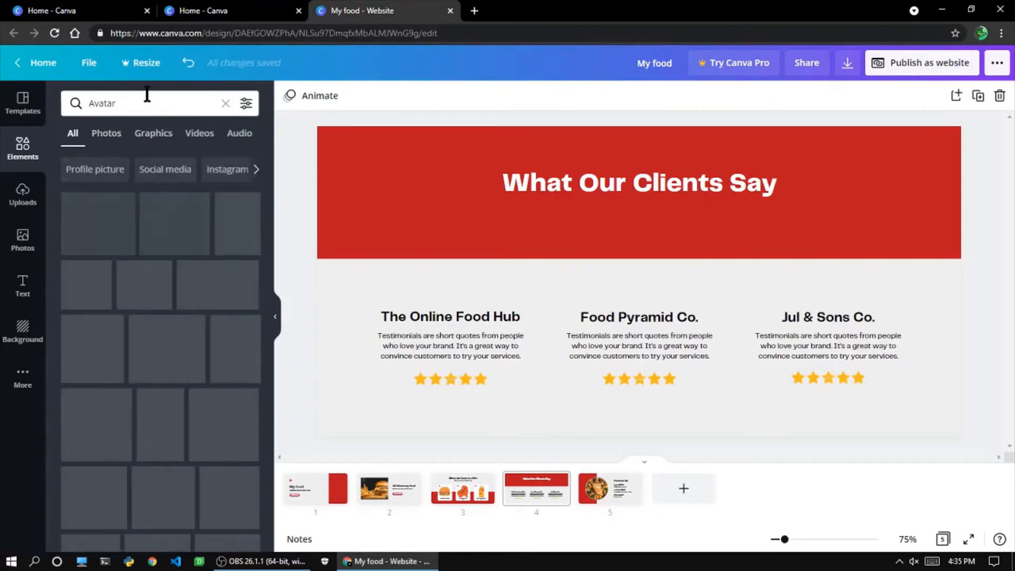
mouse_move(74, 289)
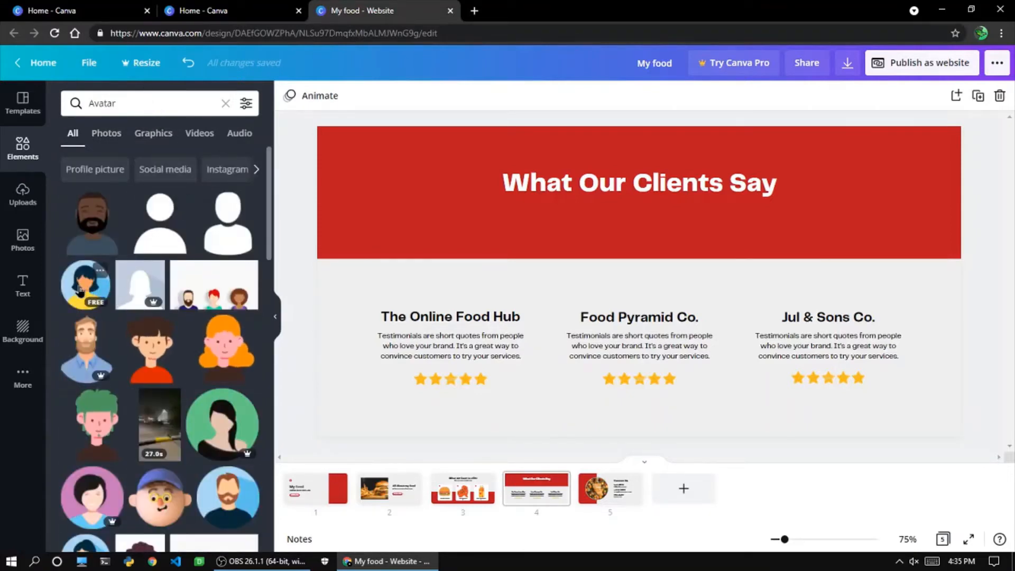
click(80, 290)
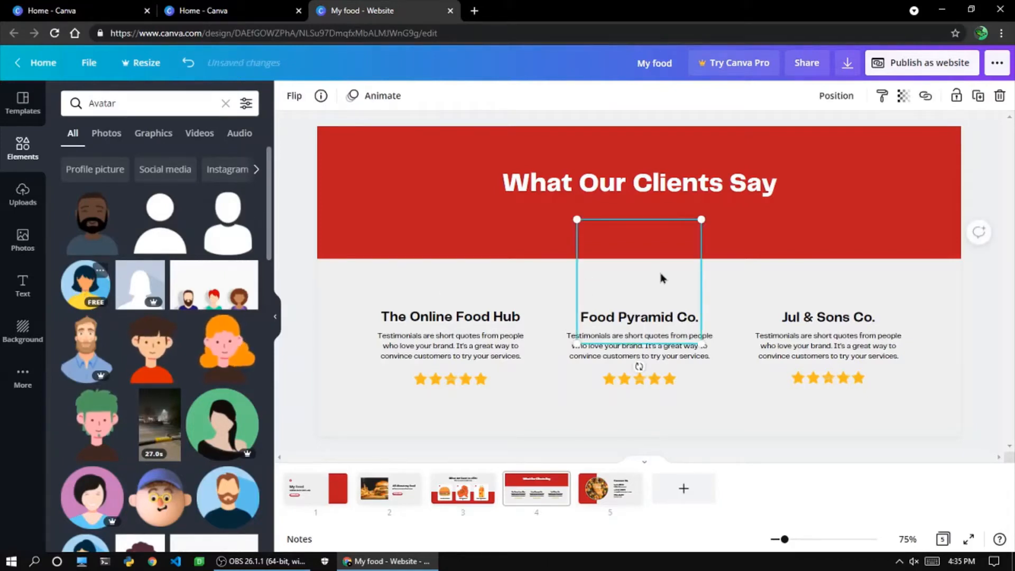
drag(651, 288, 470, 246)
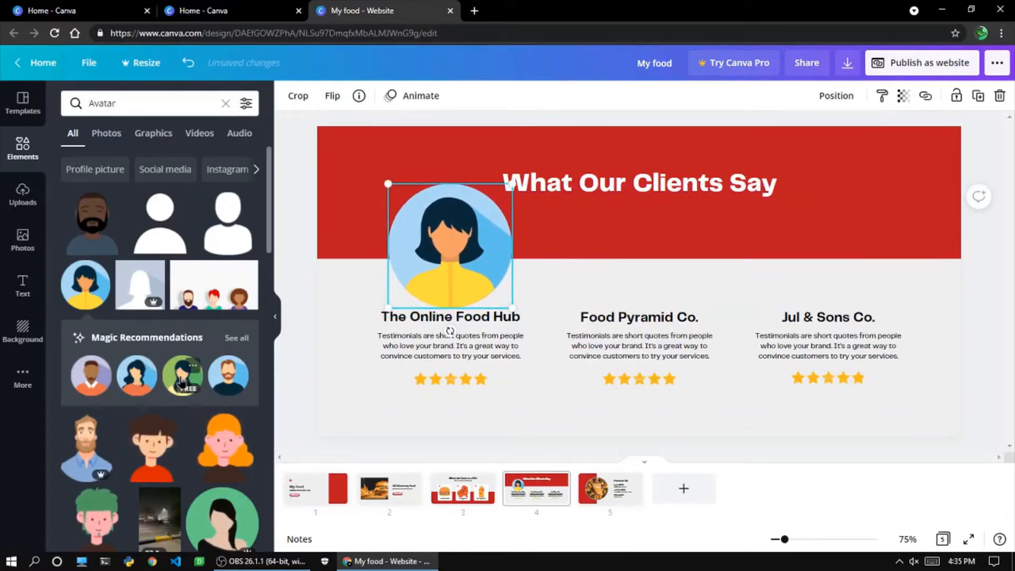
Place the free round avatar of the man in orange above Food Pyramid Co. and the green-background woman avatar above Jul & Sons Co.
click(101, 364)
click(90, 373)
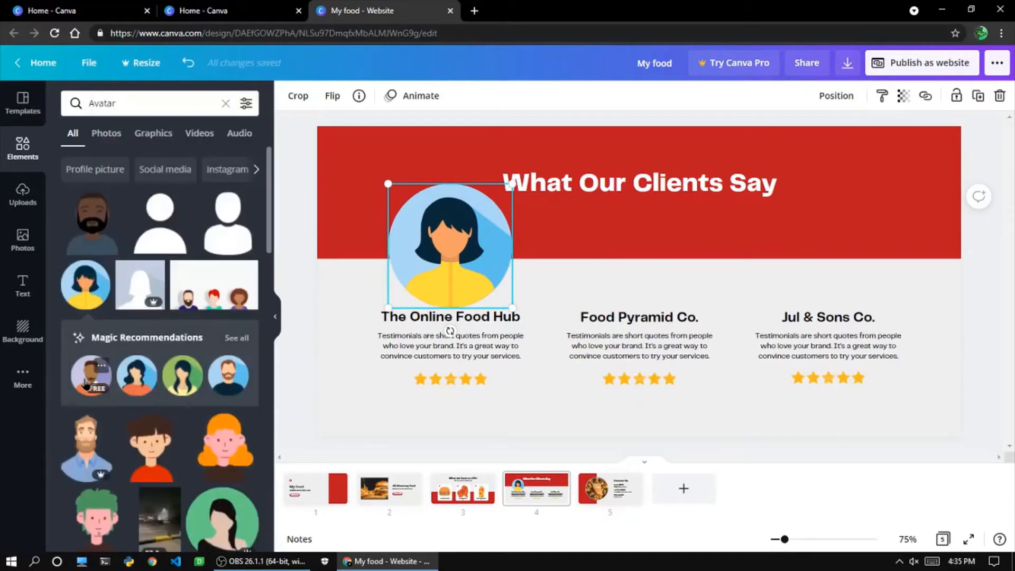
drag(637, 284, 637, 249)
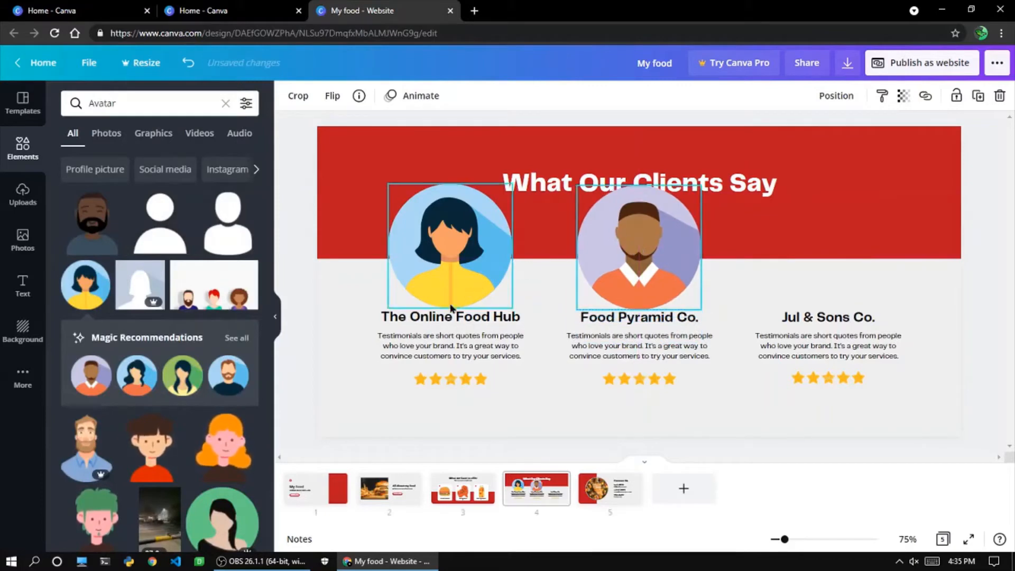
click(182, 374)
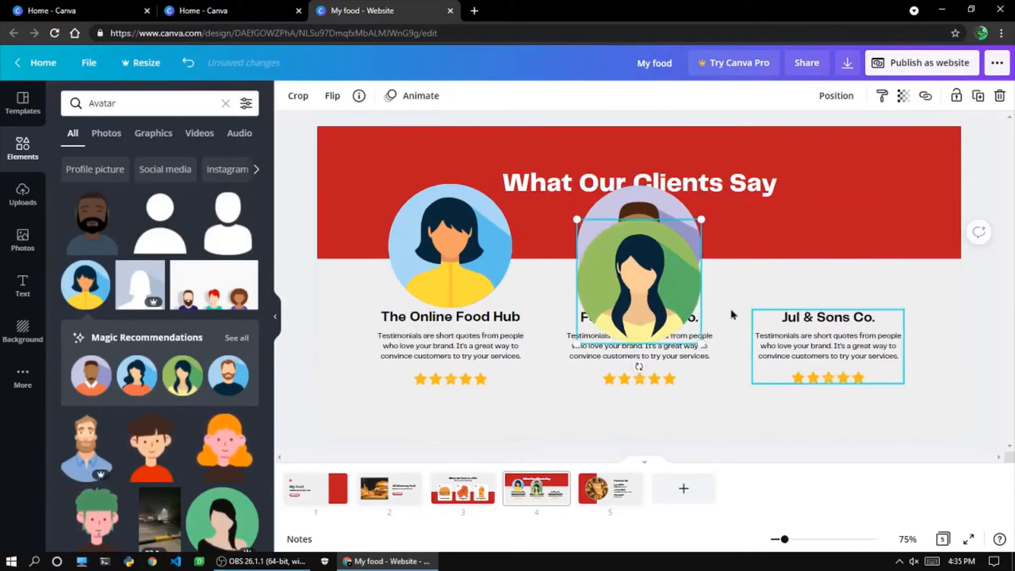
drag(659, 265, 812, 235)
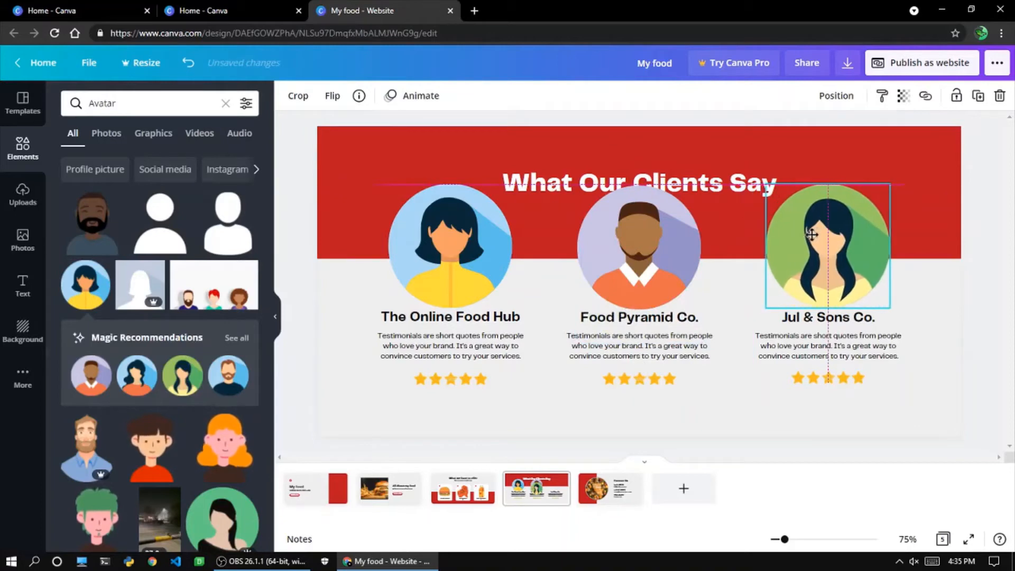
Move the page 4 heading up above the avatars and change its text to "what our customers say".
drag(679, 178, 679, 159)
double_click(782, 158)
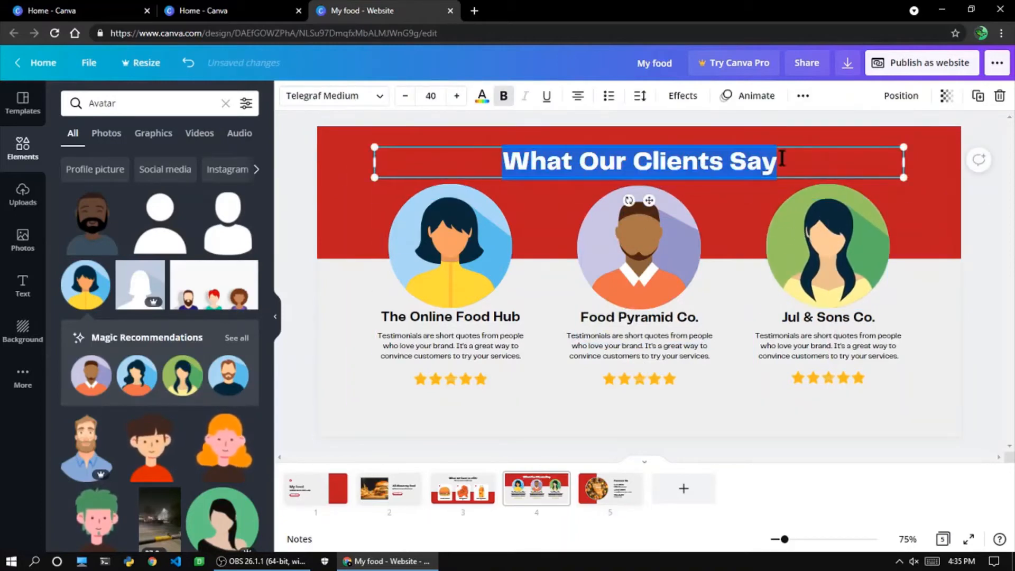
key(BackSpace)
text(what o)
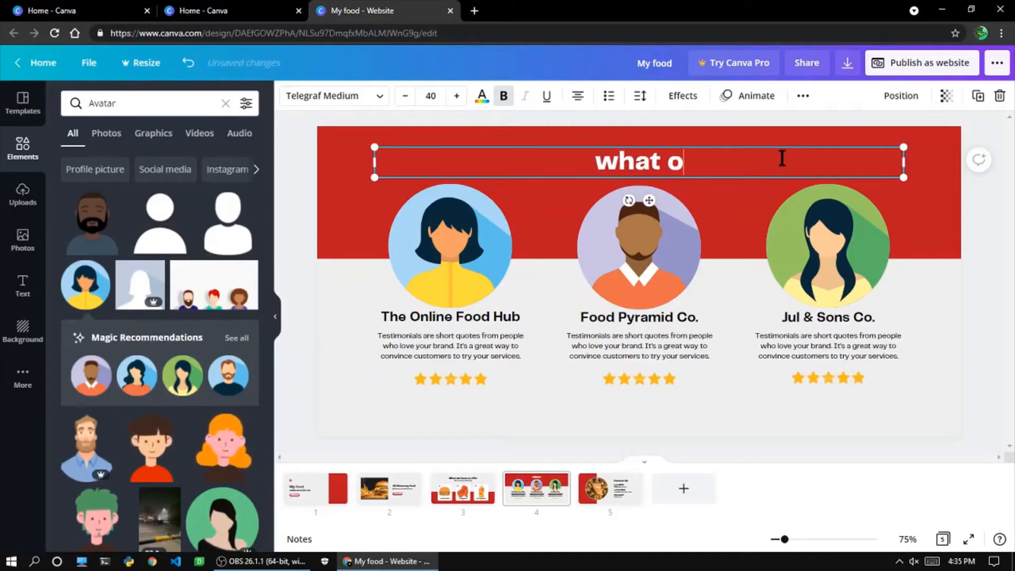
text(ur customer)
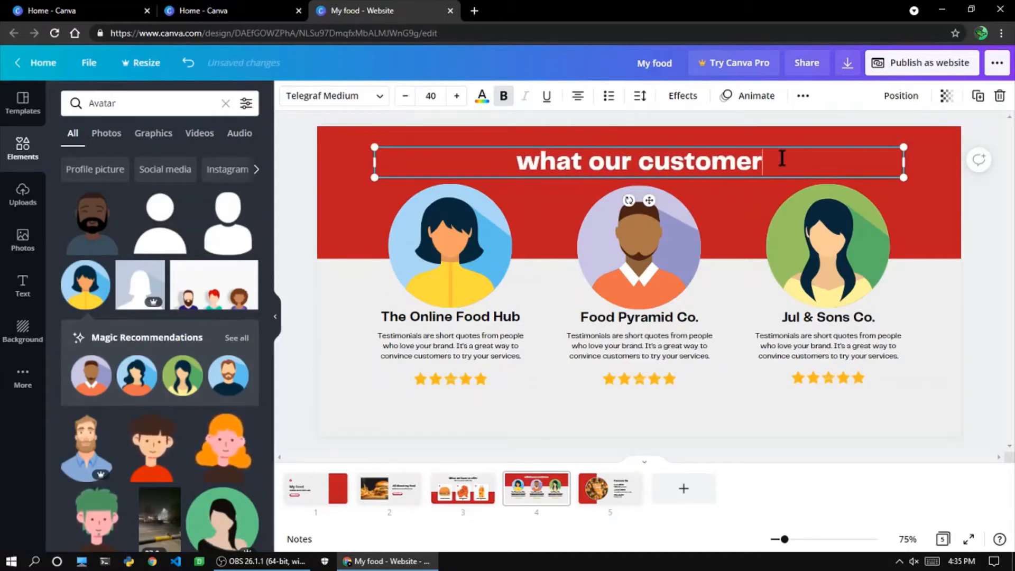
text(s say)
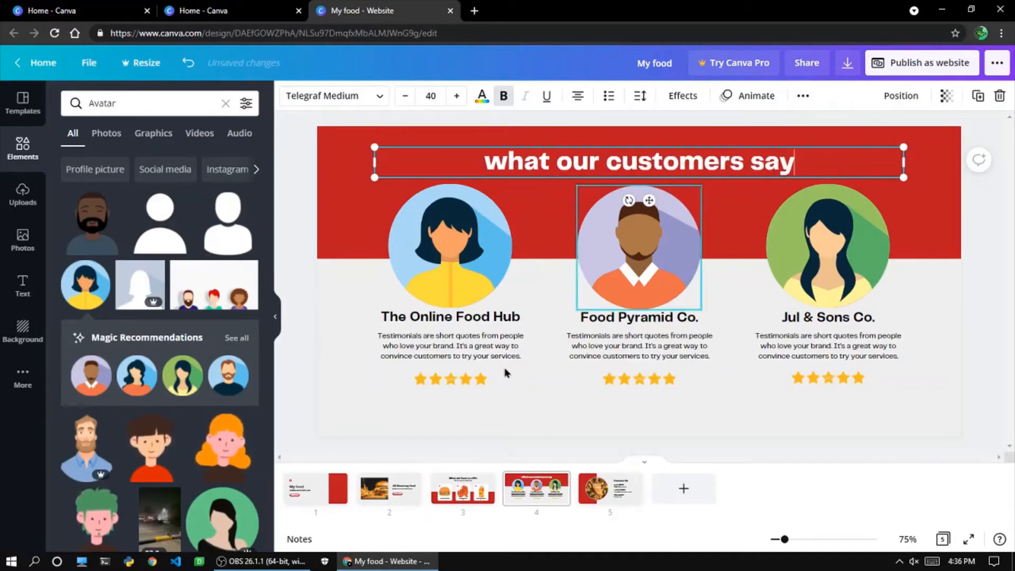
click(506, 417)
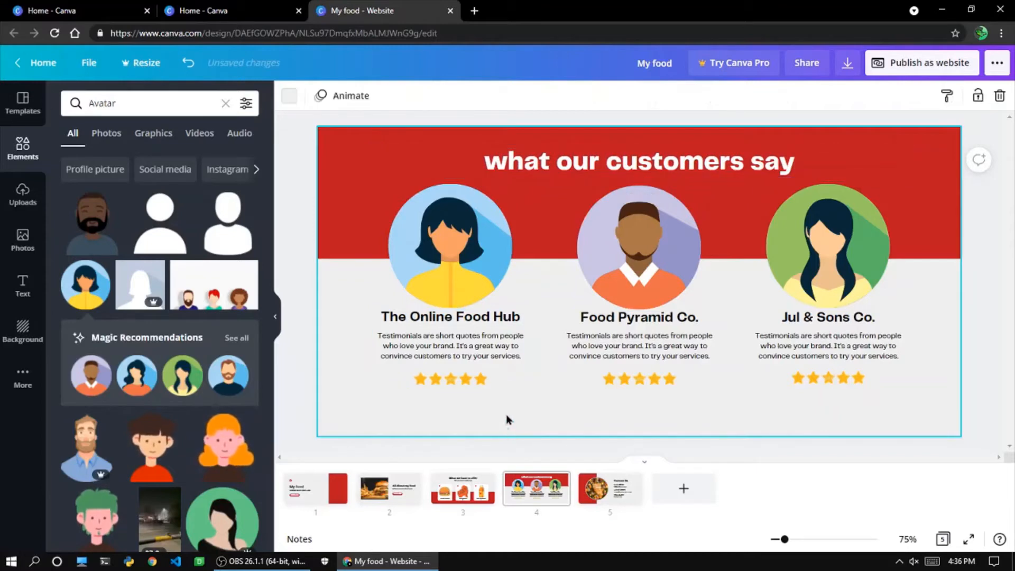
Open page 5 and replace the placeholder email address under Contact Us with the site's own email.
click(605, 493)
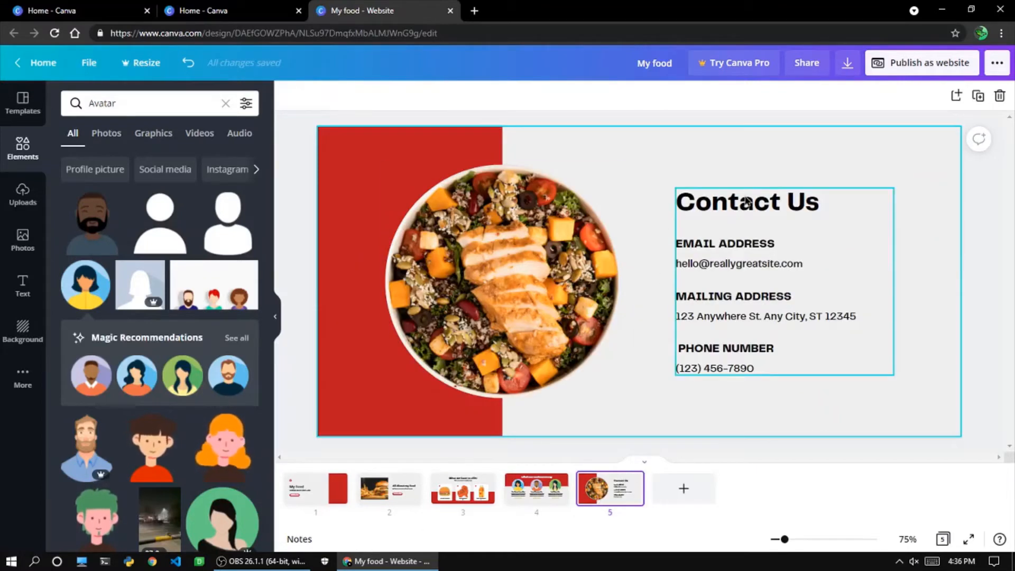
click(748, 268)
double_click(846, 264)
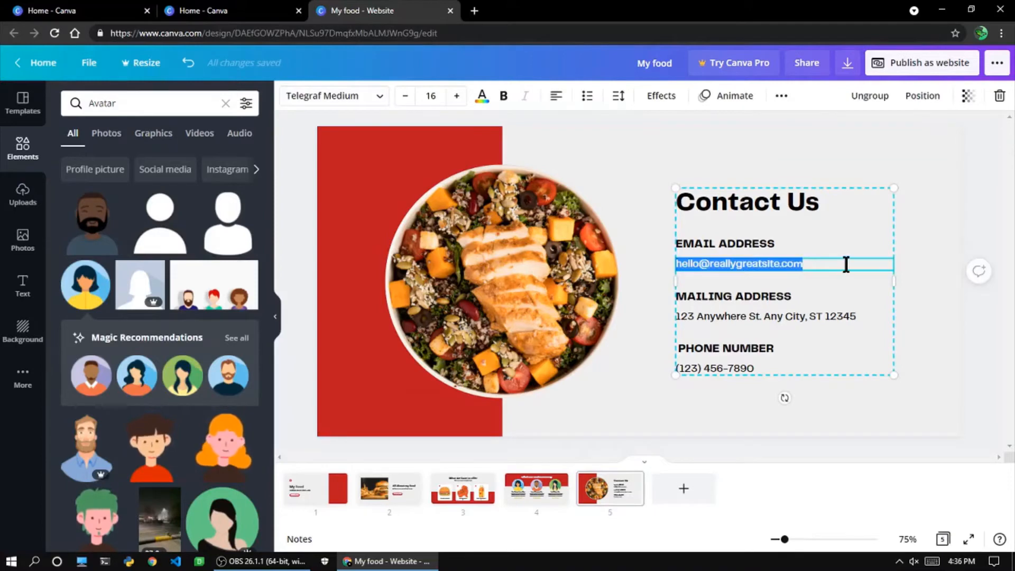
key(BackSpace)
key(ctrl+z)
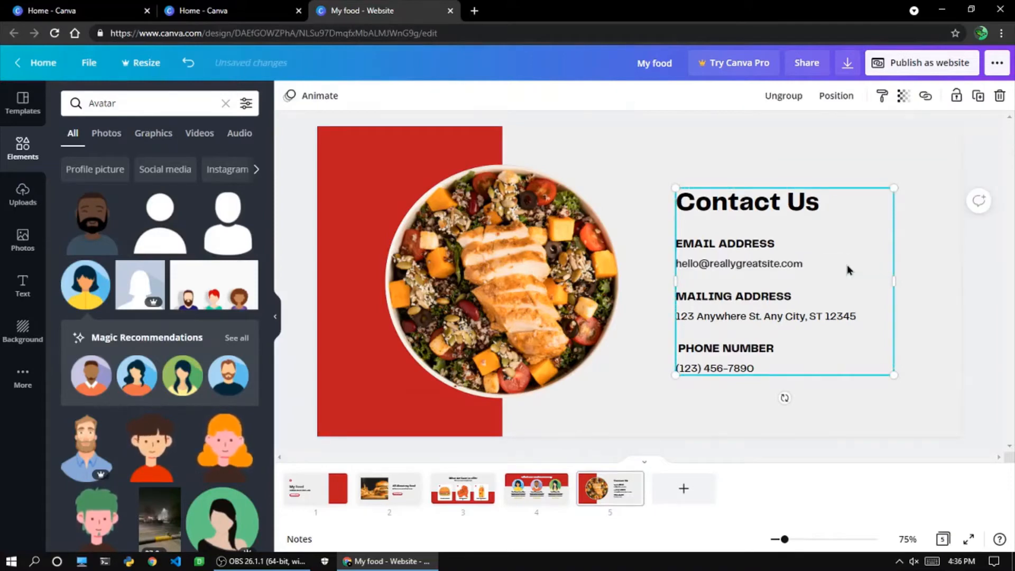
double_click(806, 264)
click(818, 263)
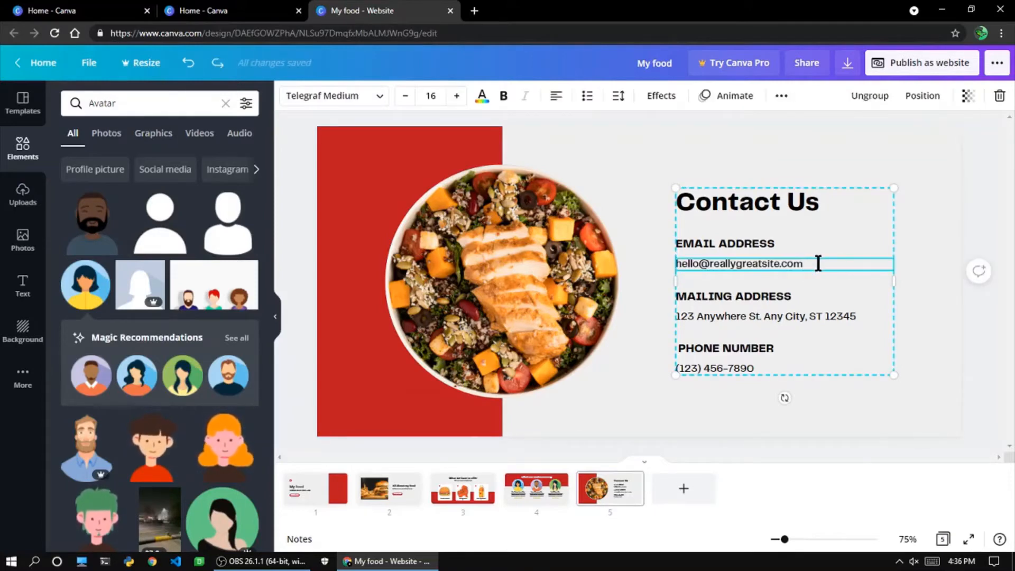
key(ctrl+a)
key(BackSpace)
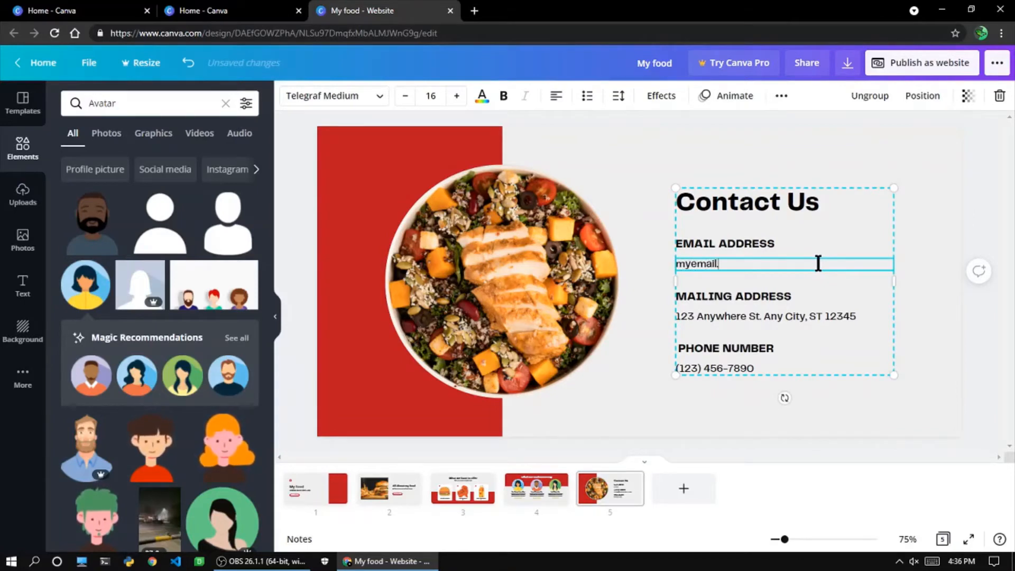
double_click(776, 317)
key(BackSpace)
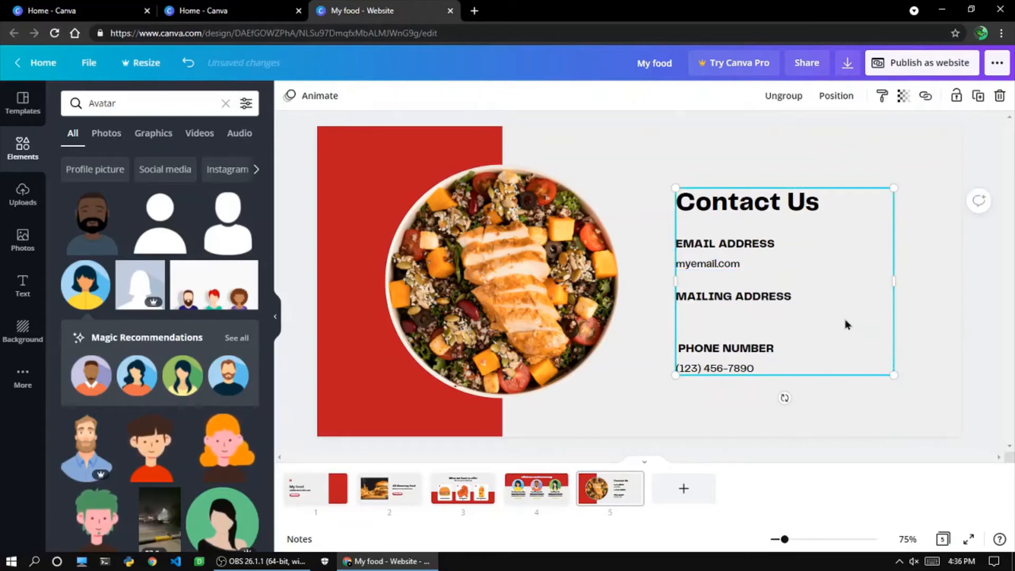
key(ctrl+z)
double_click(838, 316)
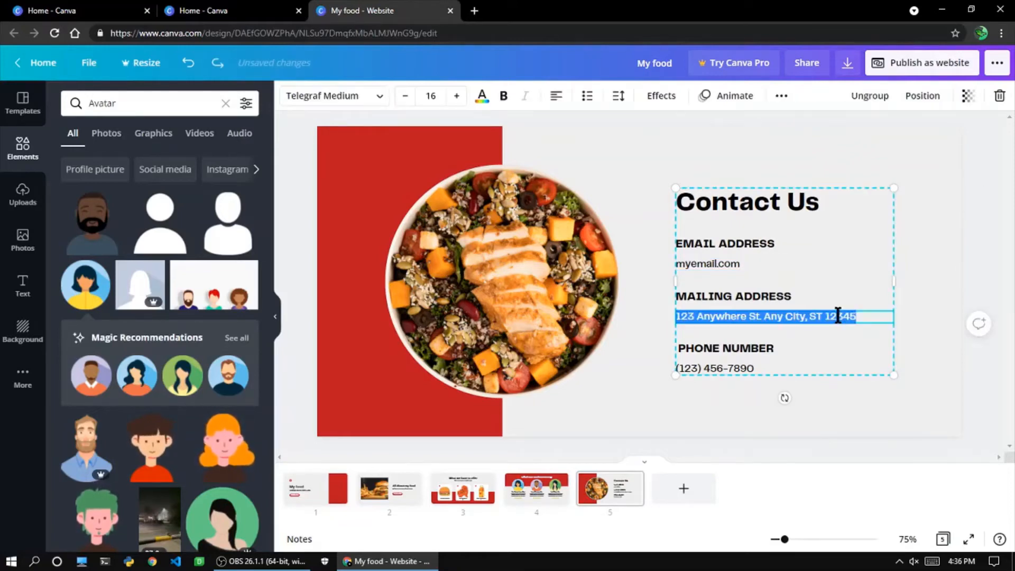
key(BackSpace)
key(ctrl+z)
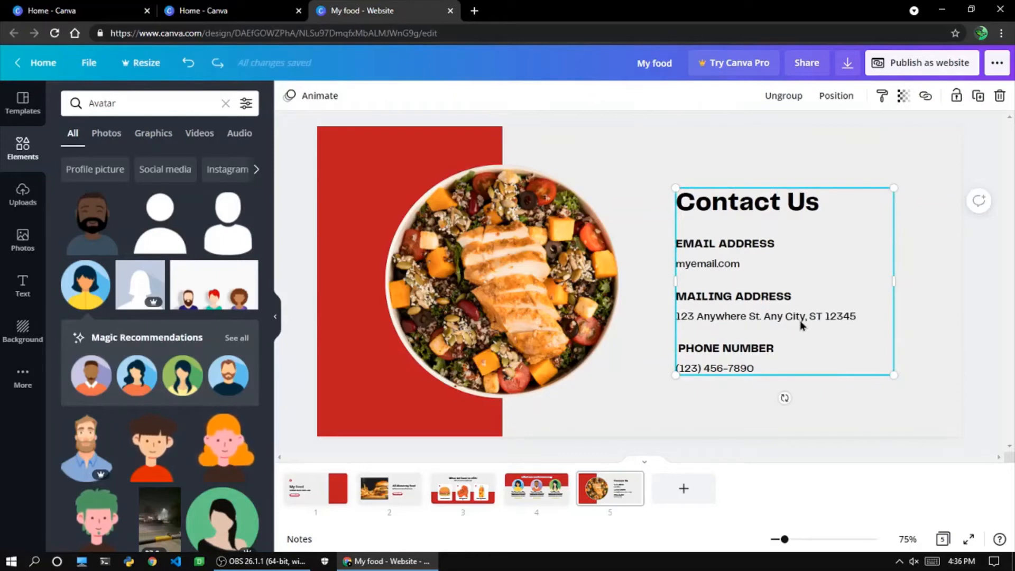
Replace the text under MAILING ADDRESS on page 5 with "whatever address".
double_click(802, 323)
click(869, 317)
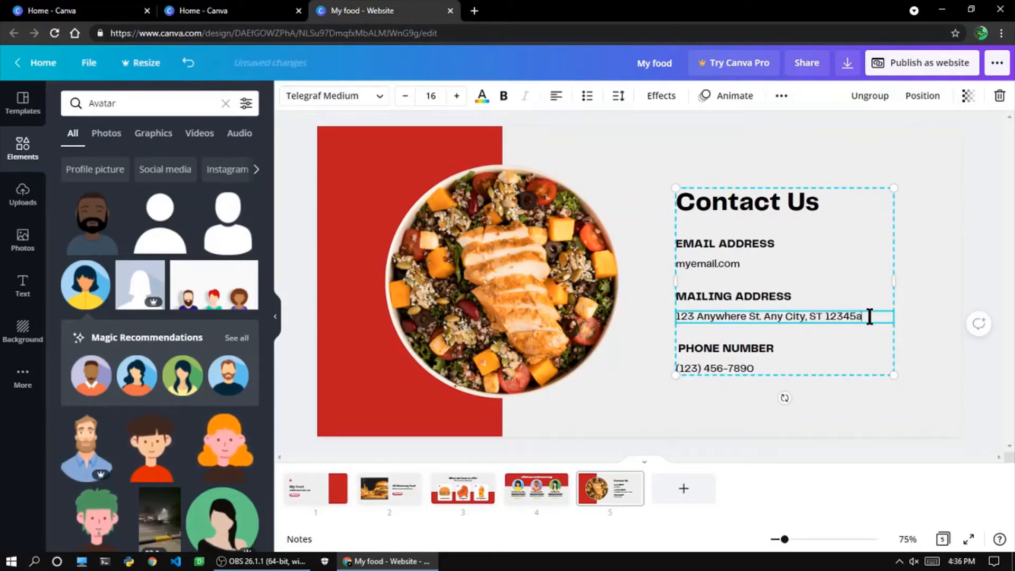
text(a)
key(ctrl+a)
key(BackSpace)
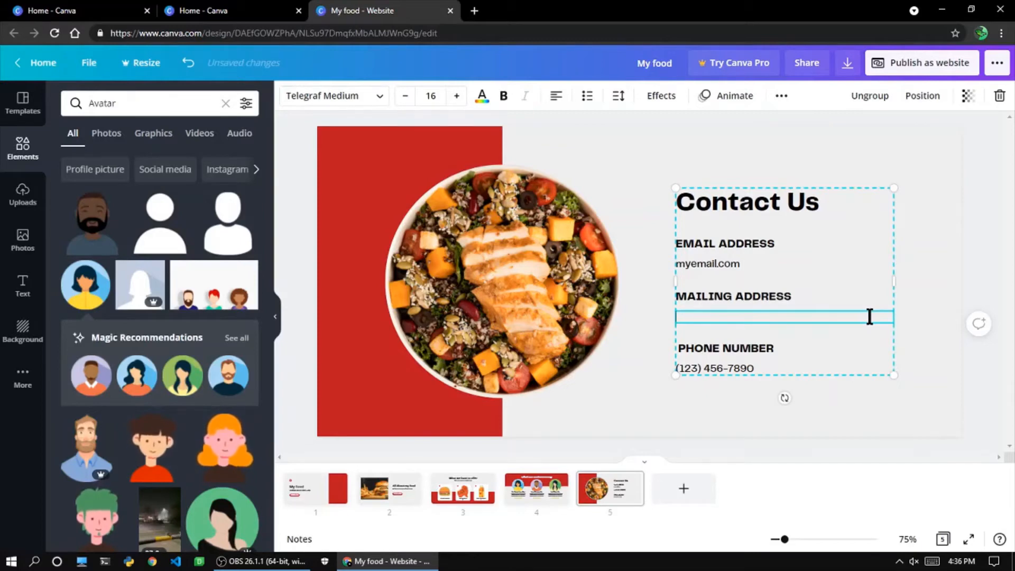
text(whatever address)
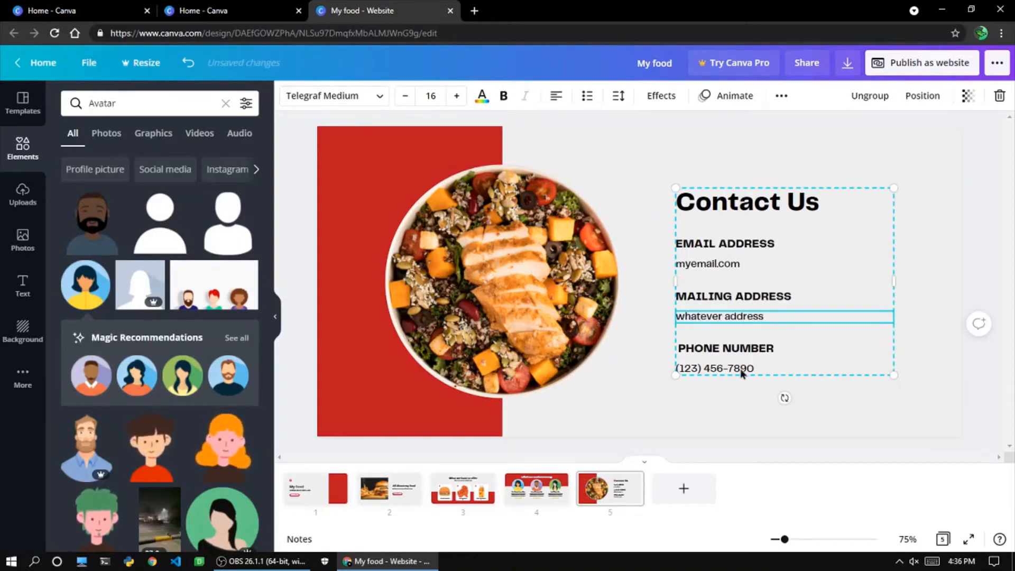
Replace the text under PHONE NUMBER on page 5 with "random phone number".
triple_click(740, 369)
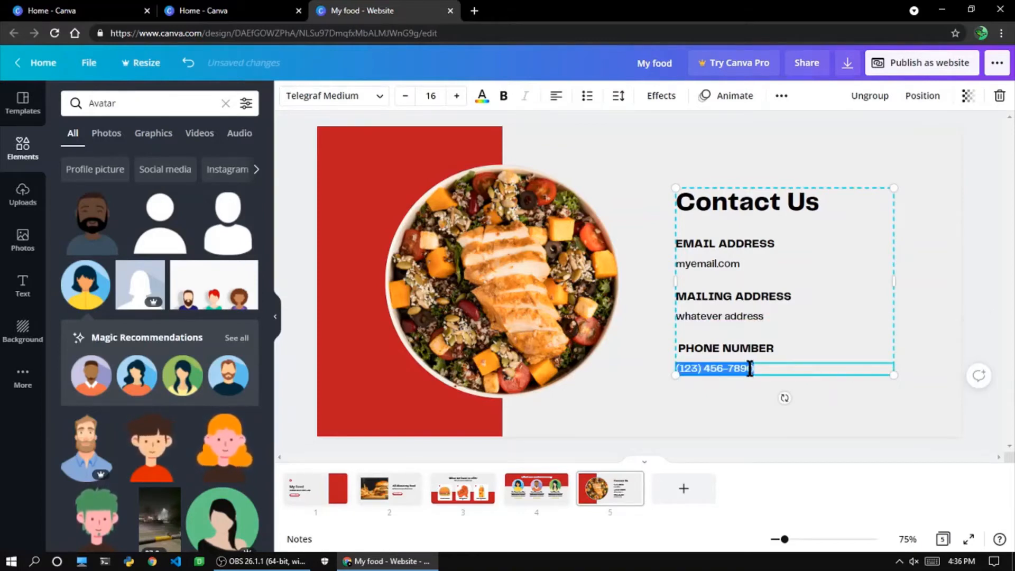
key(BackSpace)
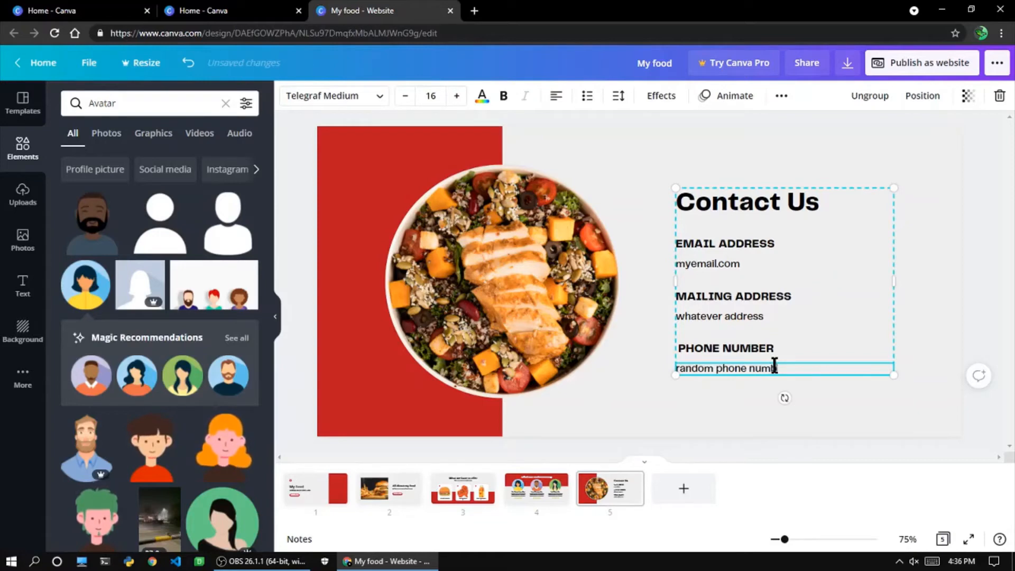
click(690, 419)
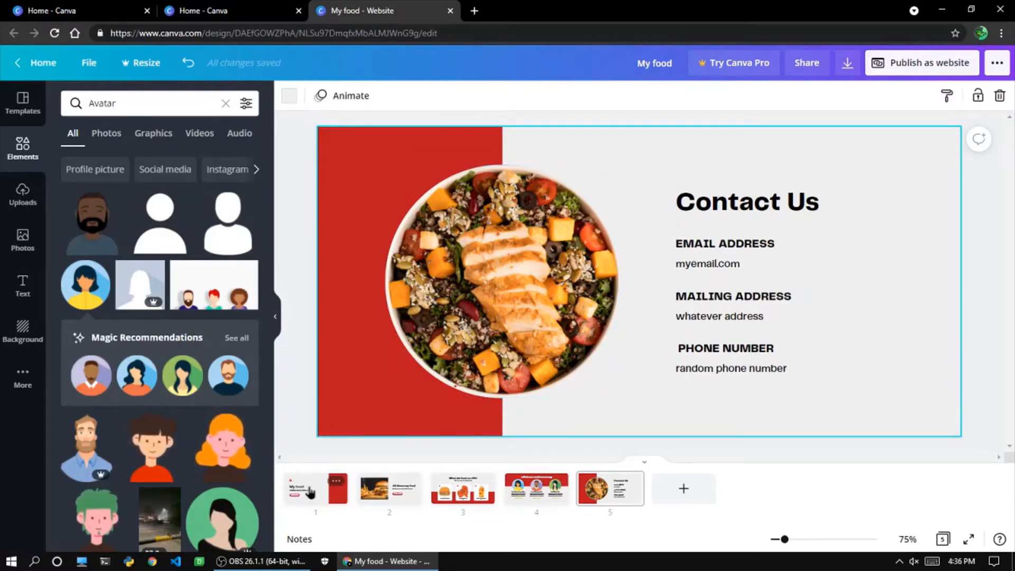
Open page 1 and search the elements for "Burger".
click(330, 483)
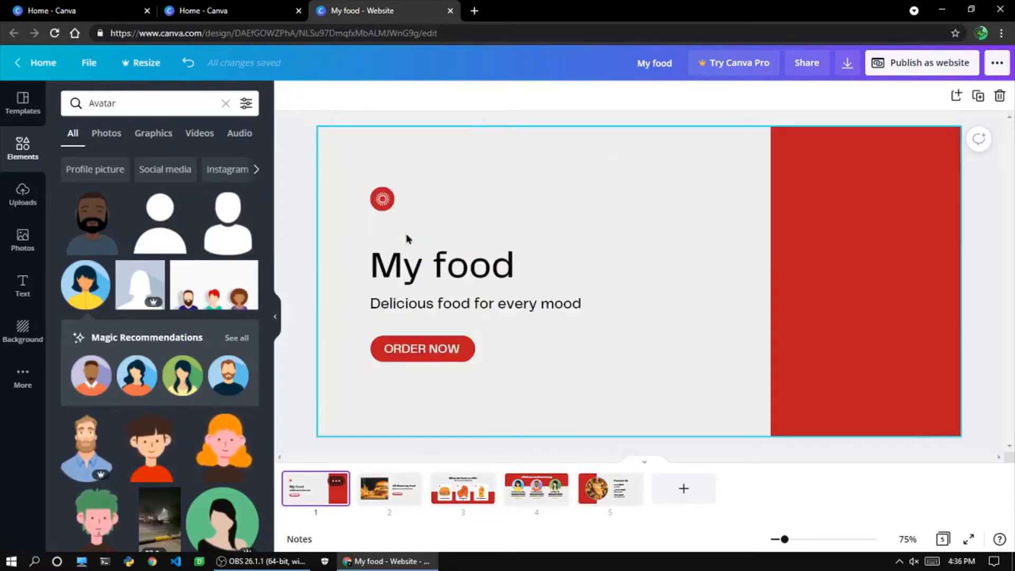
click(145, 109)
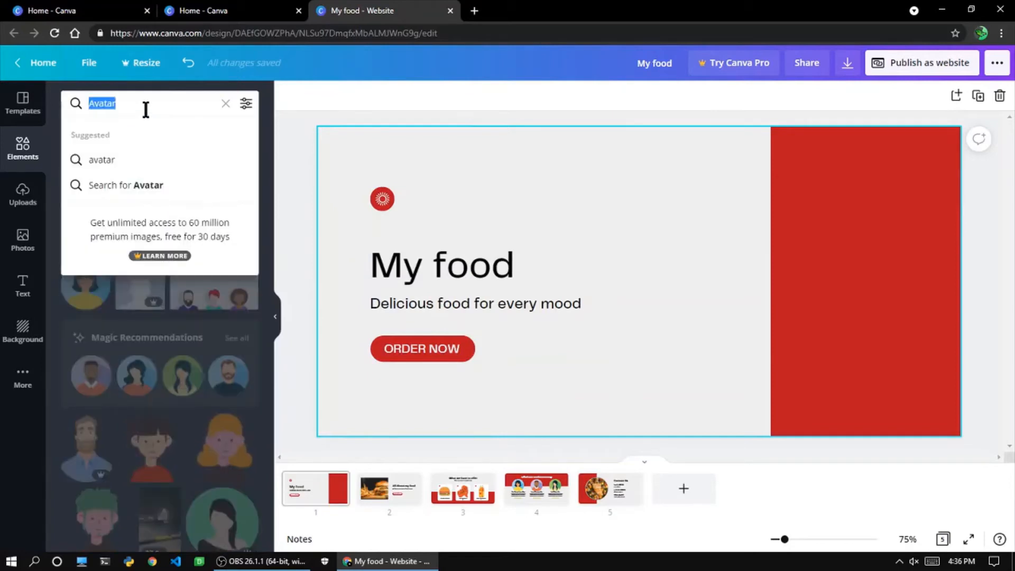
text(Burh)
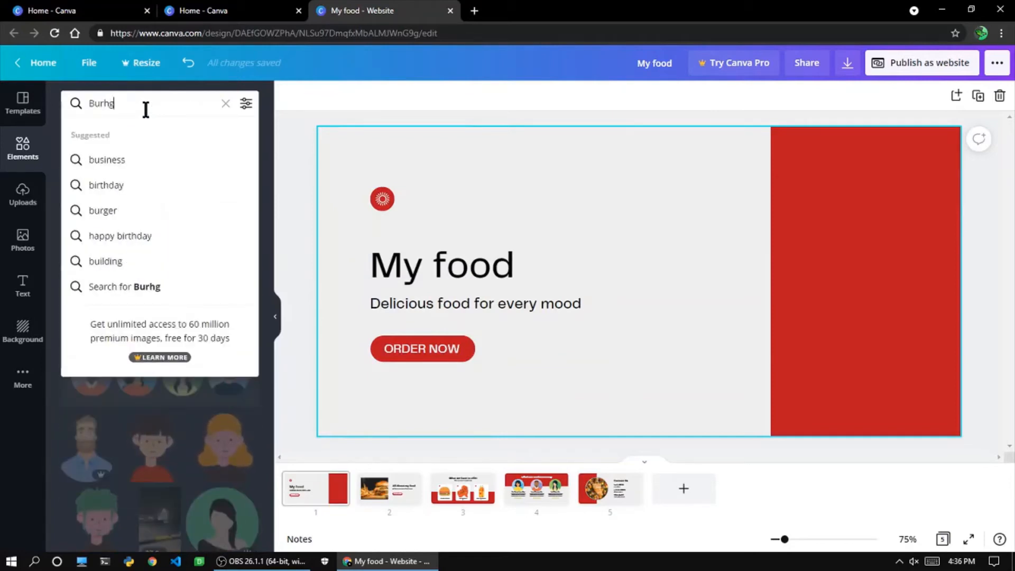
text(er)
key(Return)
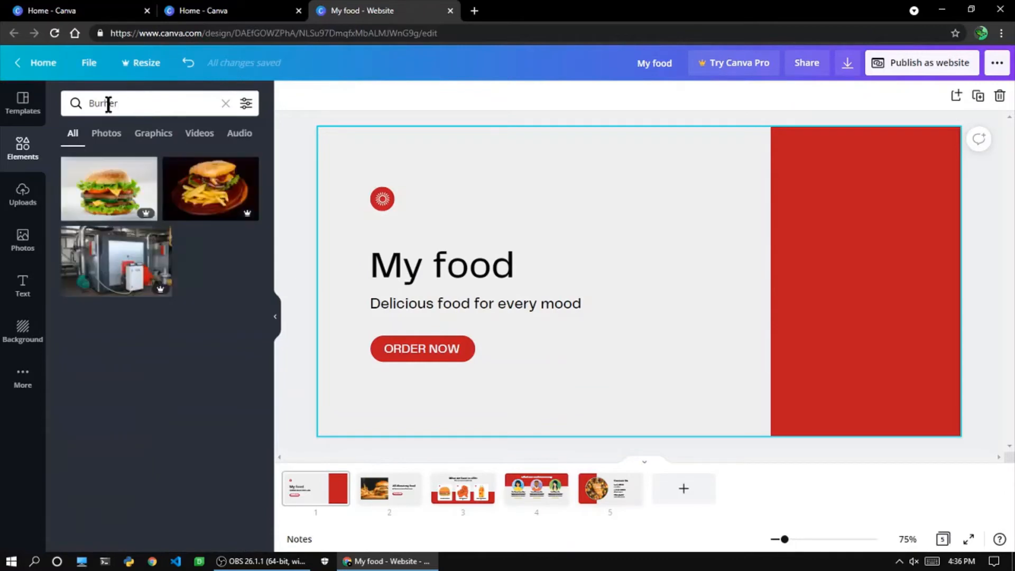
click(108, 104)
key(BackSpace)
text(g)
key(Return)
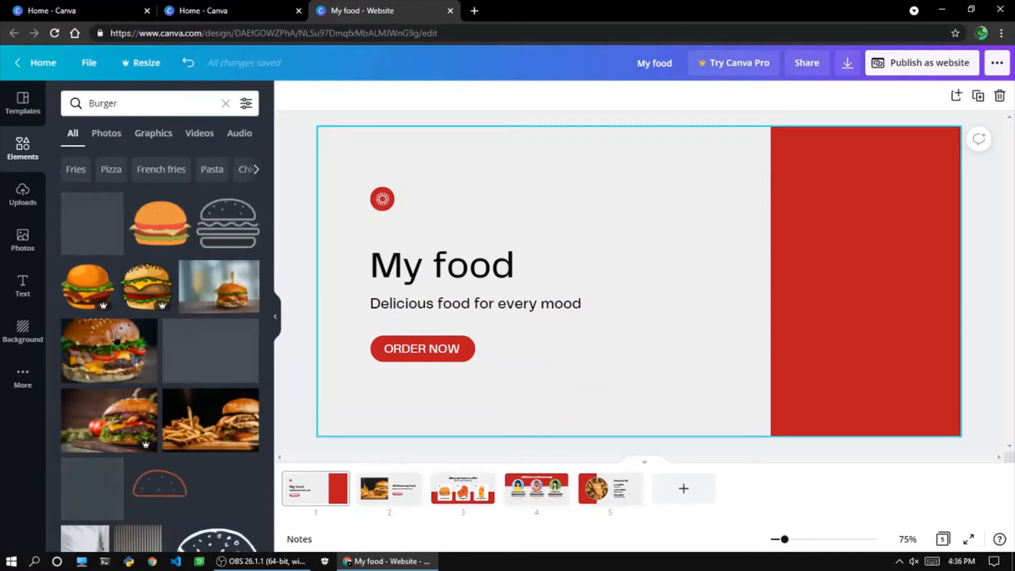
Add the free close-up burger photo to page 1, shrink it, and position it across the edge of the red block.
click(109, 351)
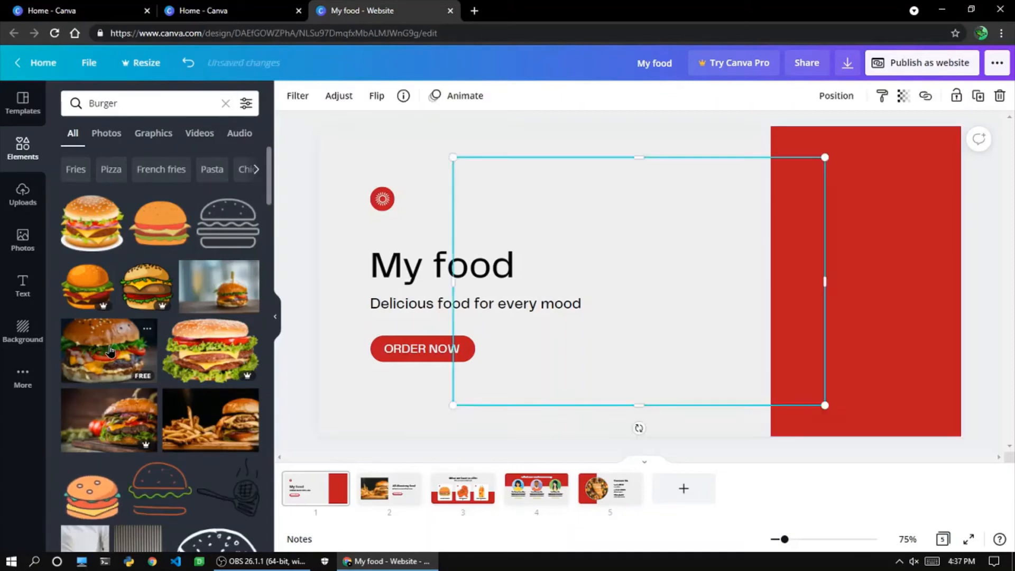
drag(729, 277, 878, 287)
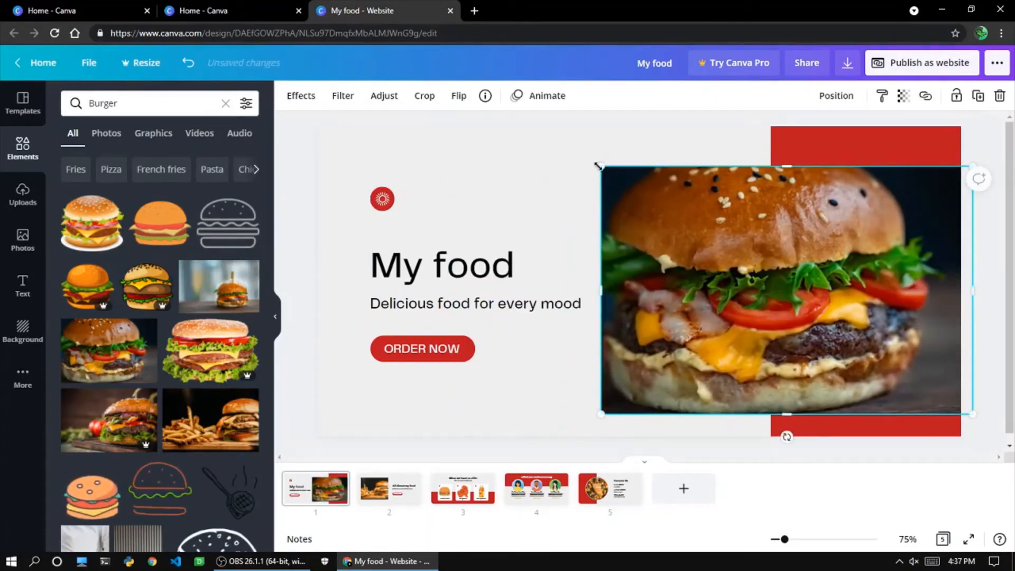
drag(597, 166, 728, 252)
drag(872, 341, 788, 296)
click(732, 412)
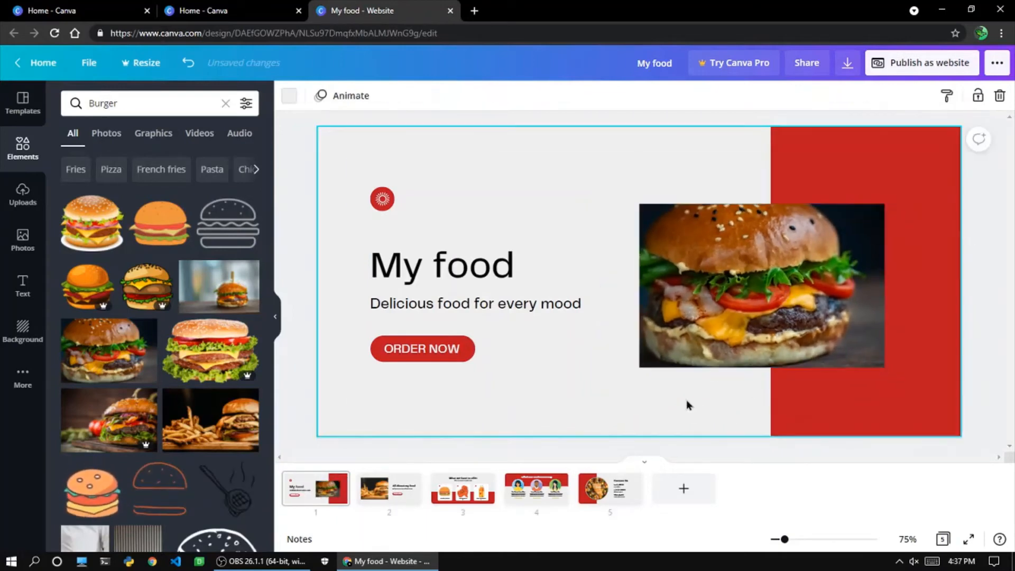
Review the website publishing options and the Canva Pro offer for the premium images, and close them.
click(919, 68)
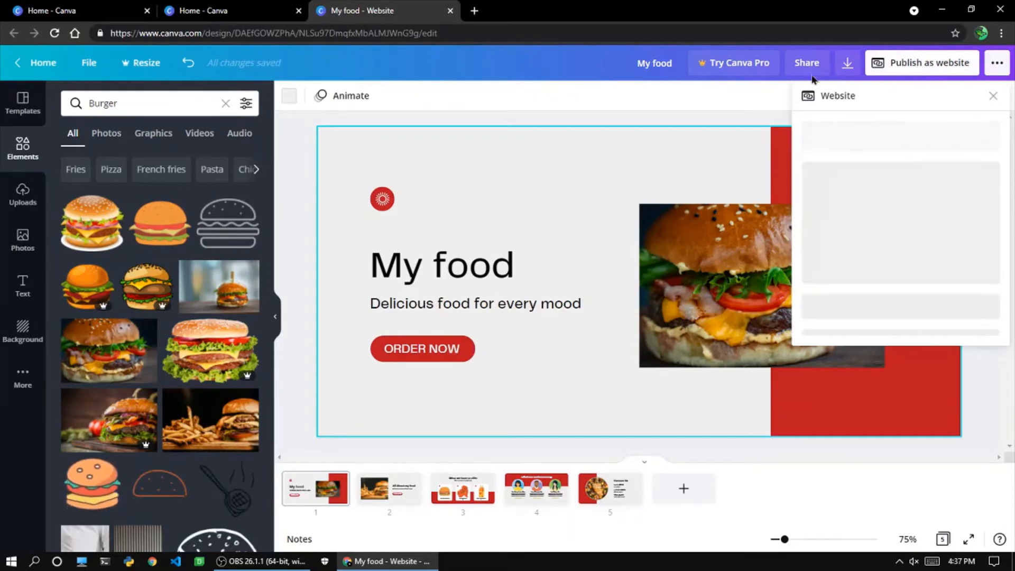
click(994, 96)
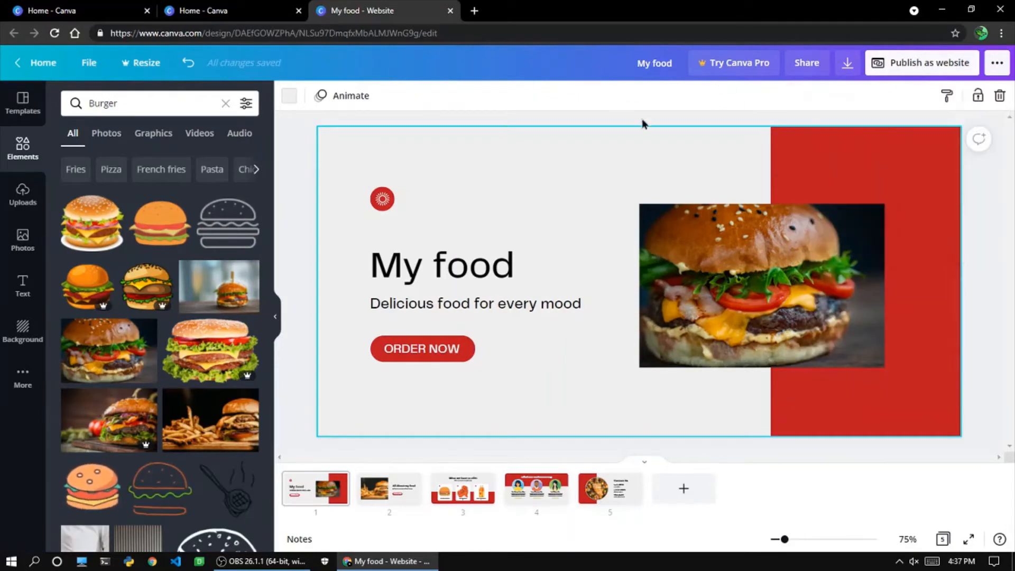
click(923, 64)
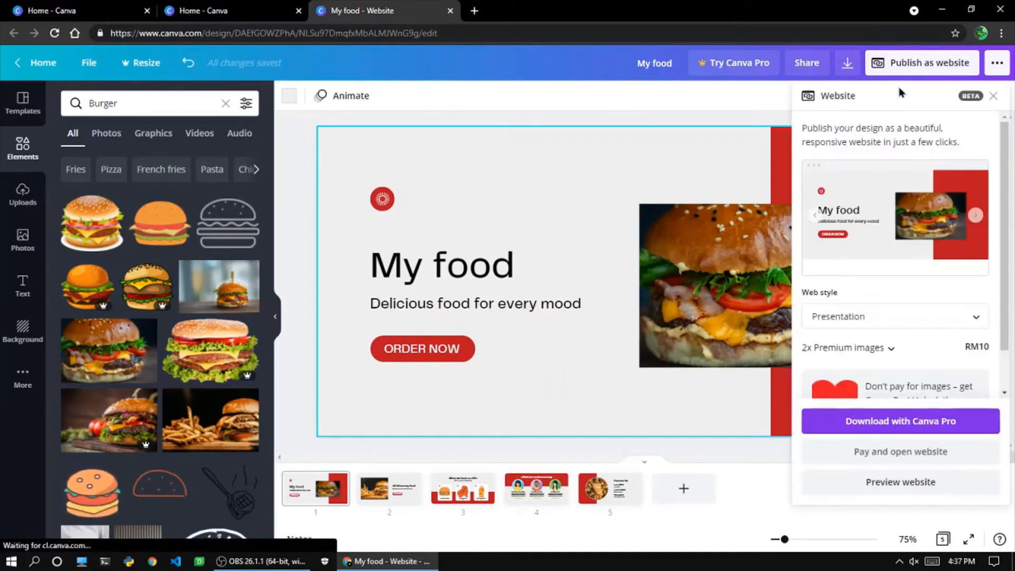
scroll(847, 322, down, 1)
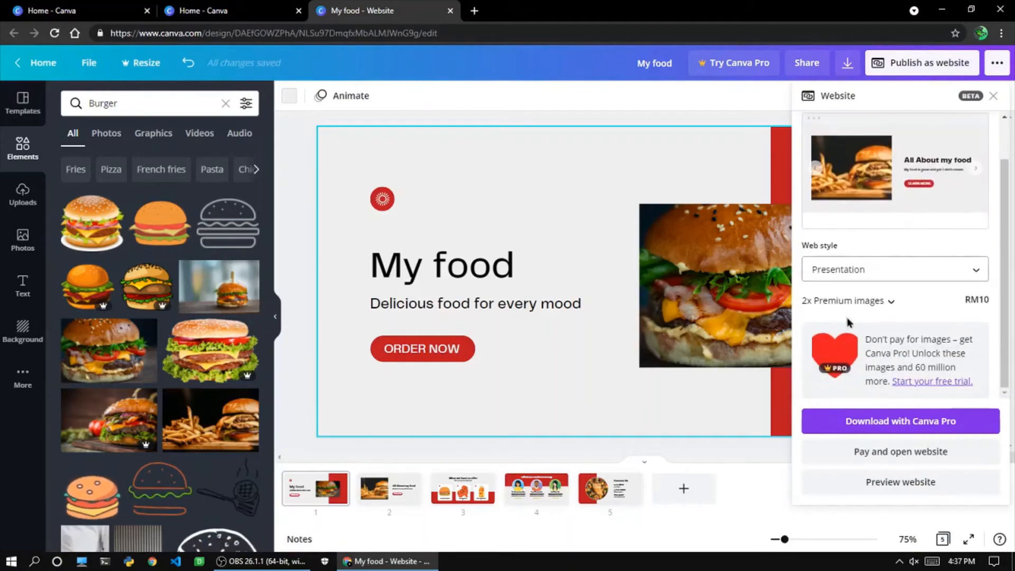
click(843, 347)
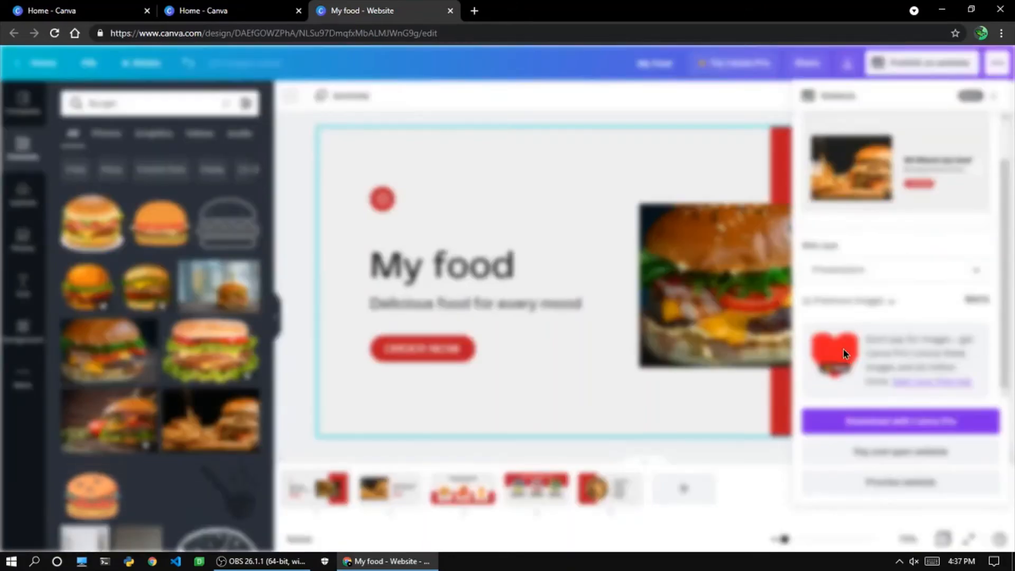
click(820, 122)
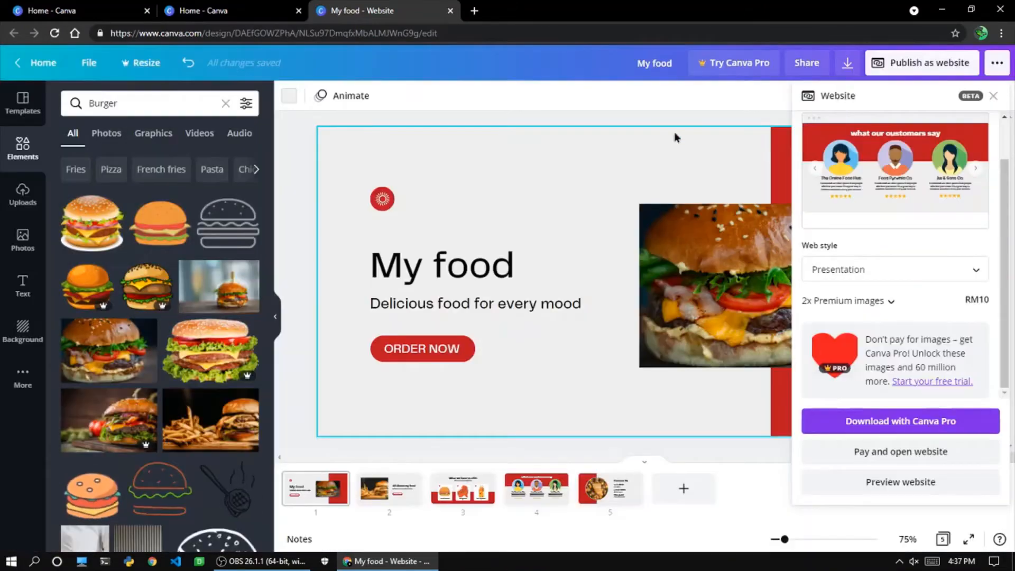
click(993, 96)
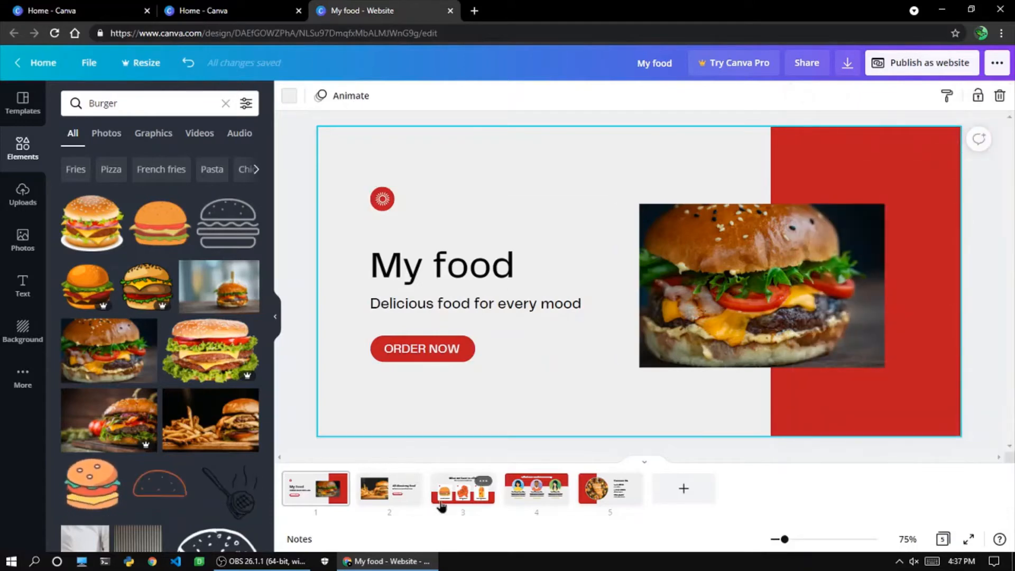
Delete the heart icon from the GOURMET BURGERS card on page 3.
click(457, 488)
click(401, 256)
key(Delete)
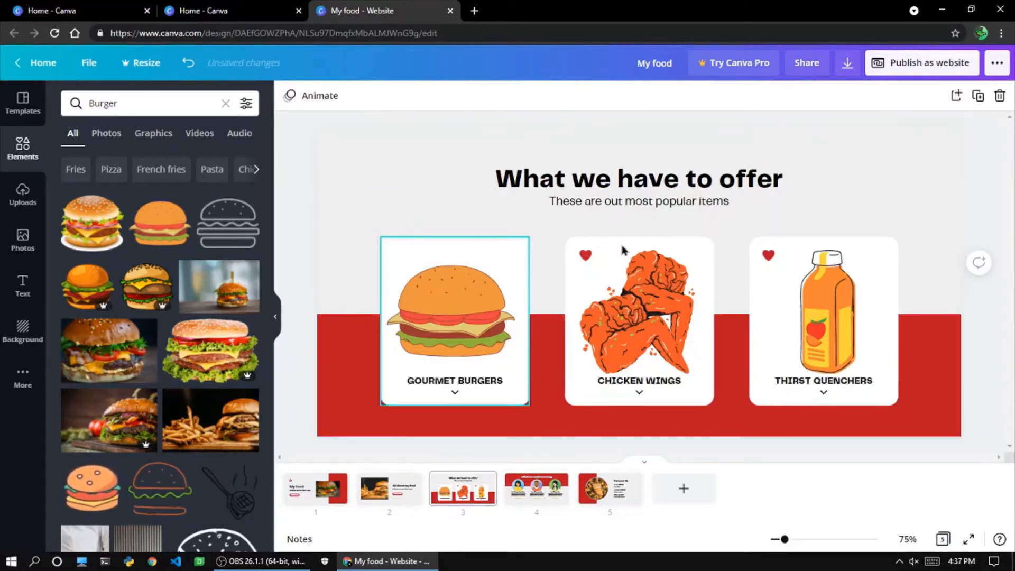
Nudge the chicken wings illustration on page 3 slightly and delete the heart icon from the CHICKEN WINGS card.
click(585, 259)
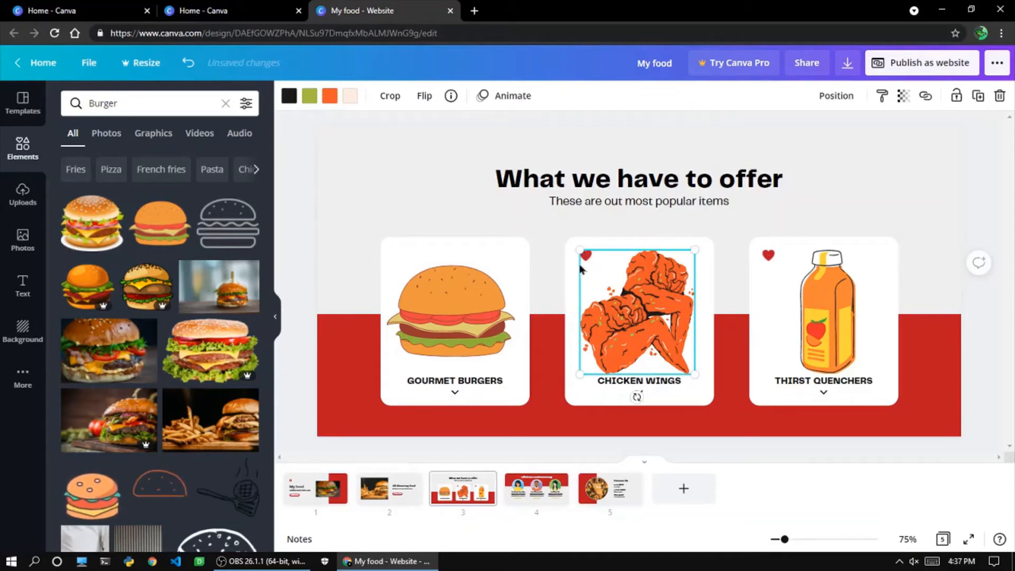
click(572, 263)
click(586, 255)
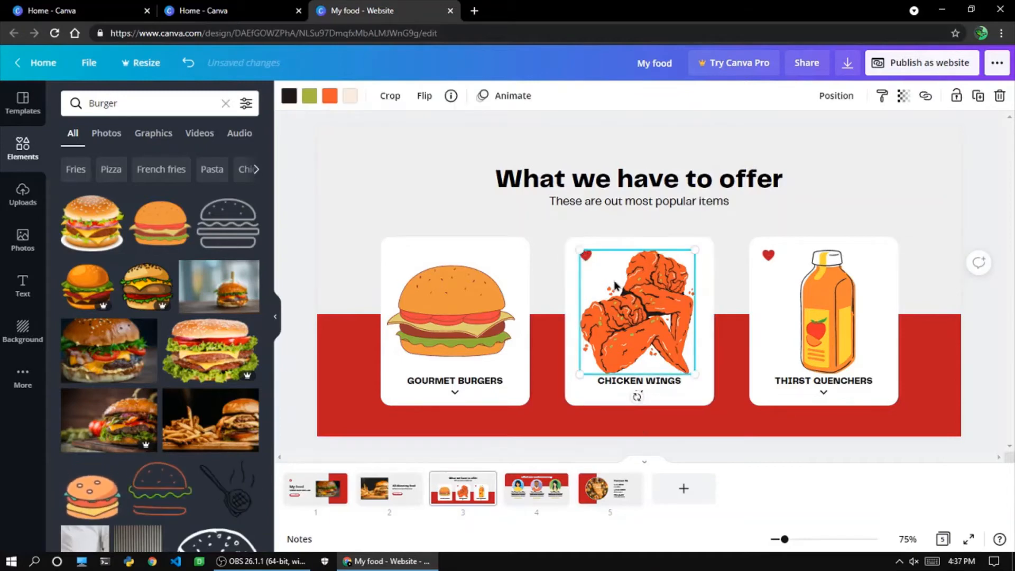
mouse_move(615, 285)
mouse_down()
mouse_move(613, 304)
mouse_move(618, 290)
mouse_up()
click(586, 256)
key(Delete)
Delete the heart icon from the THIRST QUENCHERS card on page 3 and deselect everything.
drag(797, 309, 768, 262)
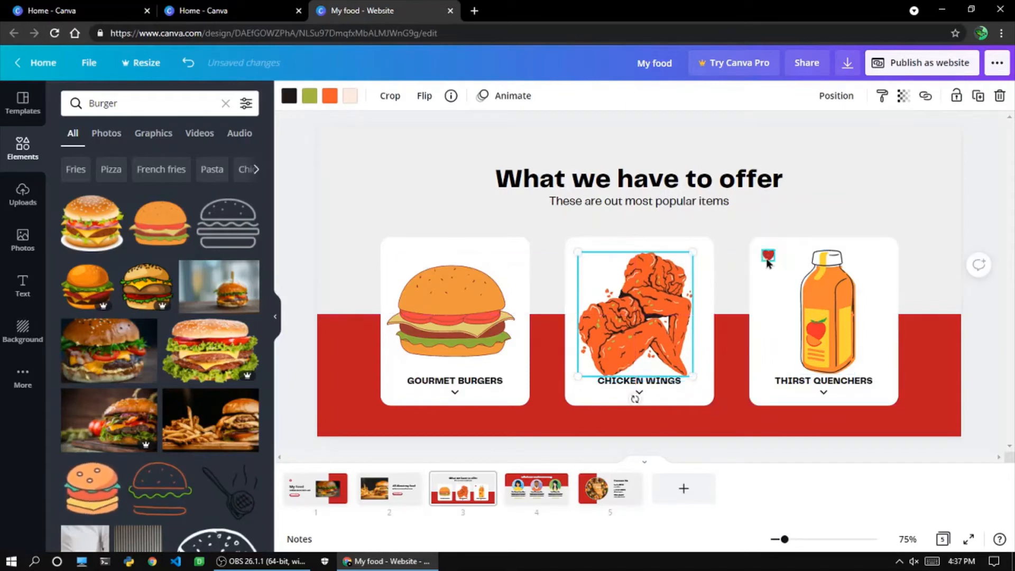
click(767, 258)
key(Delete)
click(854, 199)
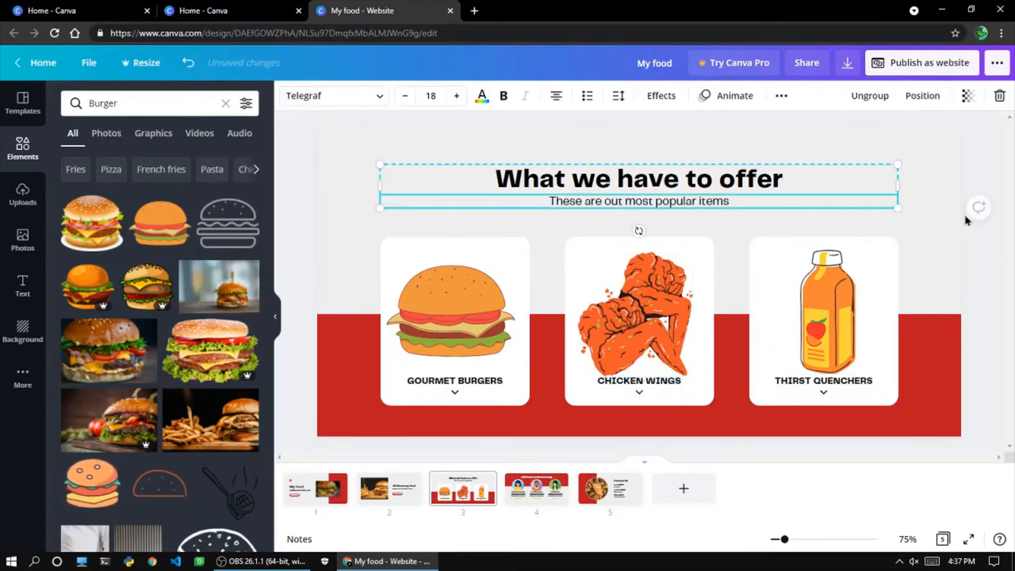
click(934, 225)
click(926, 239)
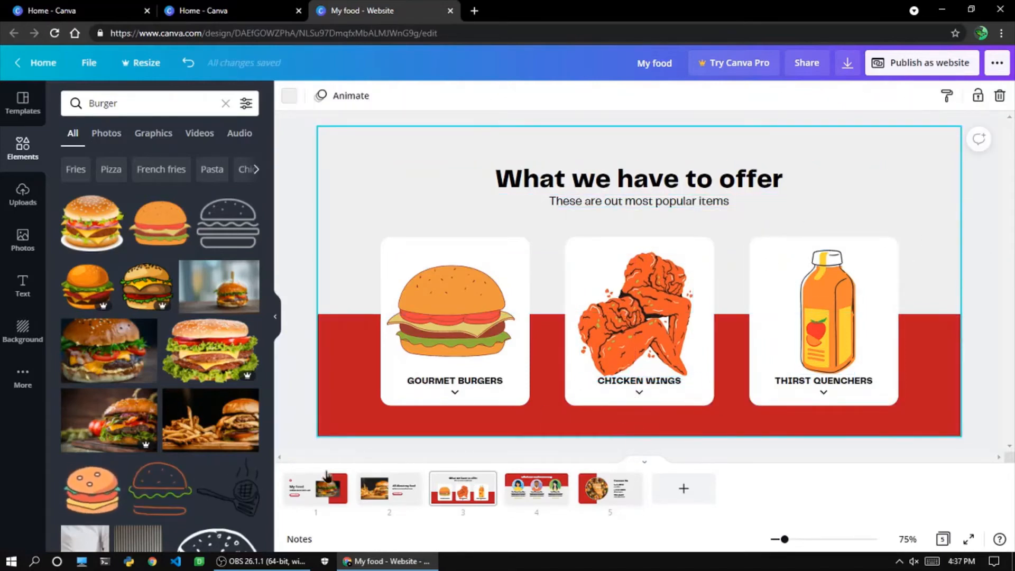
Recheck the website publishing options and the premium images offer with page 1 open, and return to the design.
click(912, 64)
click(931, 63)
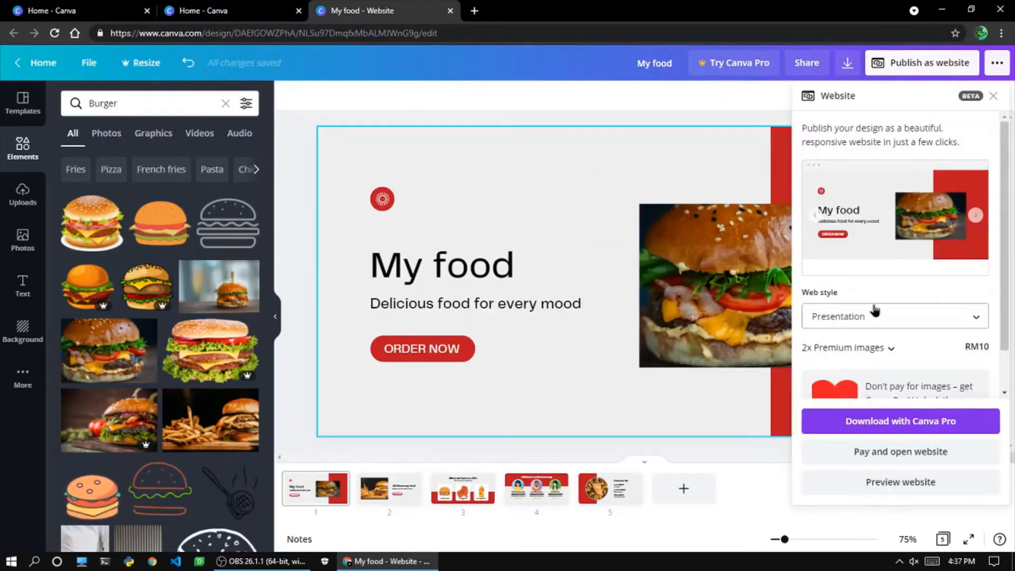
scroll(875, 306, down, 1)
click(846, 357)
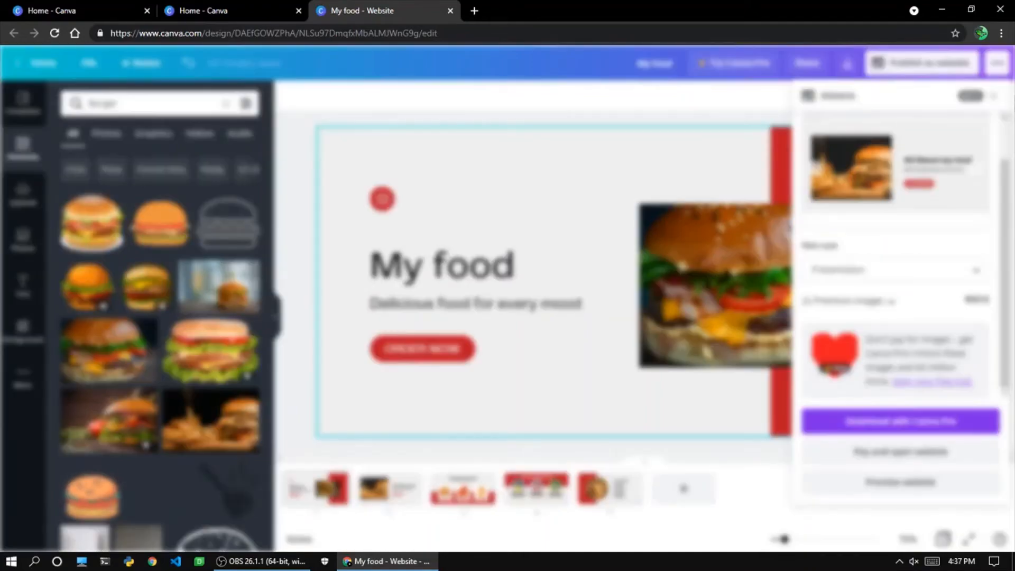
click(821, 121)
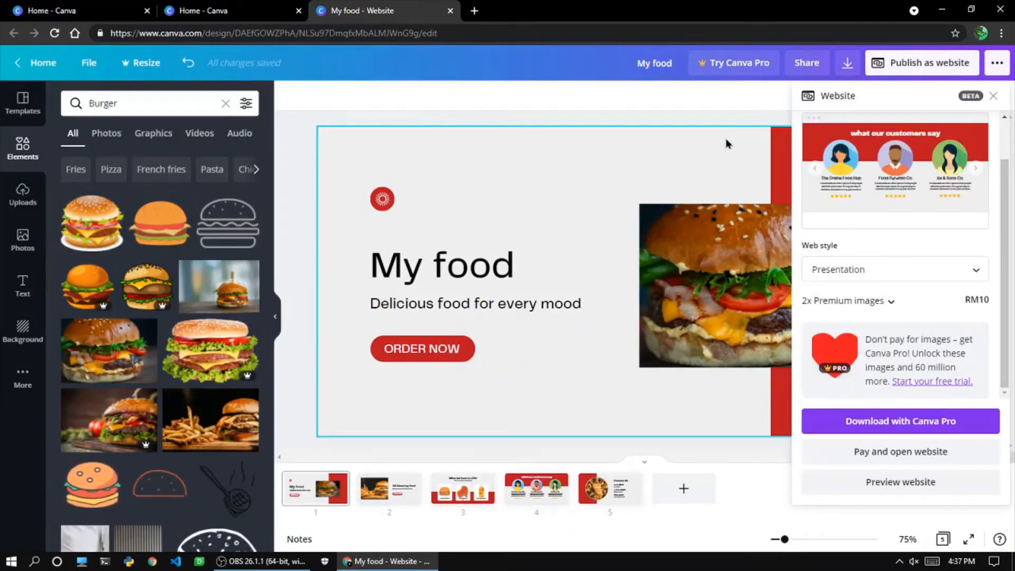
click(666, 107)
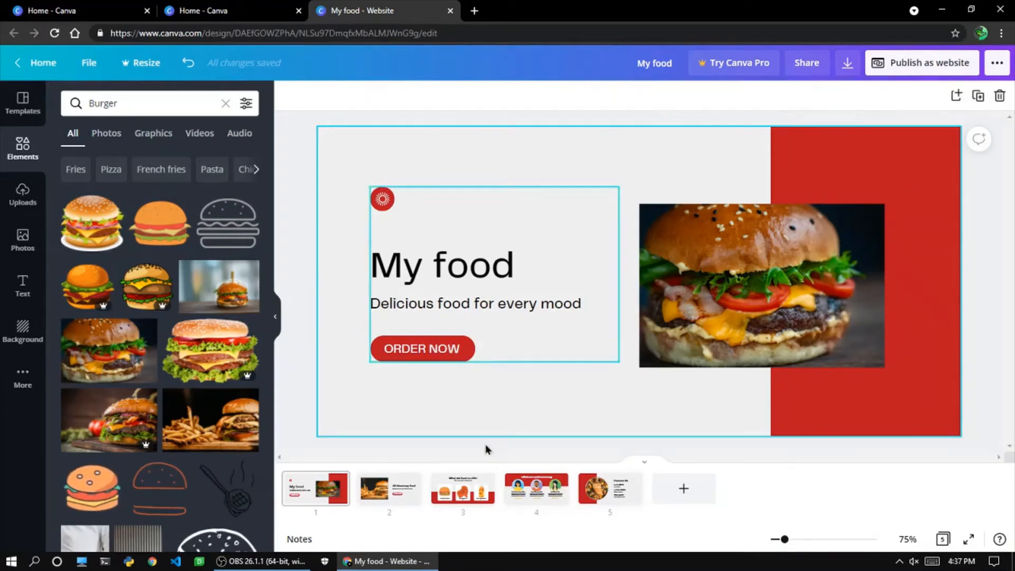
Look through pages 2 to 5 of the design and return to page 1.
click(394, 491)
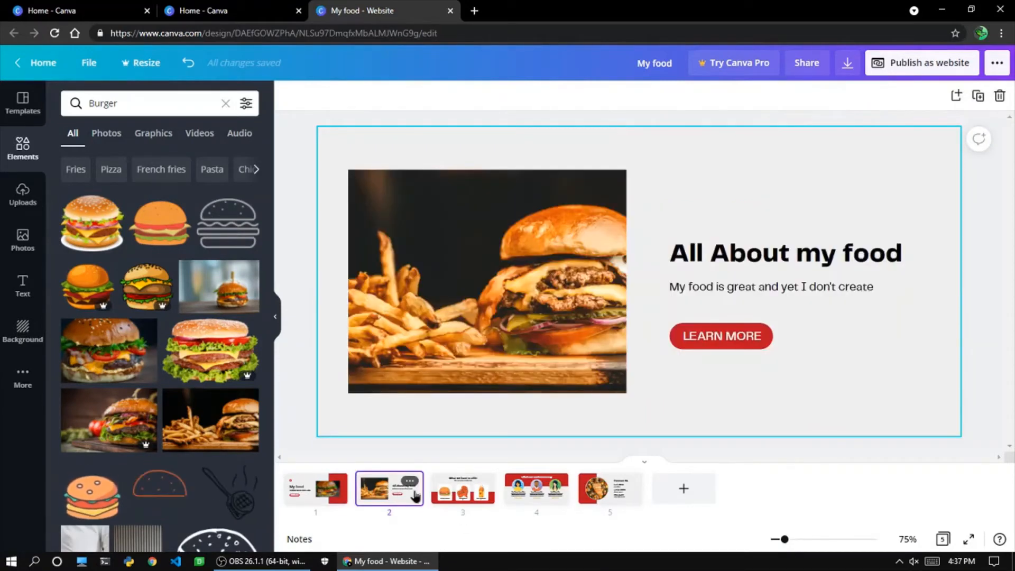
click(459, 492)
click(532, 500)
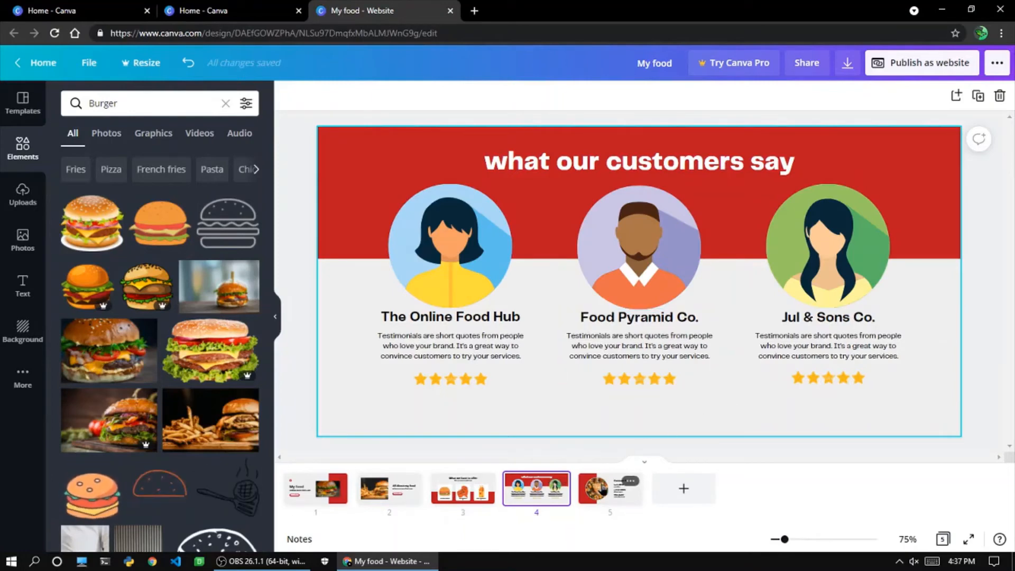
click(603, 490)
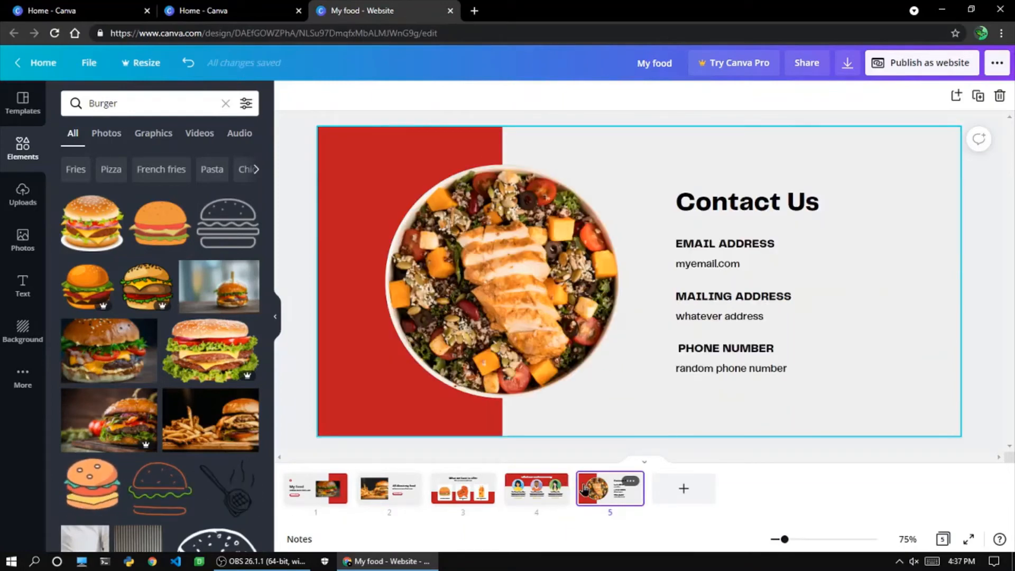
click(309, 483)
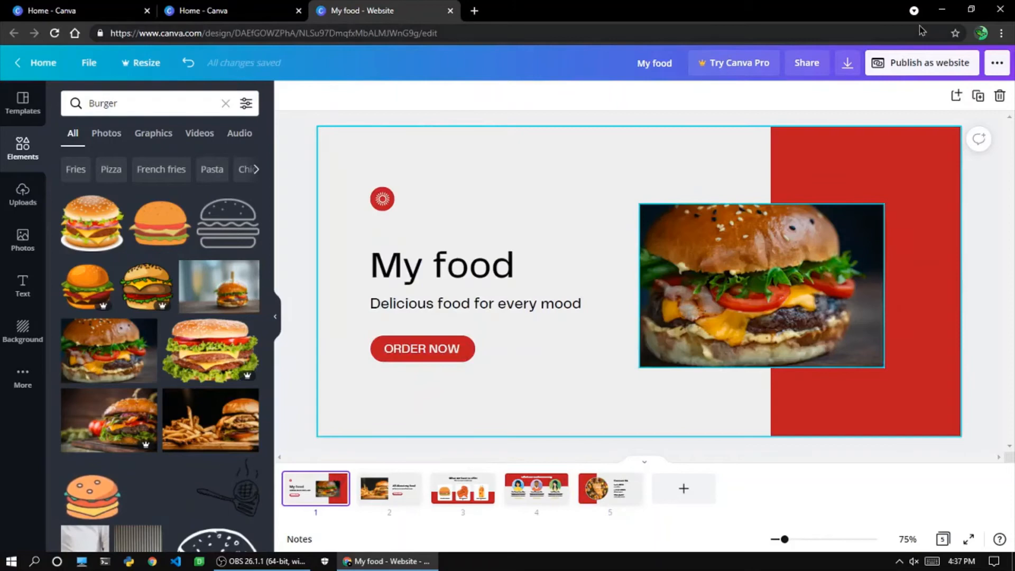
Preview the design as a website in the Presentation style, advance to its third page, and close the preview and publishing options.
click(909, 73)
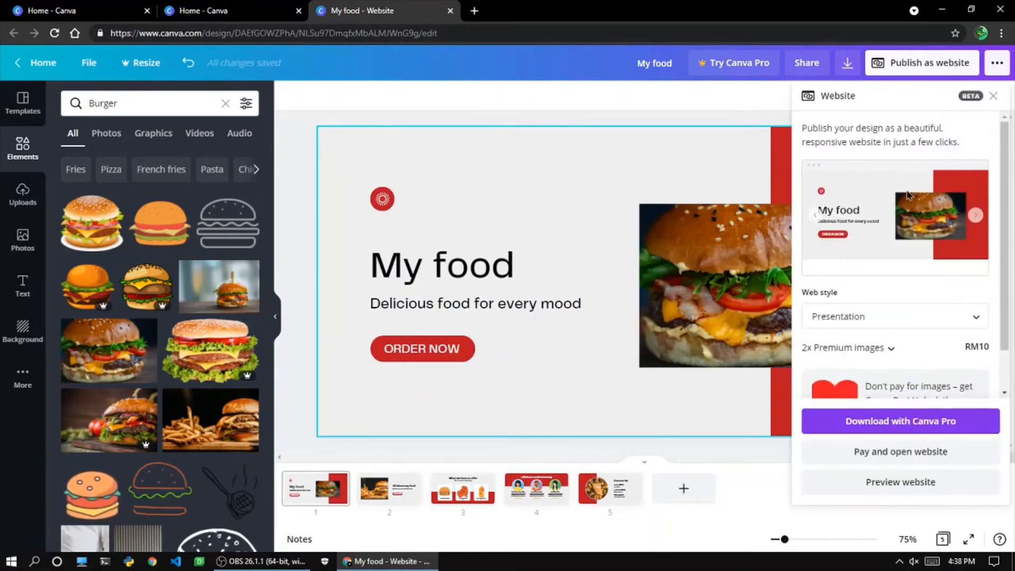
scroll(907, 195, down, 1)
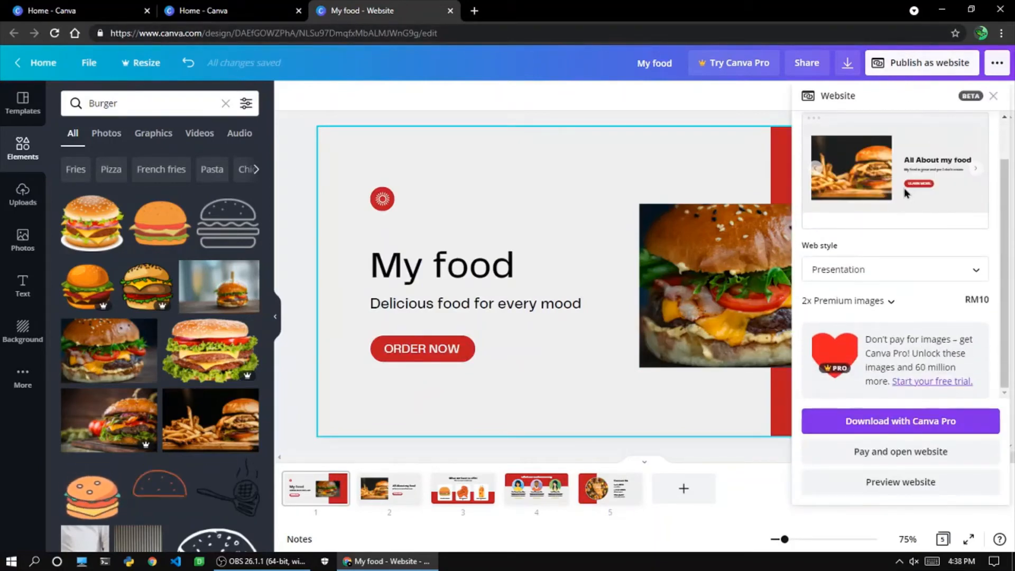
click(886, 492)
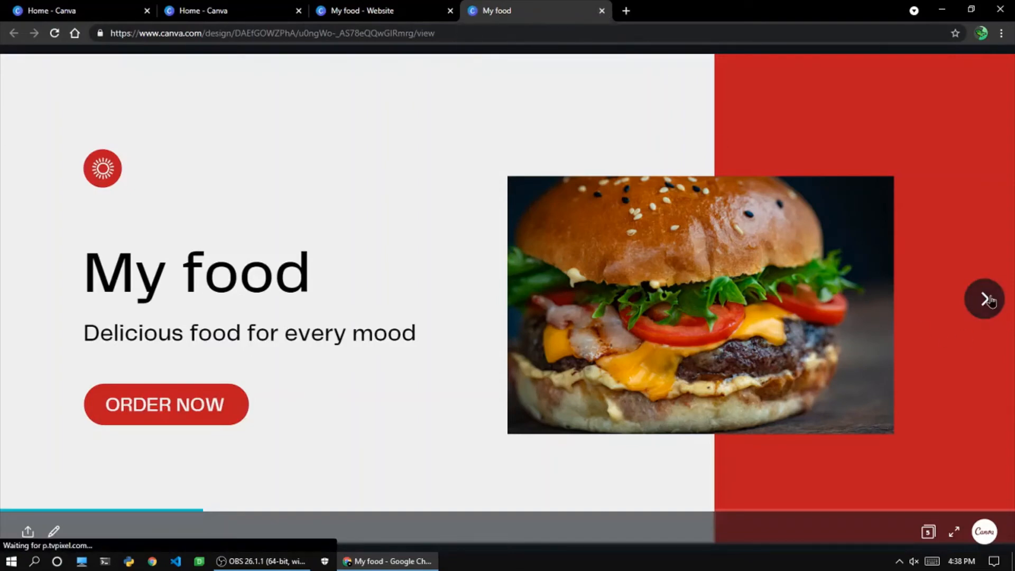
click(986, 300)
click(986, 300)
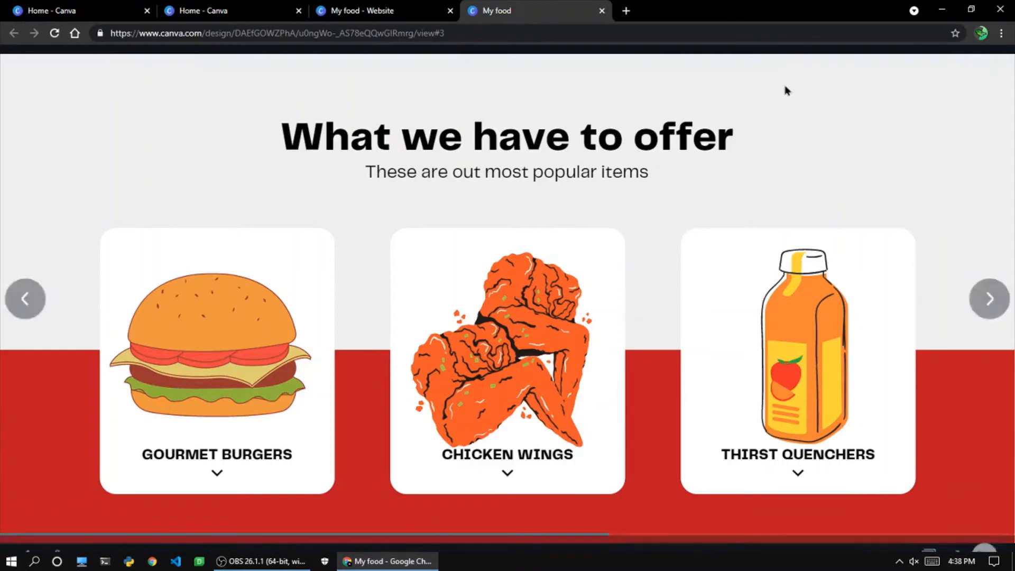
click(602, 11)
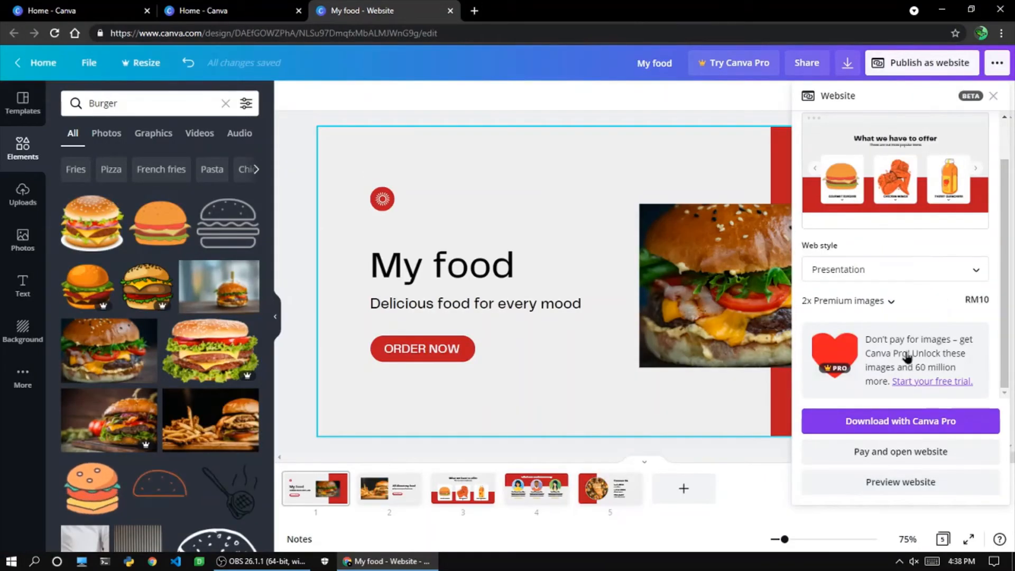
click(993, 96)
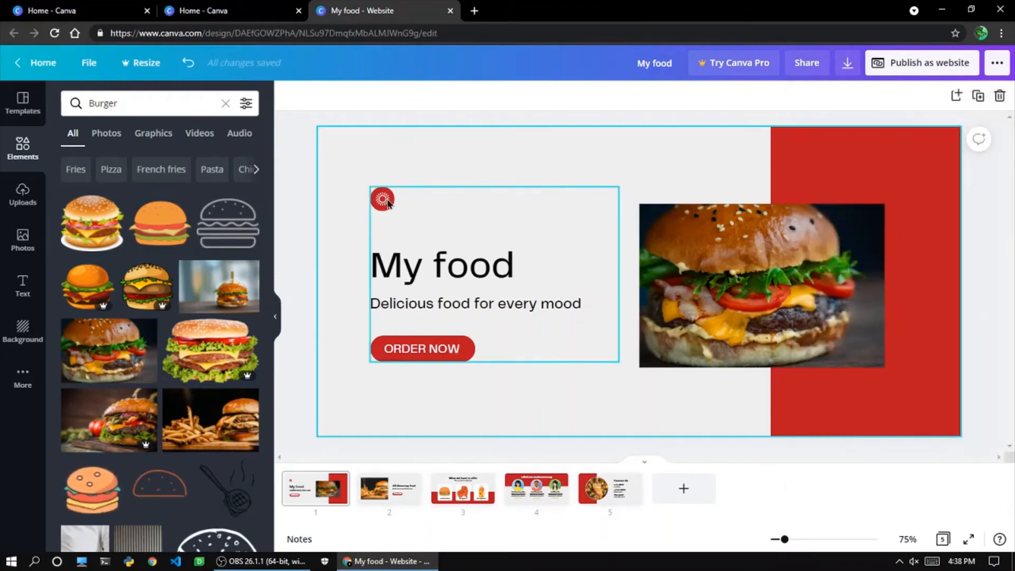
Delete the ORDER NOW text and its red button shape from page 1.
click(545, 333)
click(762, 219)
click(526, 337)
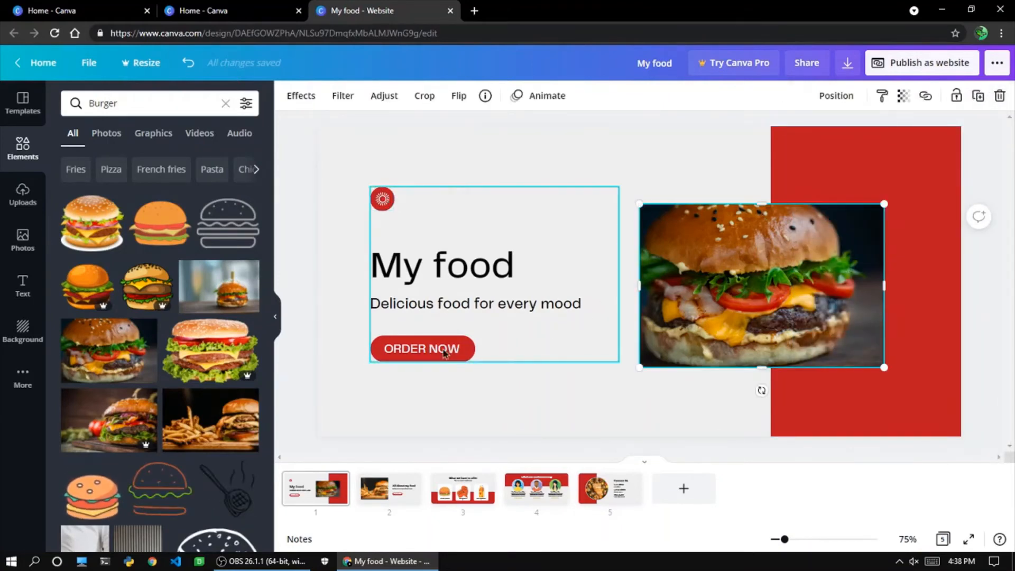
key(Delete)
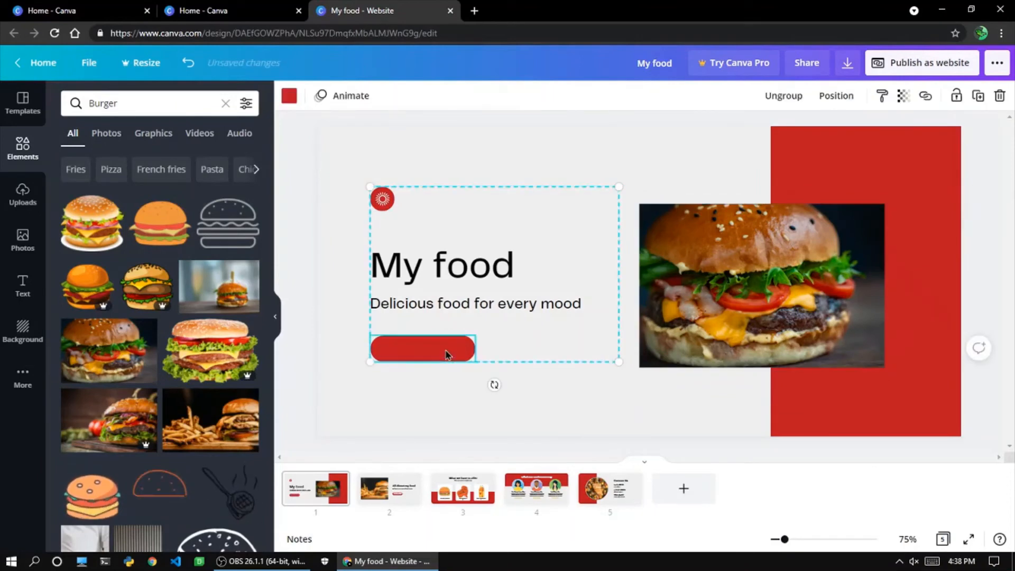
key(Delete)
Delete the LEARN MORE text and its red button shape from page 2.
scroll(494, 338, down, 5)
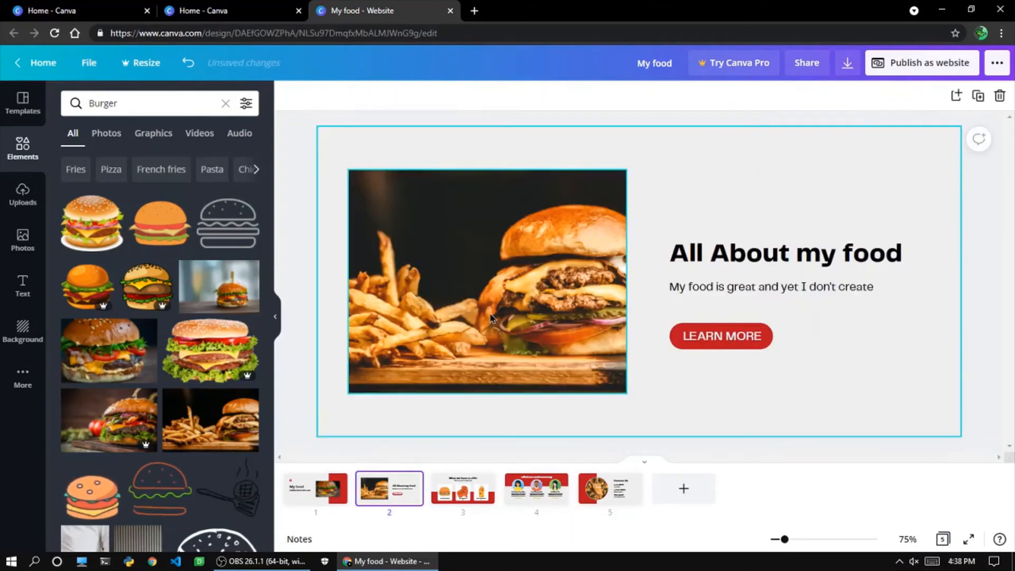
click(726, 344)
click(726, 343)
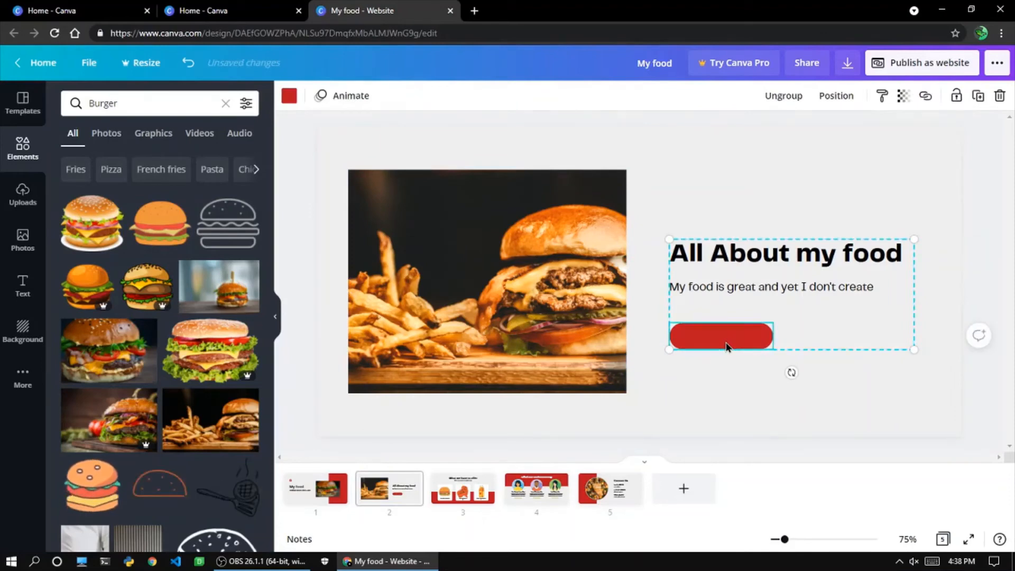
key(Delete)
Inspect the elements on pages 2 to 4 and delete the "What we have to offer" page.
click(522, 366)
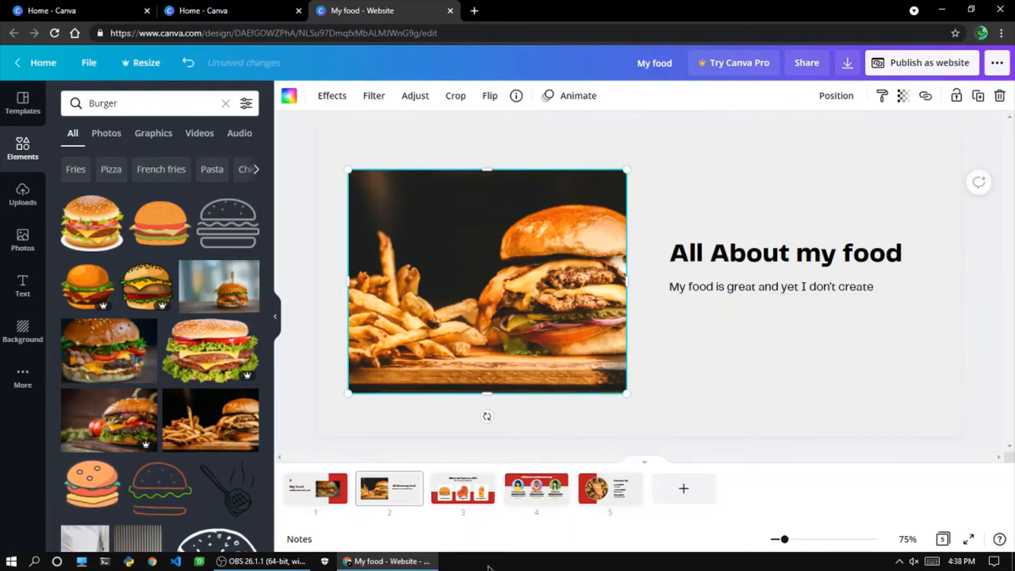
click(463, 488)
click(487, 326)
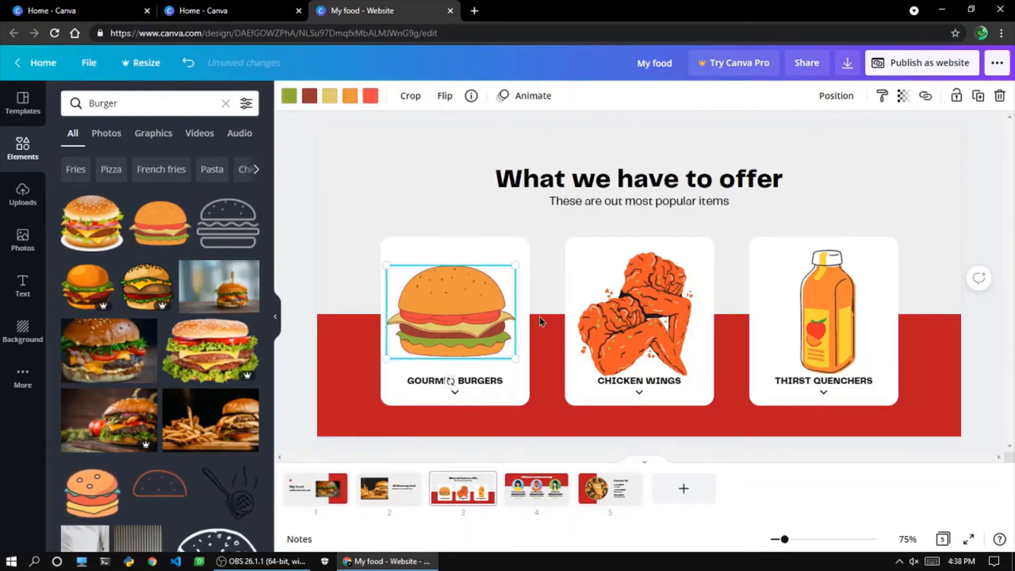
click(609, 320)
click(824, 330)
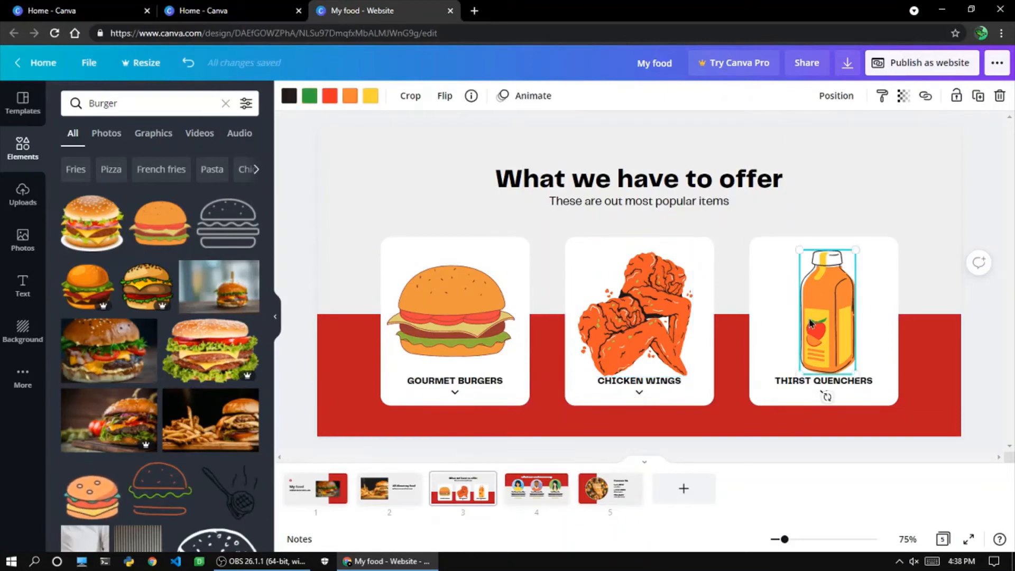
click(531, 478)
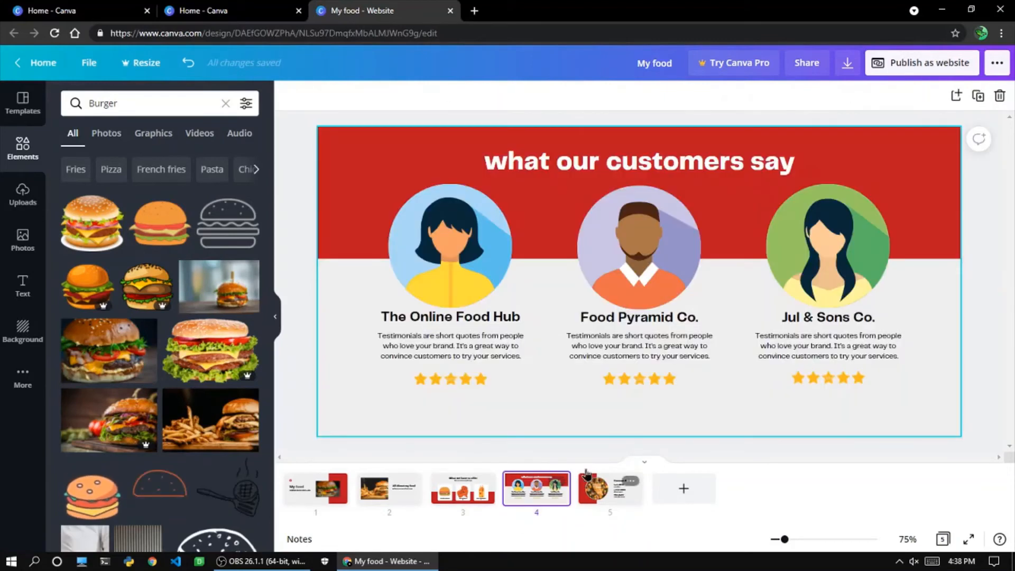
click(439, 486)
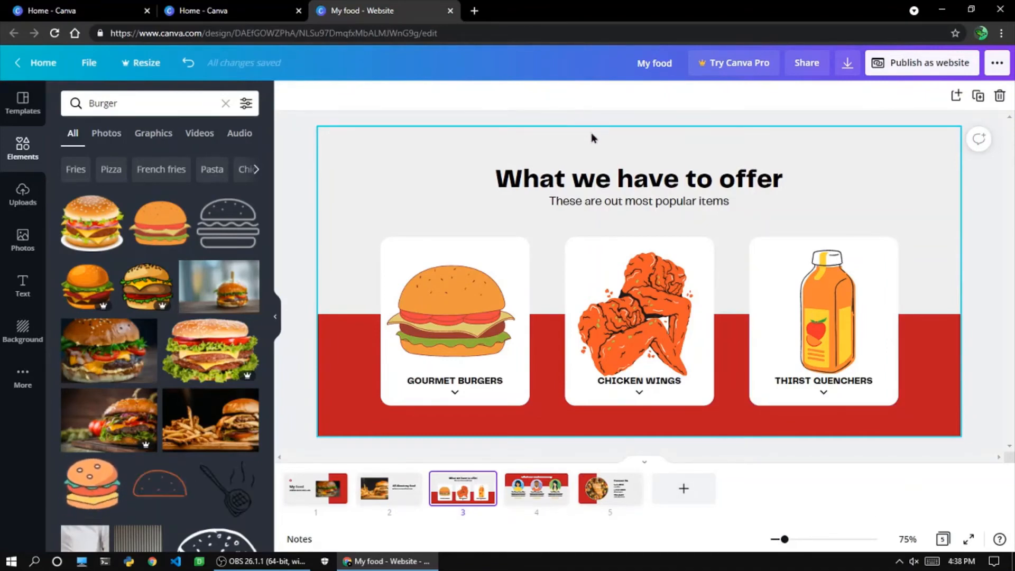
key(Delete)
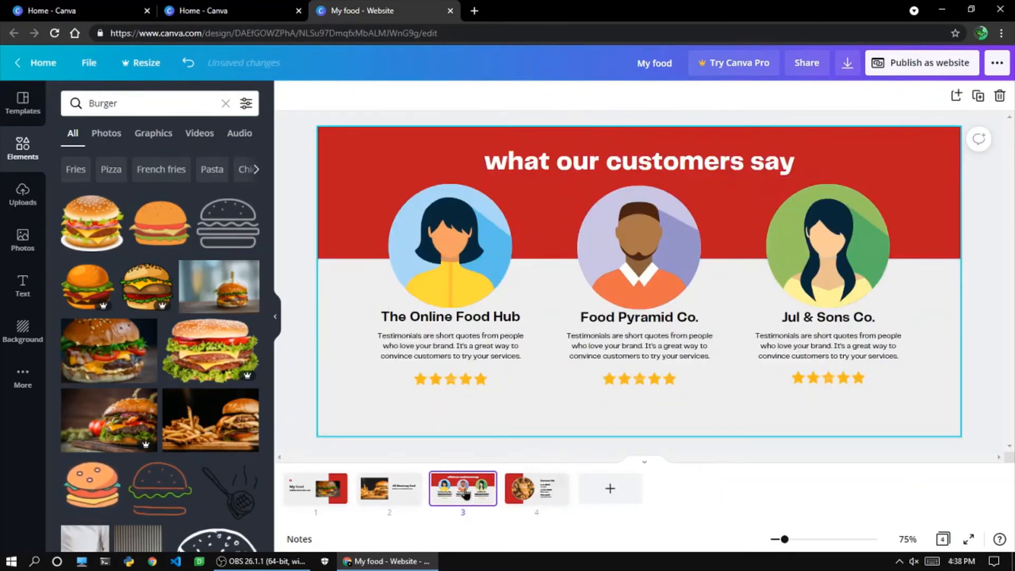
Check the website publishing options for premium image charges and close them.
click(947, 62)
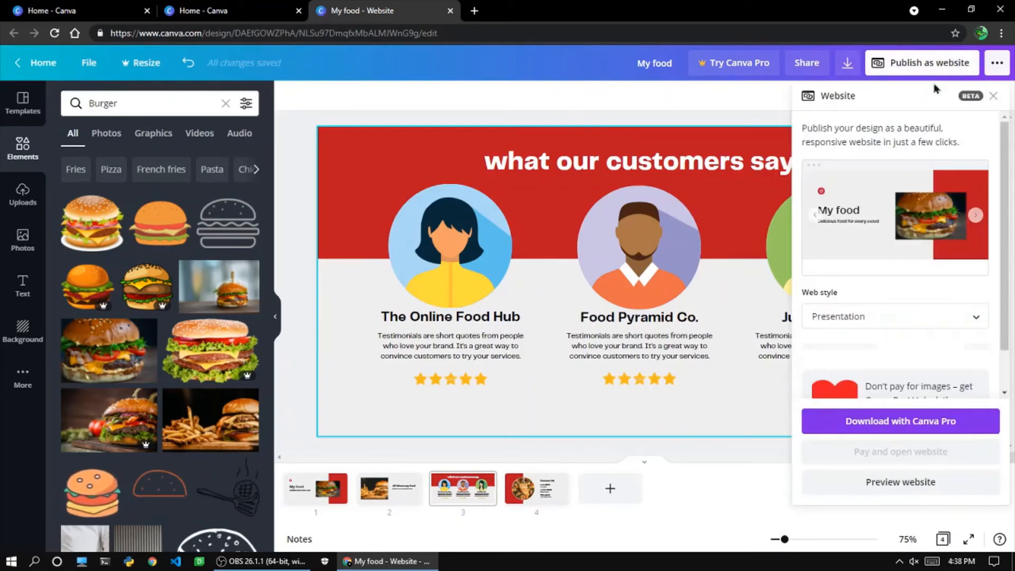
scroll(854, 327, down, 2)
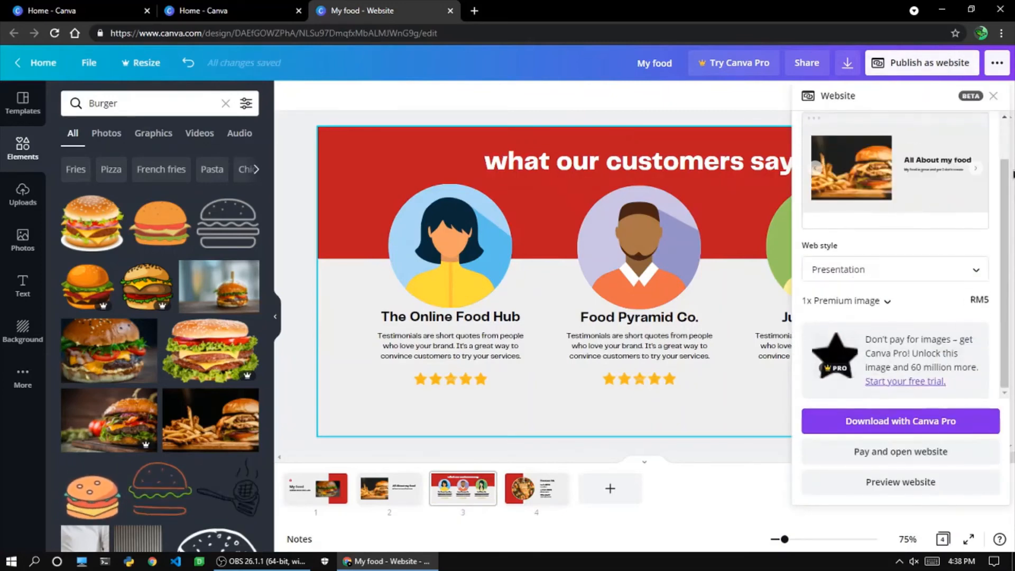
click(995, 96)
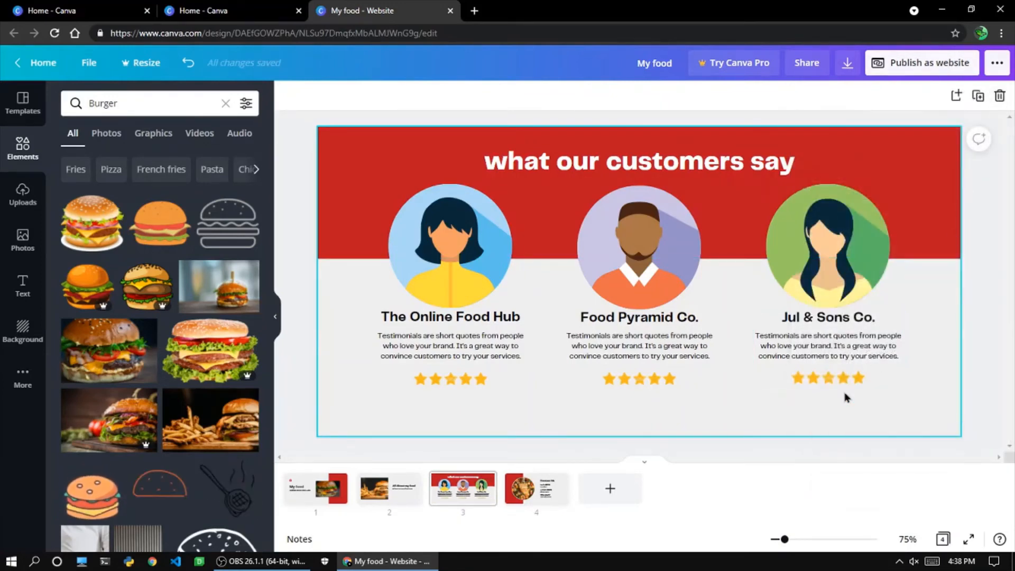
Delete the salad bowl photo from the circular frame on the Contact Us page.
click(525, 493)
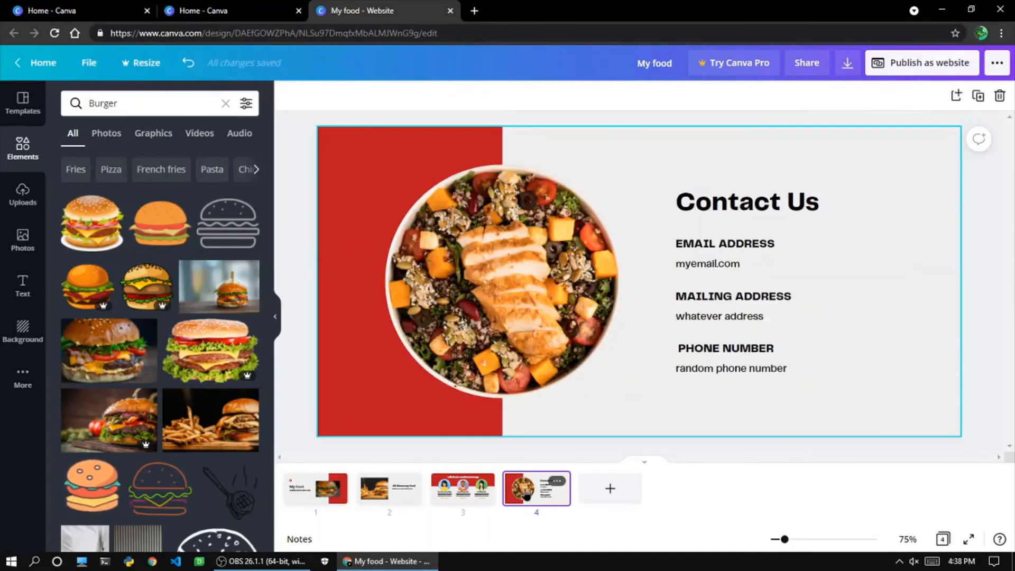
click(539, 276)
key(Delete)
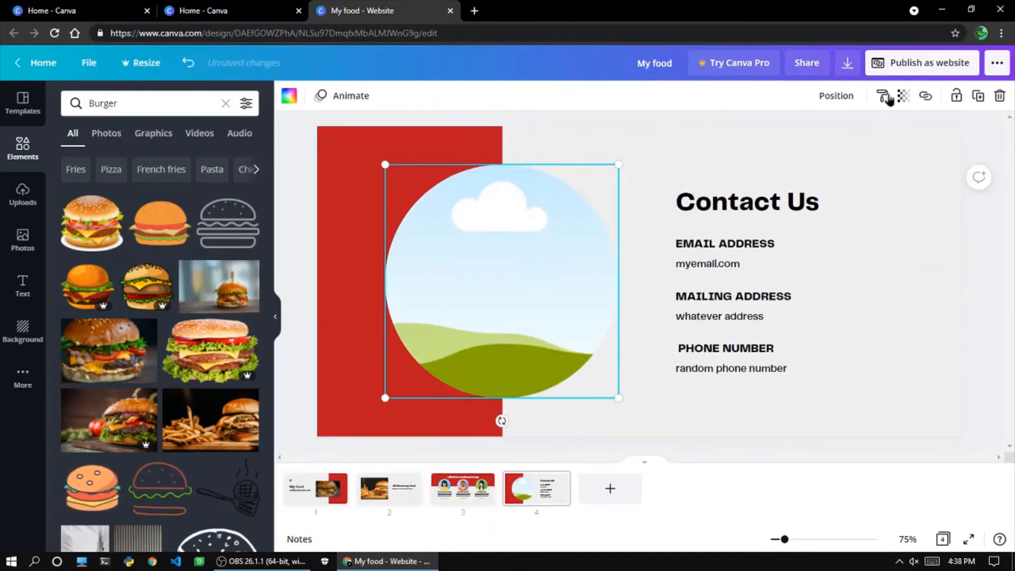
Recheck the publishing options for premium charges and inspect the elements on pages 1 and 2.
click(921, 65)
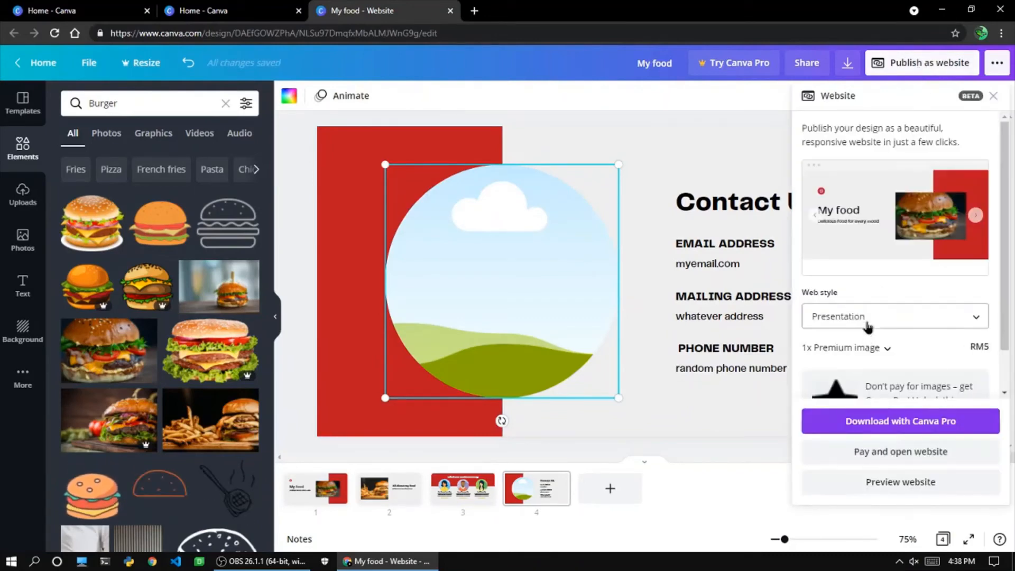
scroll(868, 328, down, 1)
scroll(868, 327, down, 1)
click(993, 97)
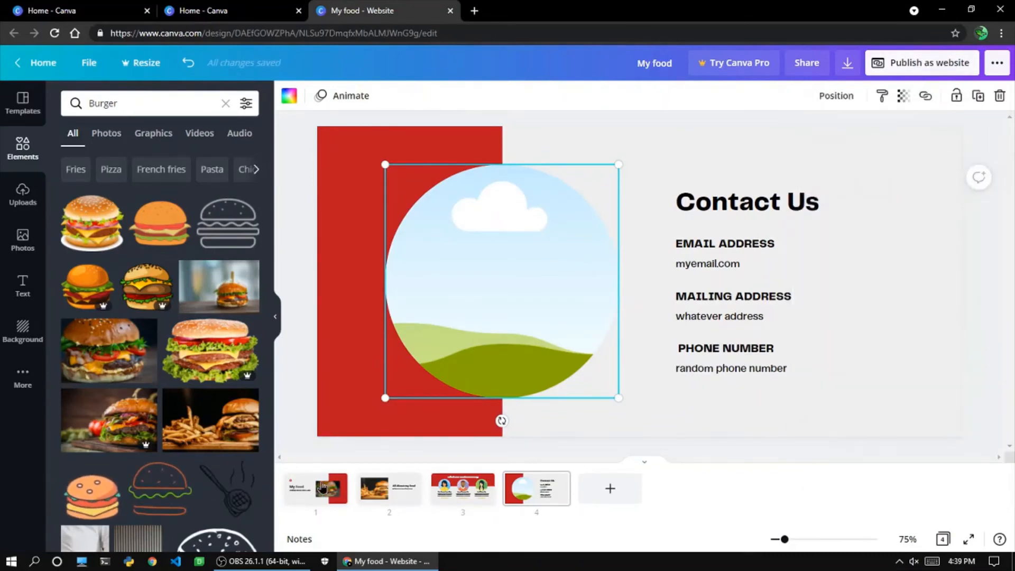
click(316, 488)
click(379, 206)
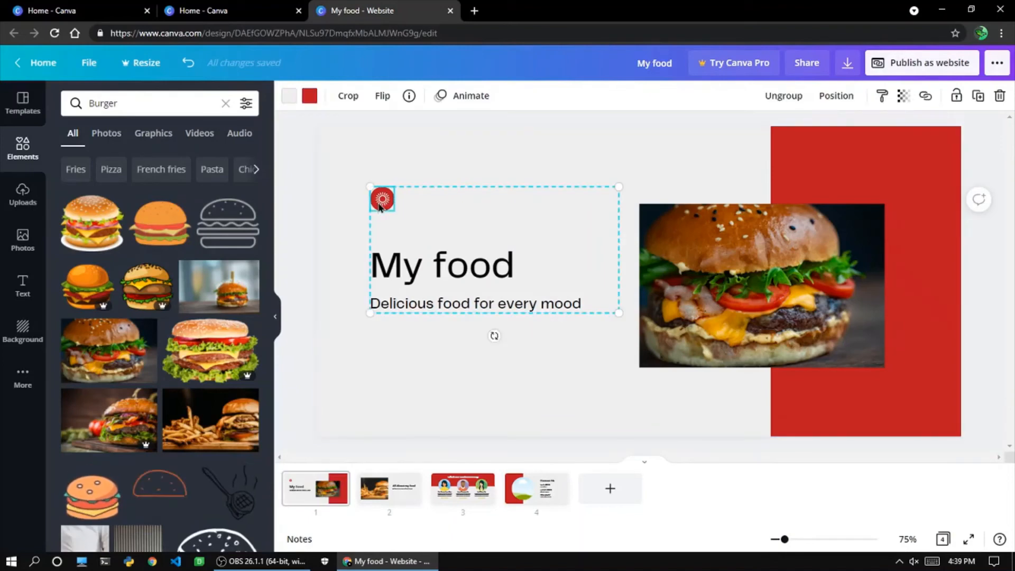
click(478, 320)
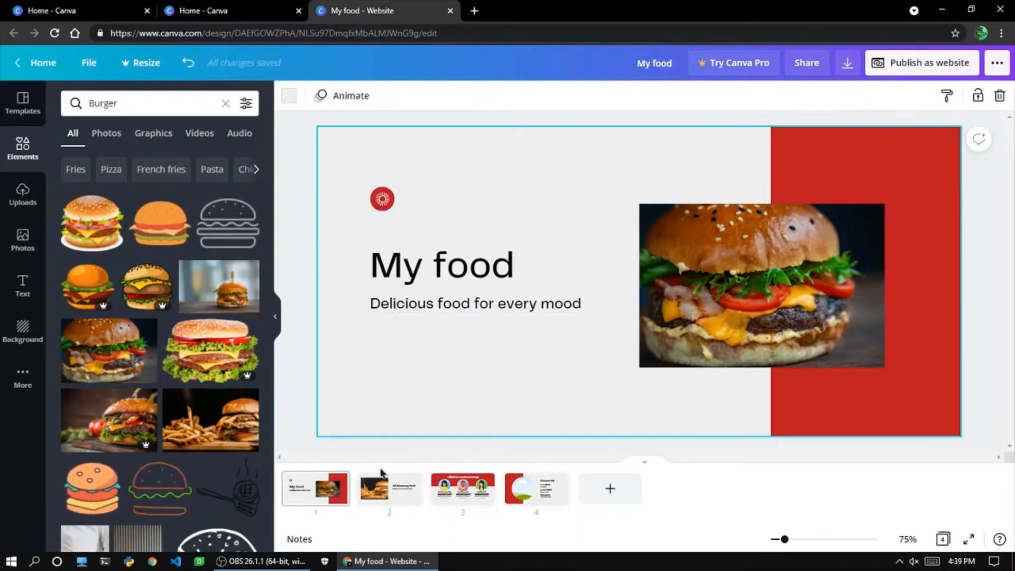
click(380, 502)
click(759, 267)
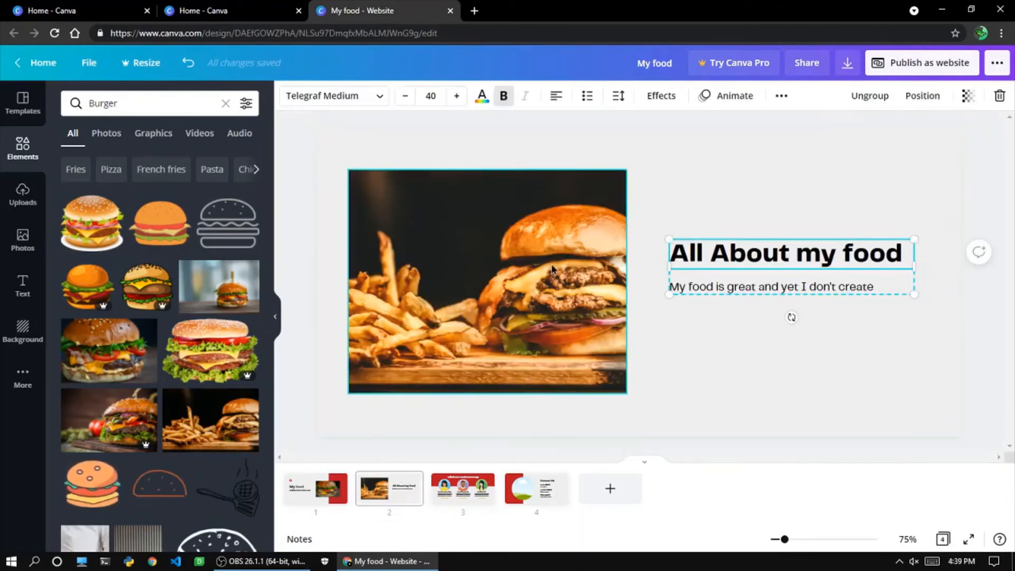
click(552, 268)
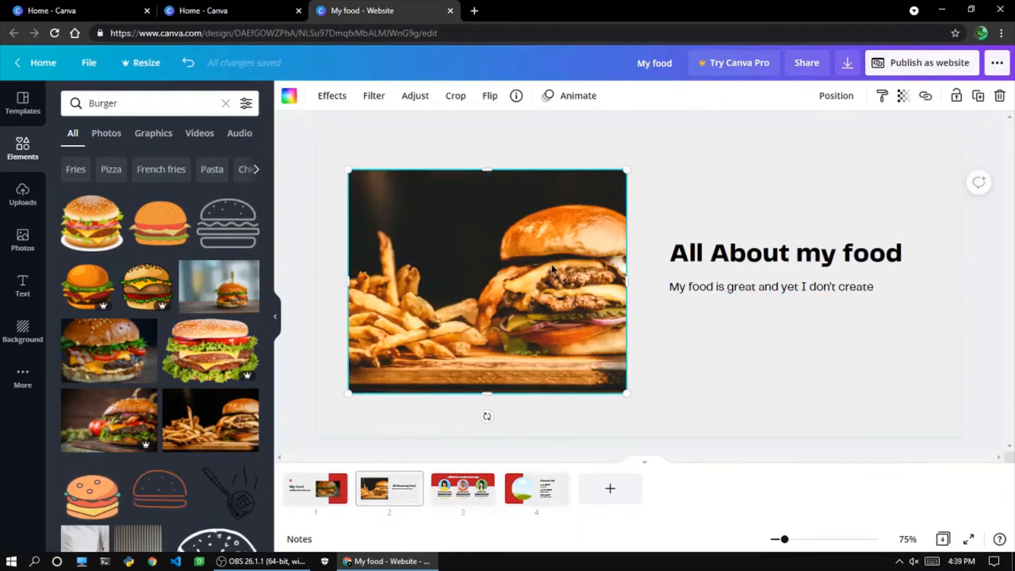
Delete the star ratings under all three testimonials on the "what our customers say" page.
click(456, 501)
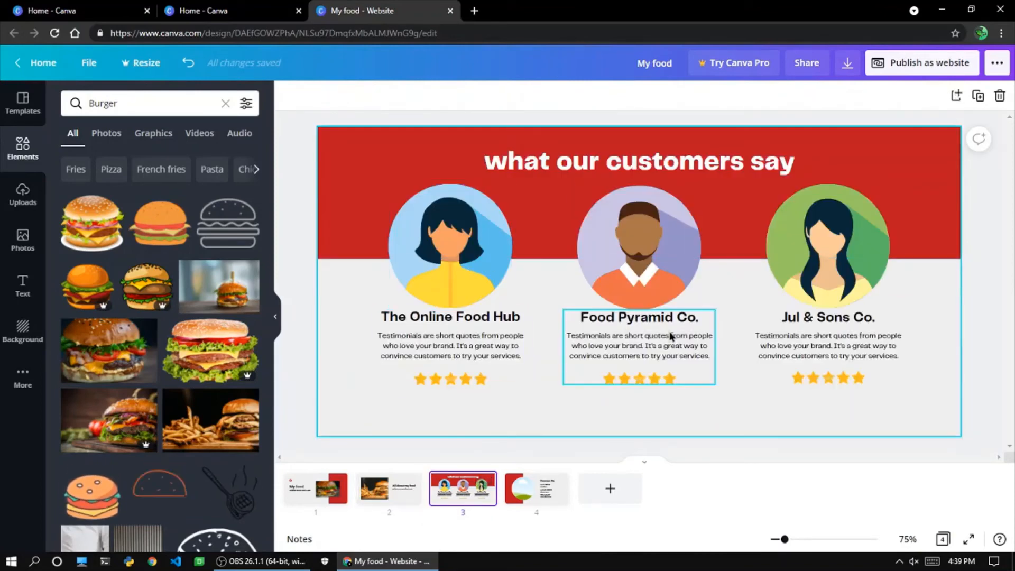
click(653, 386)
key(Delete)
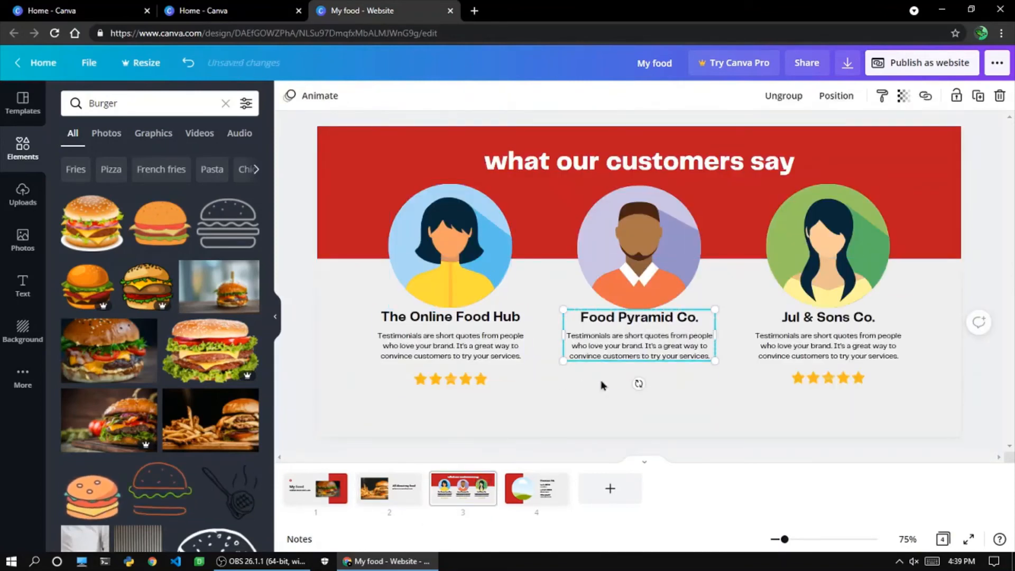
click(474, 381)
key(Delete)
click(854, 382)
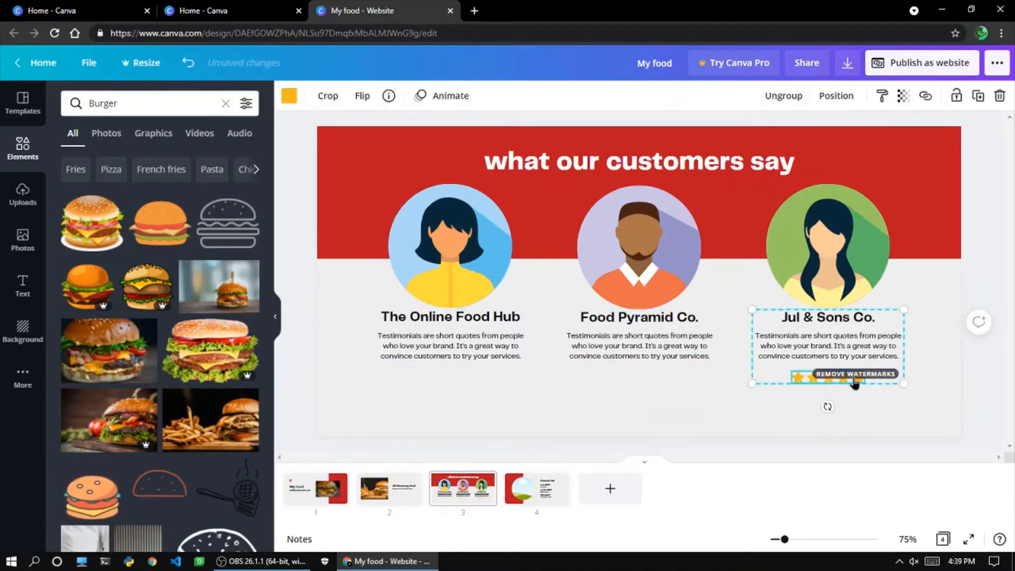
key(Delete)
click(721, 394)
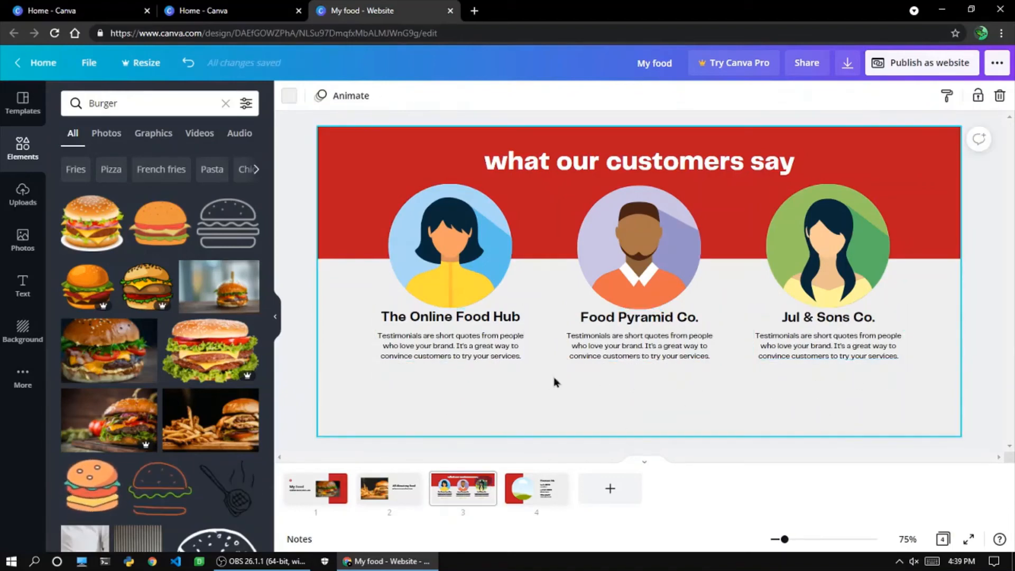
Undo the latest edits and fill the circular frame on the Contact Us page with the free burger-and-fries photo.
click(389, 487)
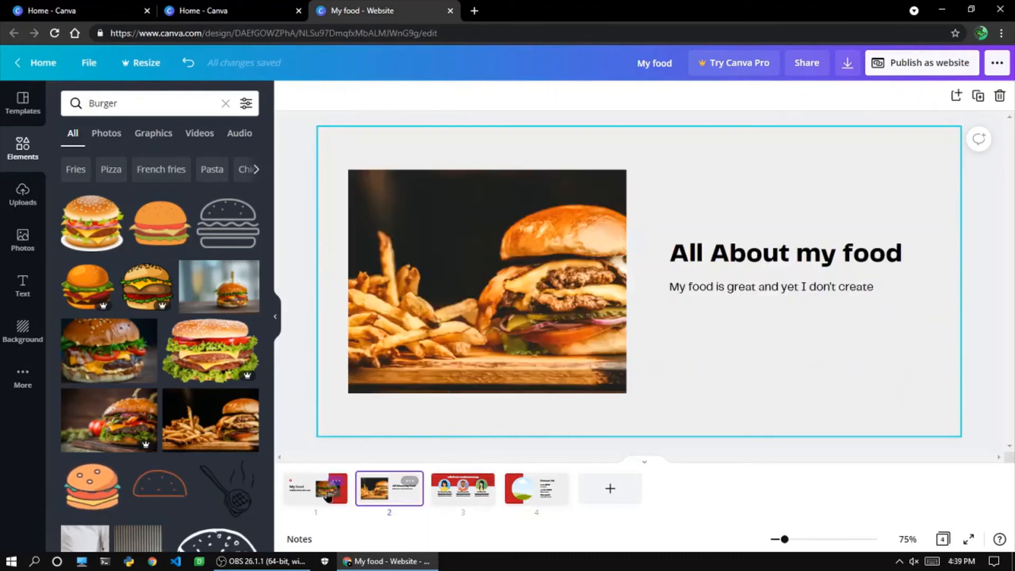
click(520, 492)
click(530, 275)
key(ctrl+z)
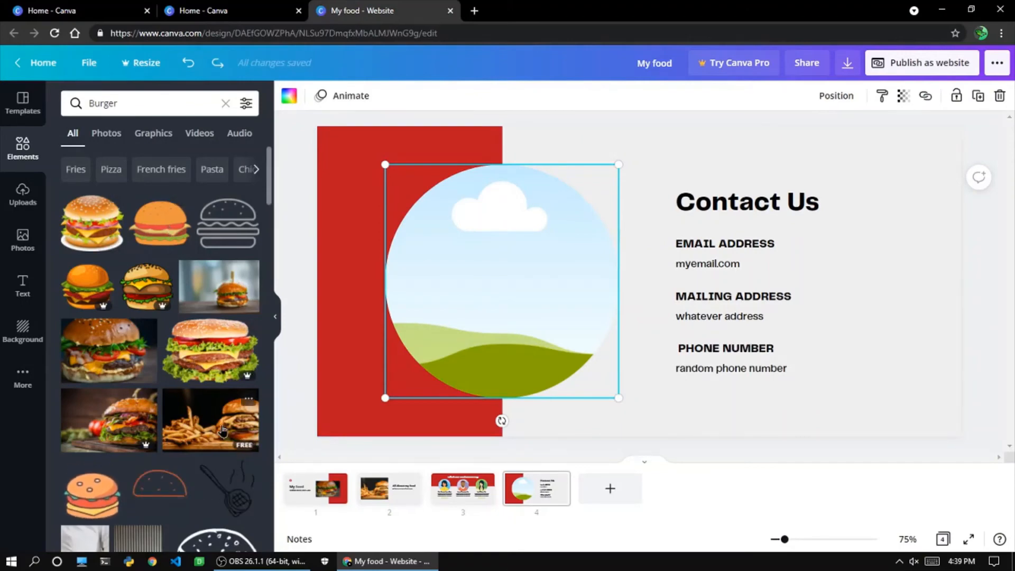
click(222, 415)
Move the Contact Us text block slightly closer to the circular photo, leaving a gap between them.
click(683, 334)
drag(683, 334, 627, 334)
click(436, 278)
drag(518, 287, 449, 288)
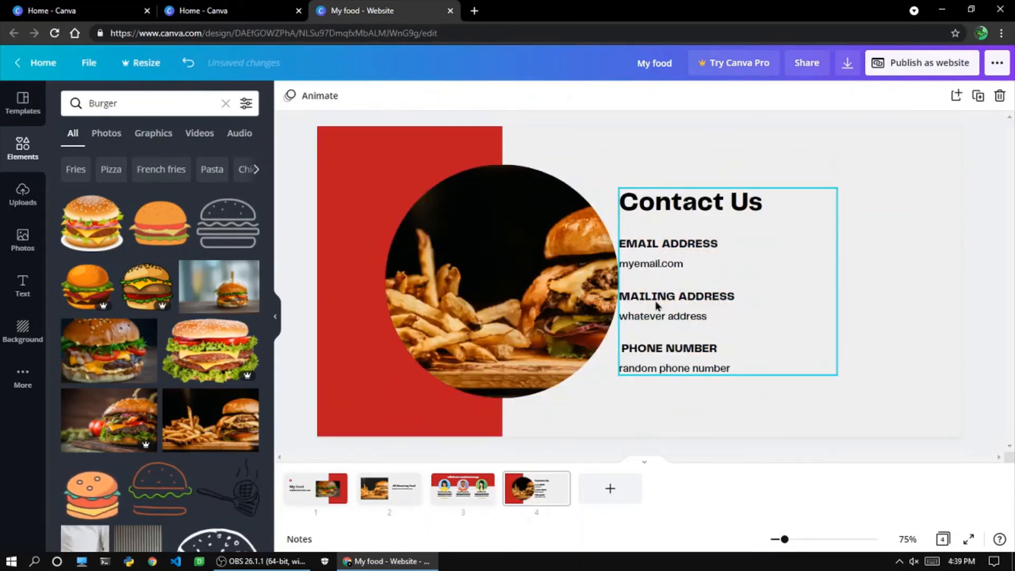
drag(697, 300, 742, 300)
click(624, 411)
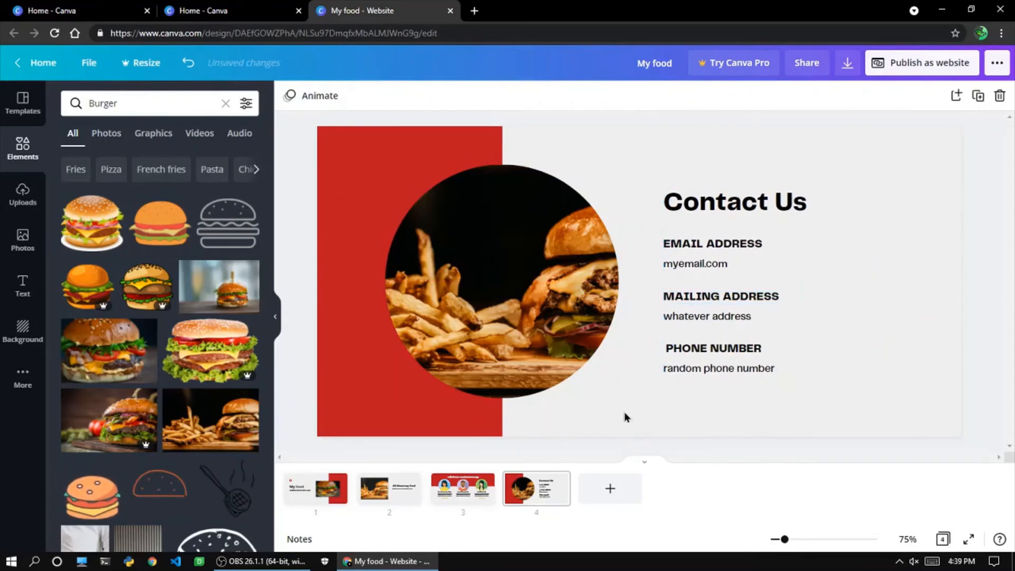
Return to page 1 and review the publishing options for a remaining premium image charge.
click(328, 499)
click(898, 63)
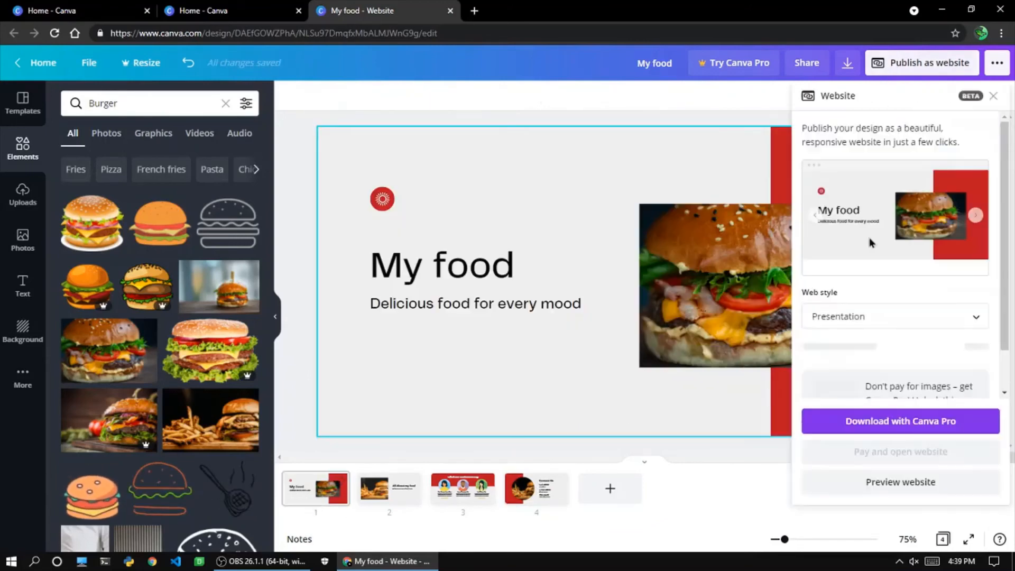
scroll(852, 328, down, 2)
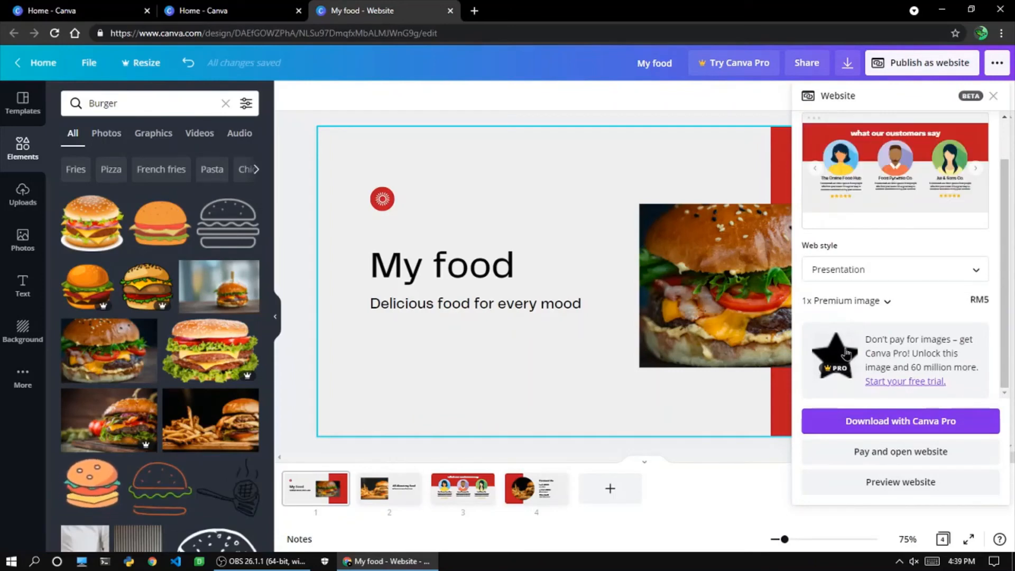
click(993, 96)
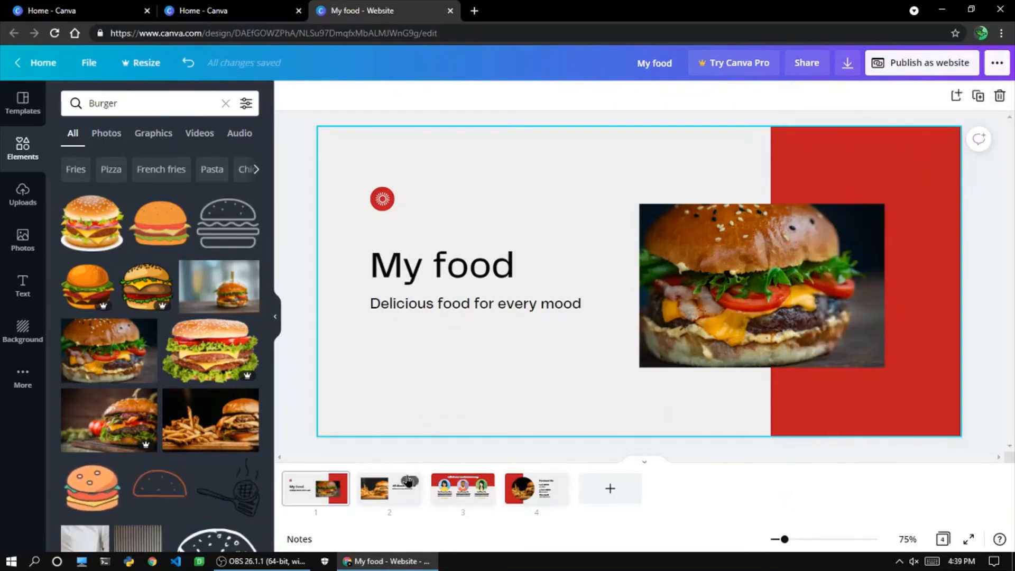
Delete the star ratings under Jul & Sons Co. and The Online Food Hub on page 3.
click(407, 479)
click(462, 505)
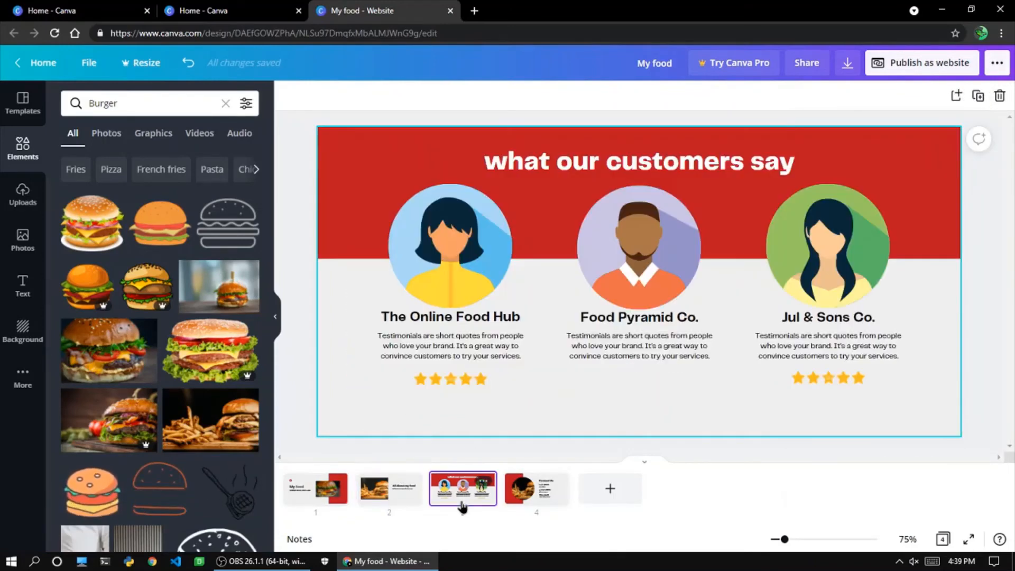
click(814, 379)
key(Delete)
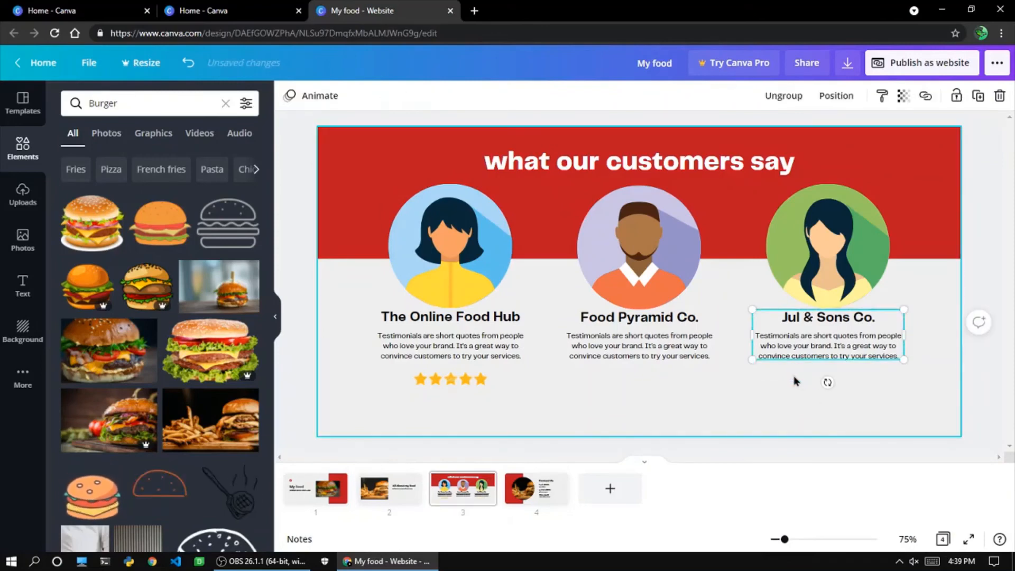
click(442, 378)
click(443, 378)
key(Delete)
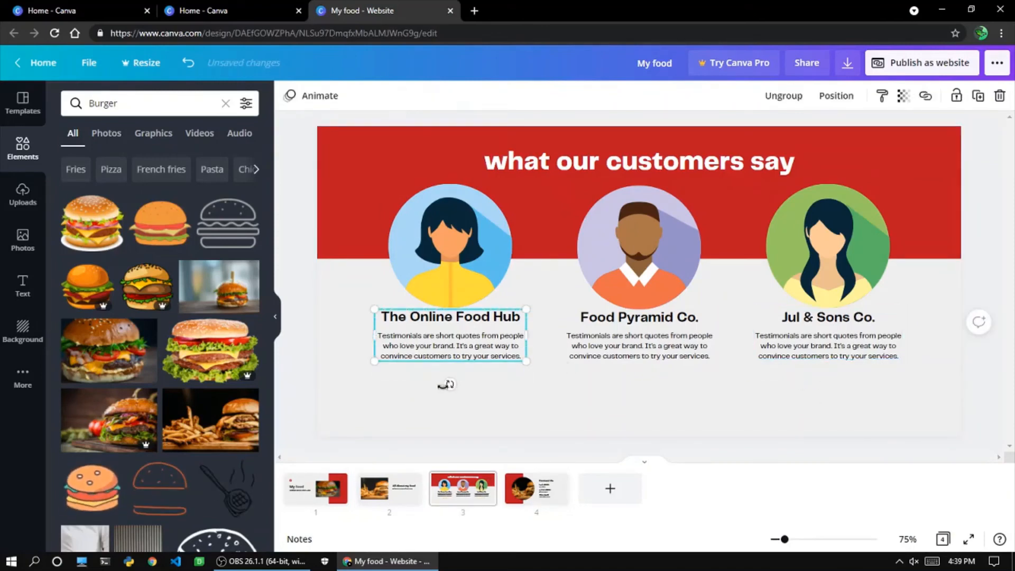
Go to the Contact Us page, open the website publishing options and choose the Presentation web style.
click(541, 497)
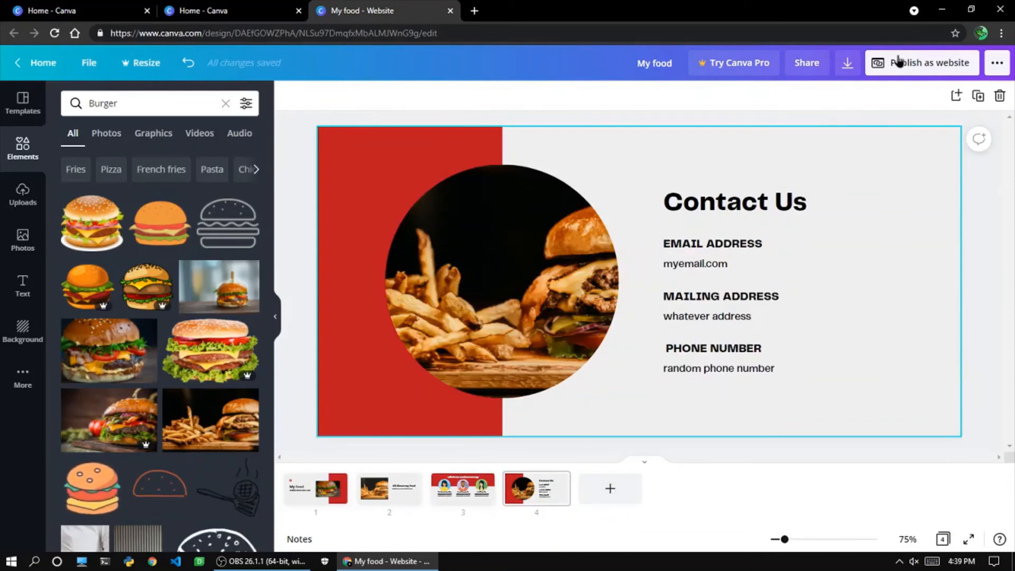
click(899, 62)
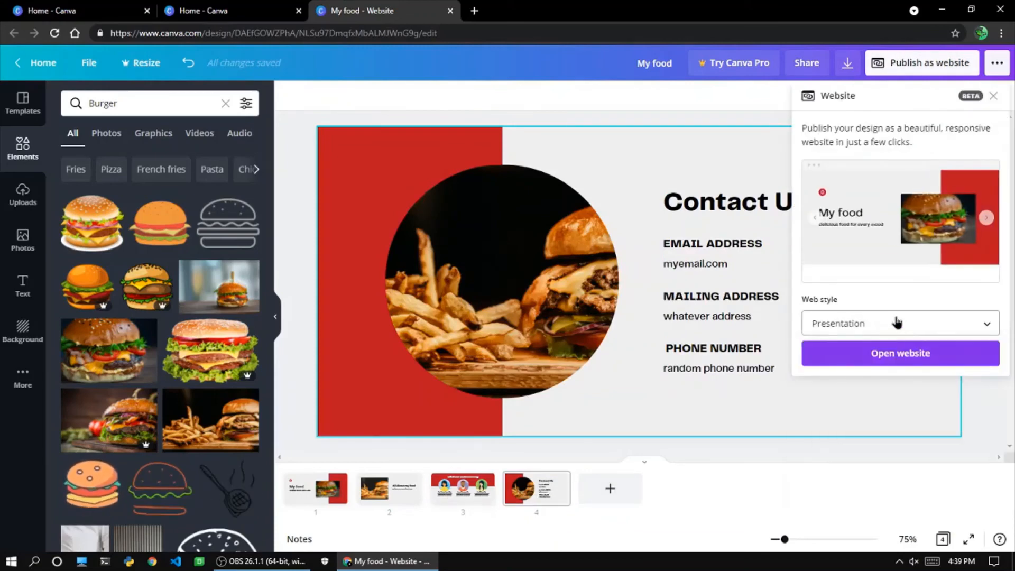
click(870, 332)
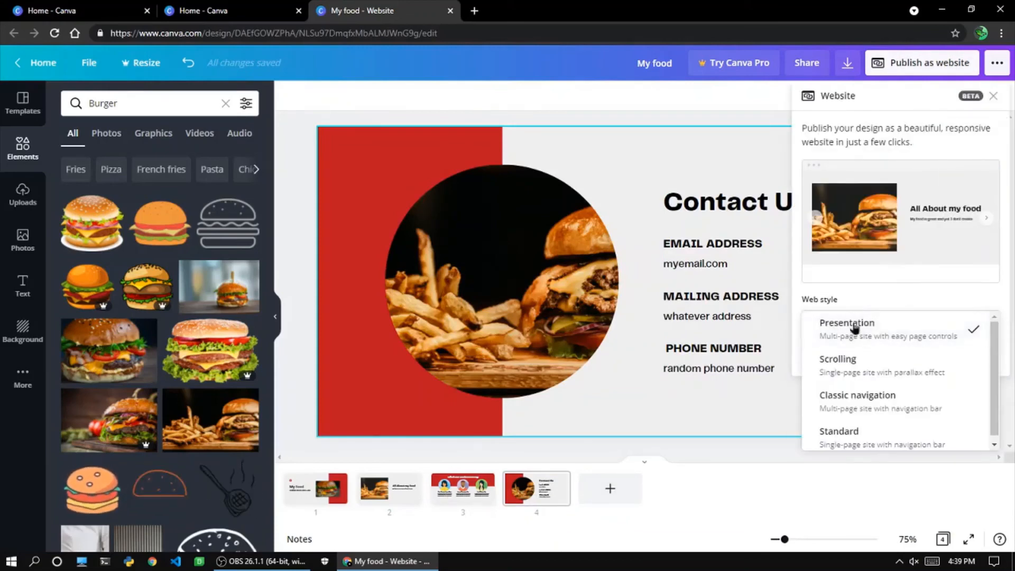
click(856, 336)
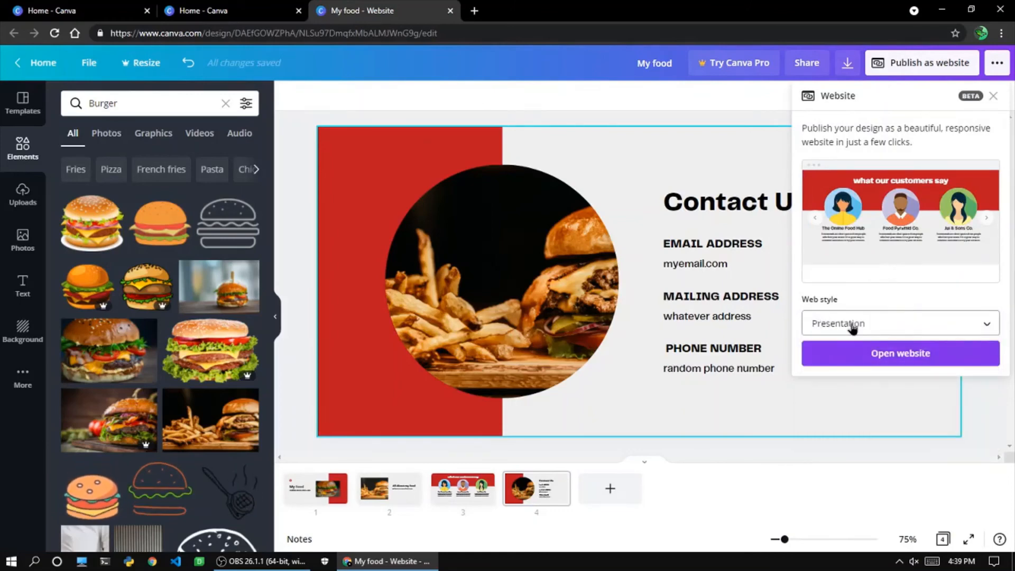
Set the web style to Scrolling, open the website to preview its pages through the customer testimonials, and close the preview.
click(852, 329)
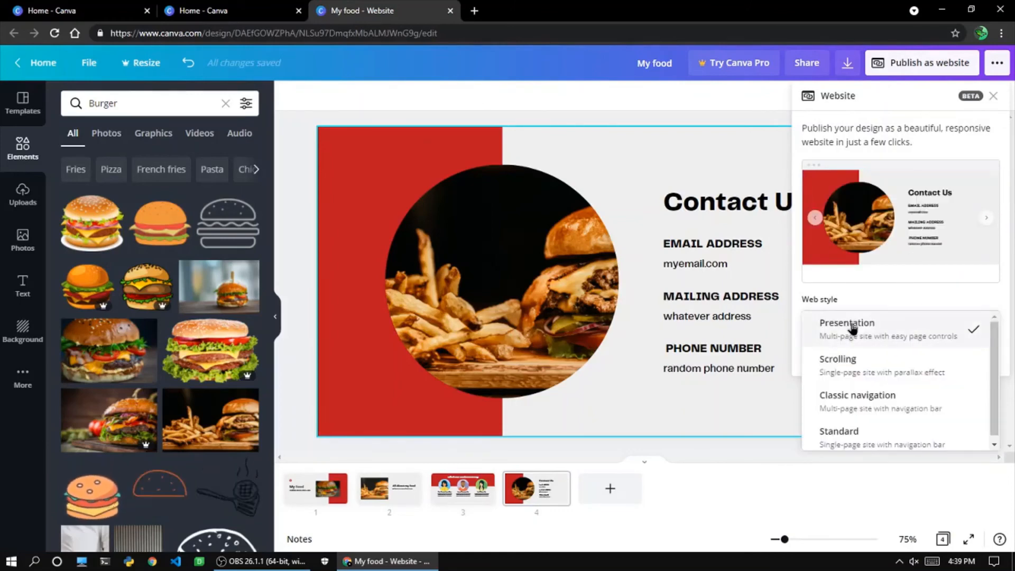
click(885, 374)
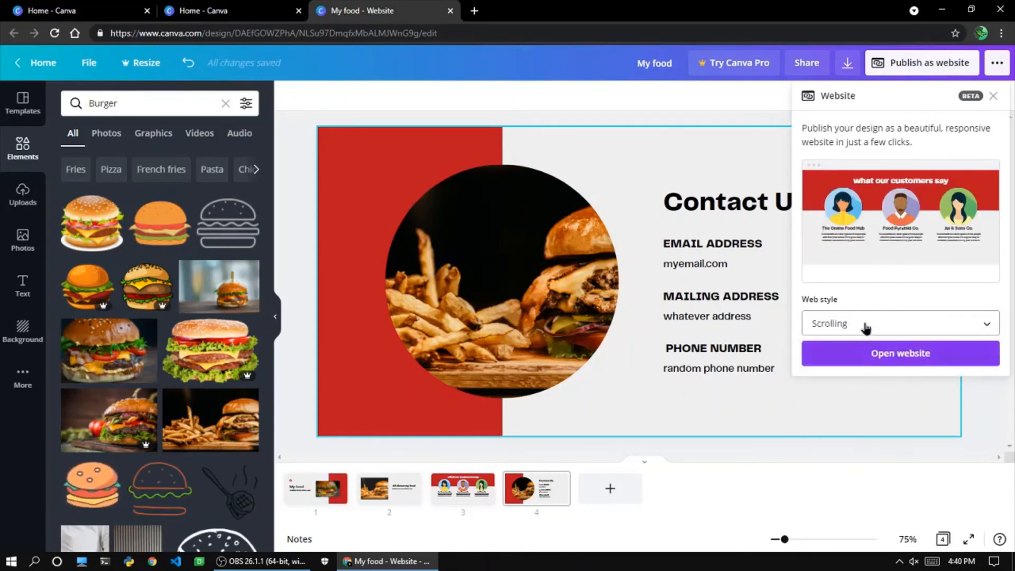
click(900, 353)
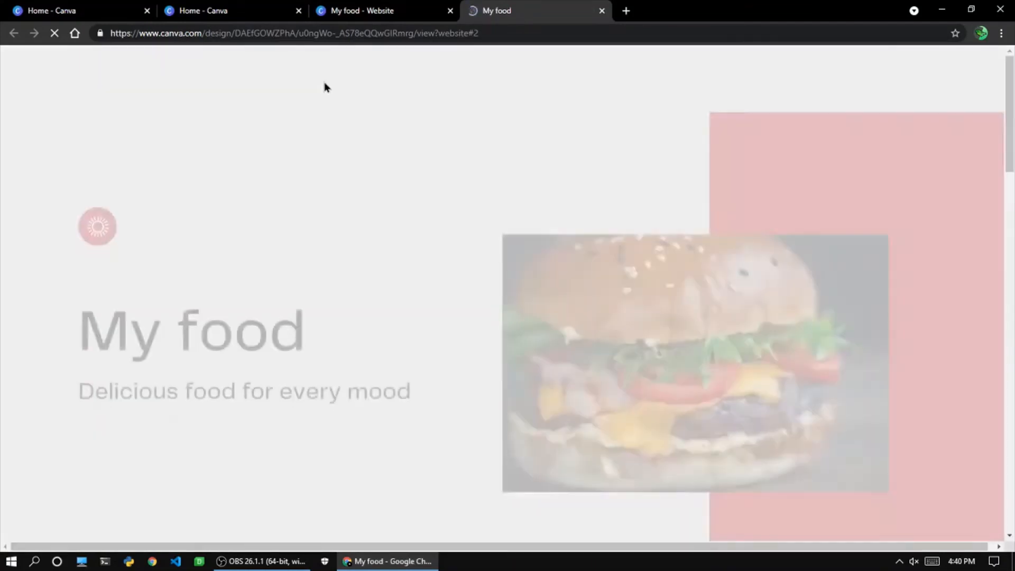
scroll(324, 87, down, 3)
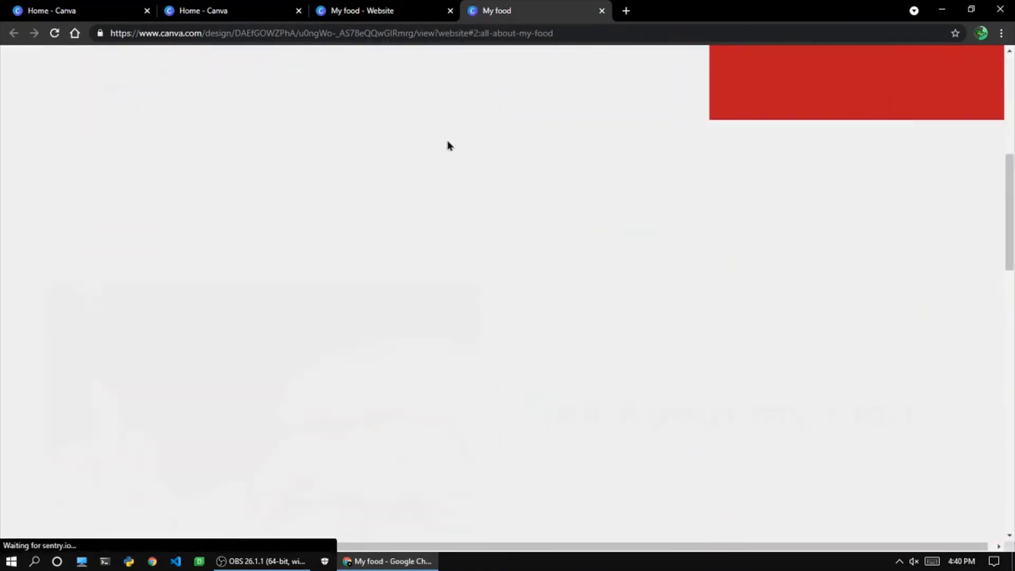
scroll(566, 206, down, 5)
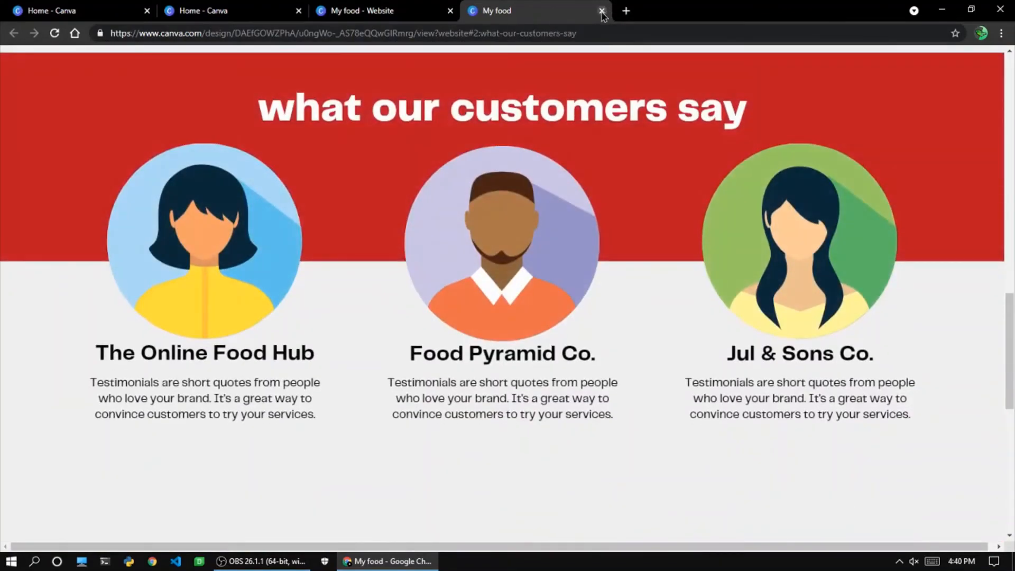
click(601, 11)
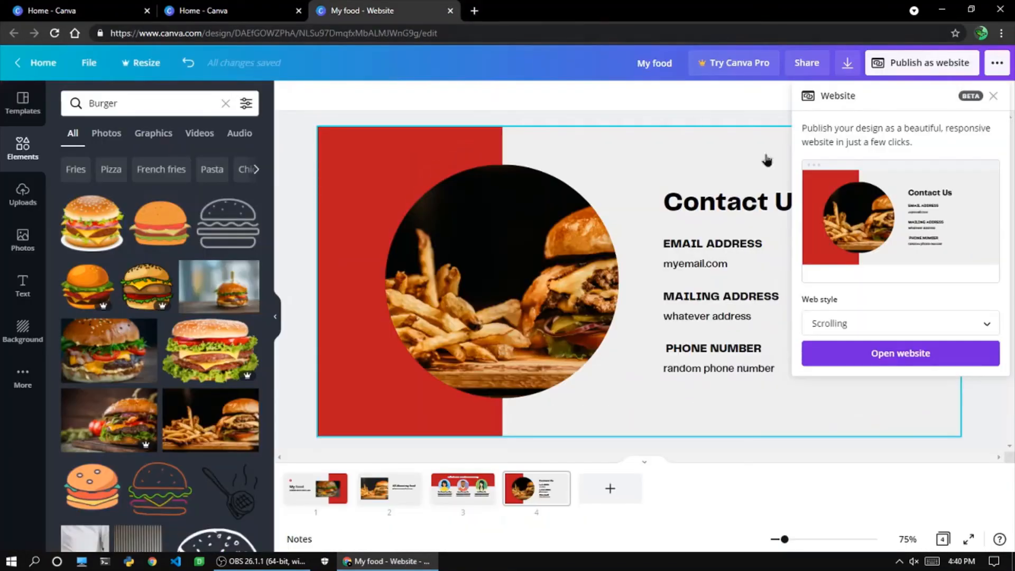
Change the website's web style to Standard, the single-page site with a navigation bar.
click(862, 321)
scroll(854, 362, down, 1)
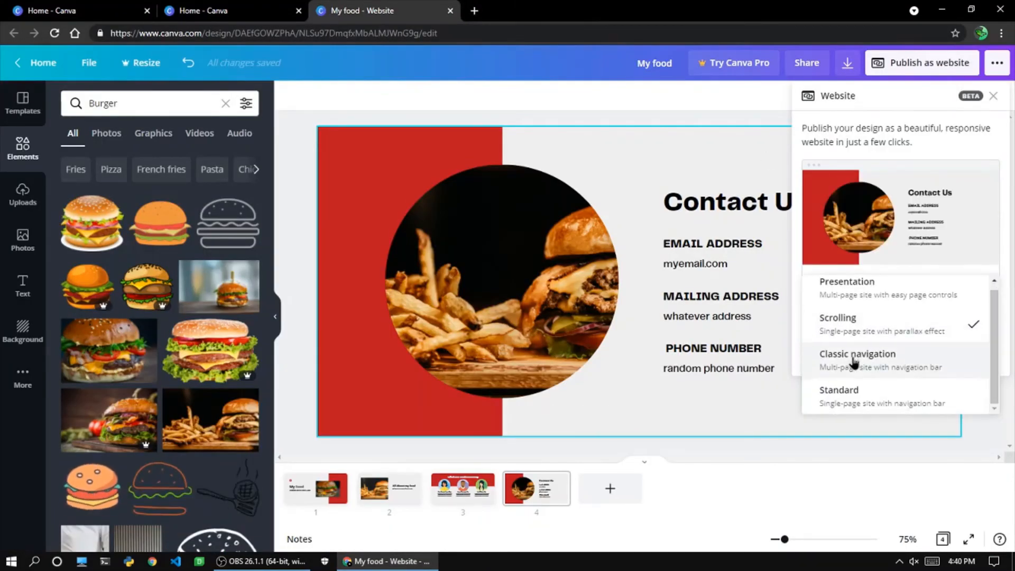
click(859, 403)
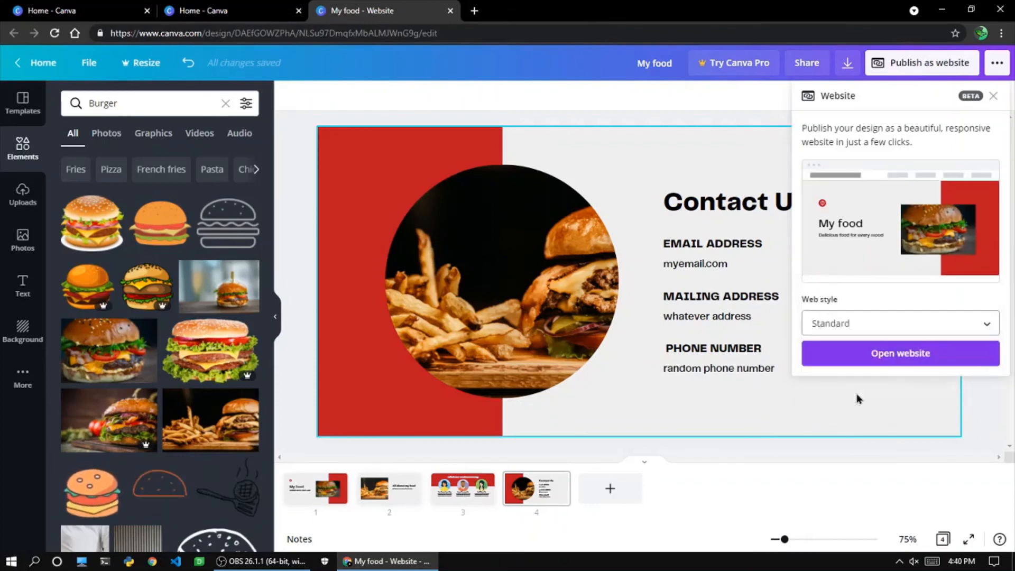